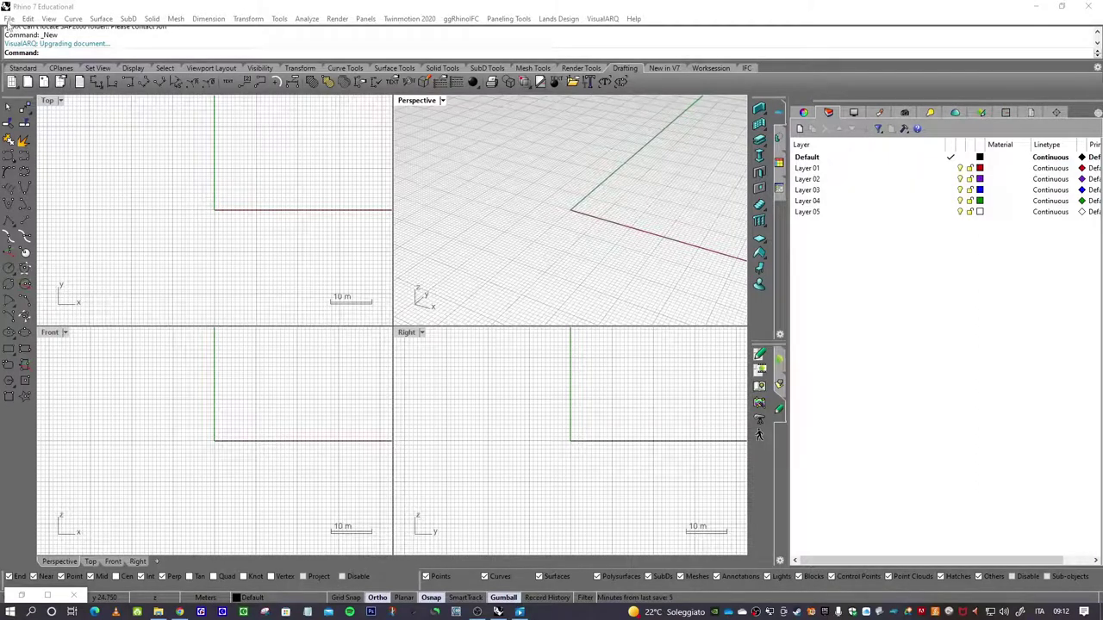
# Create a new document from the "Hawk_220605 - Meters.3dm" template in the Hawk template folder
pyautogui.click(8, 19)
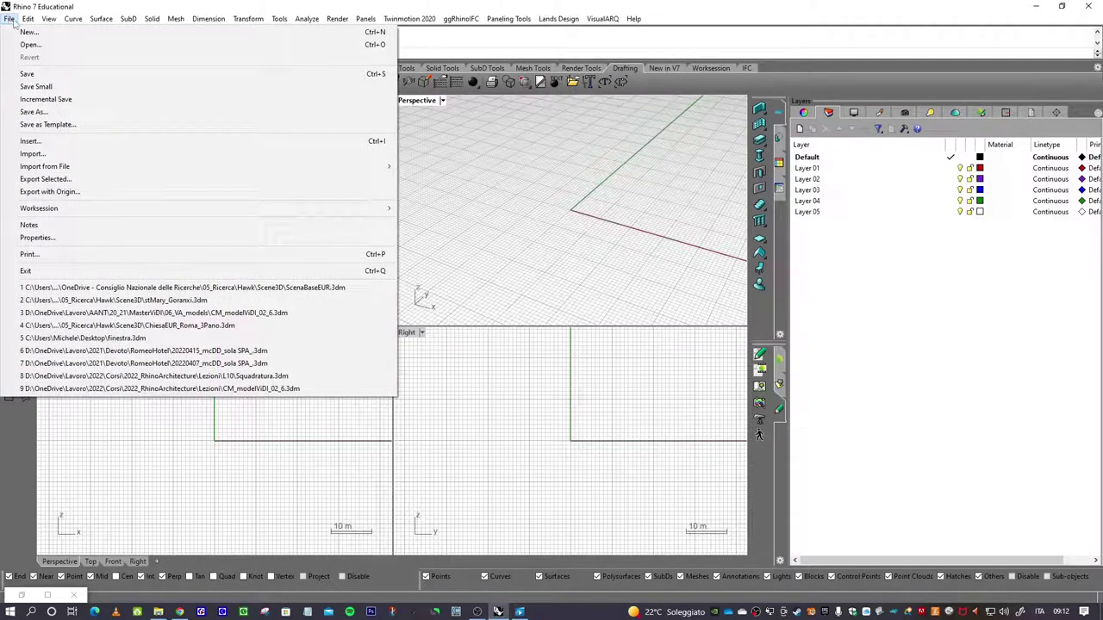
pyautogui.click(28, 32)
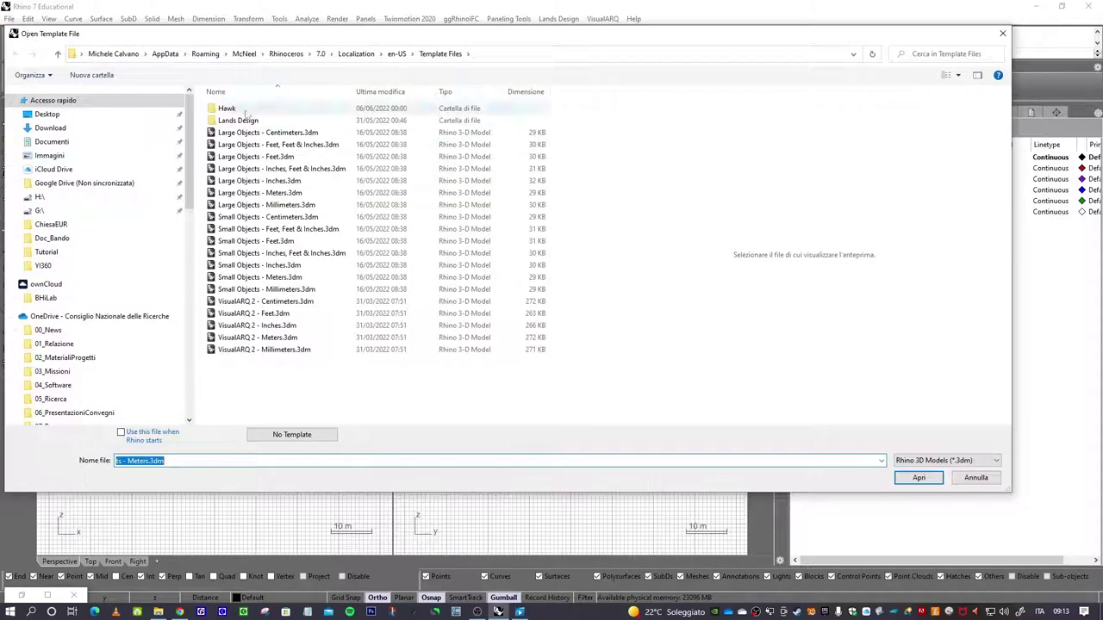
pyautogui.doubleClick(252, 109)
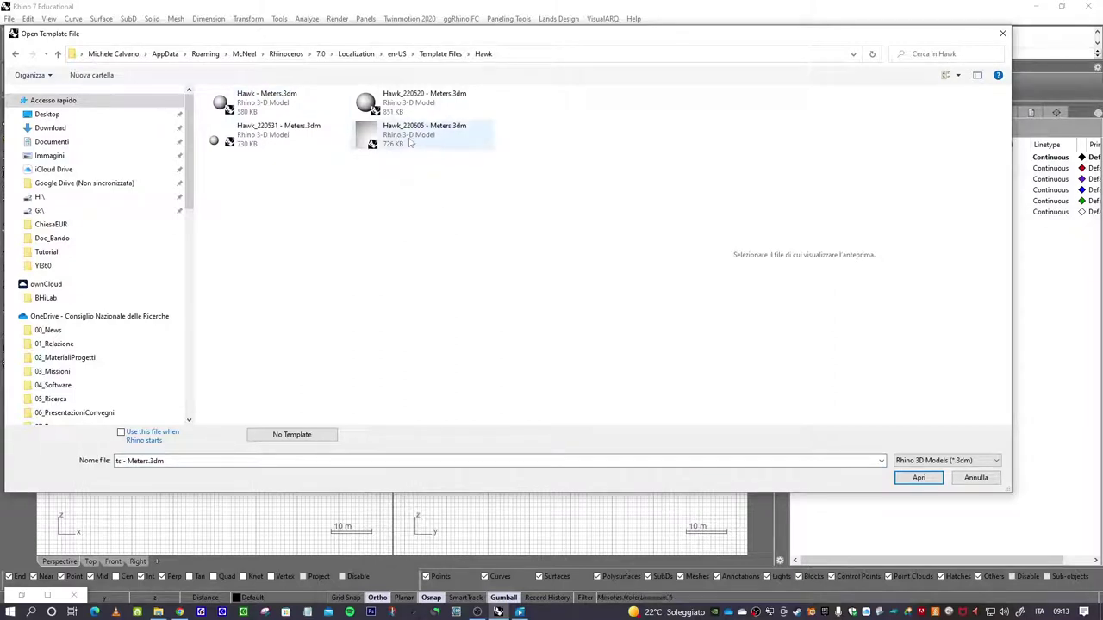
pyautogui.click(411, 140)
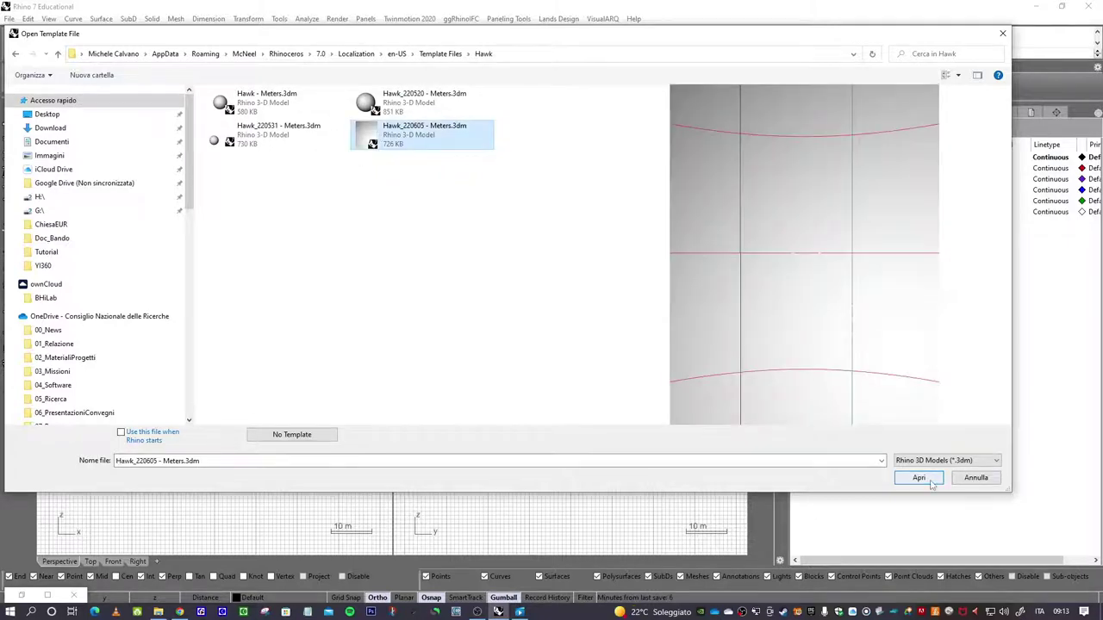
pyautogui.click(927, 479)
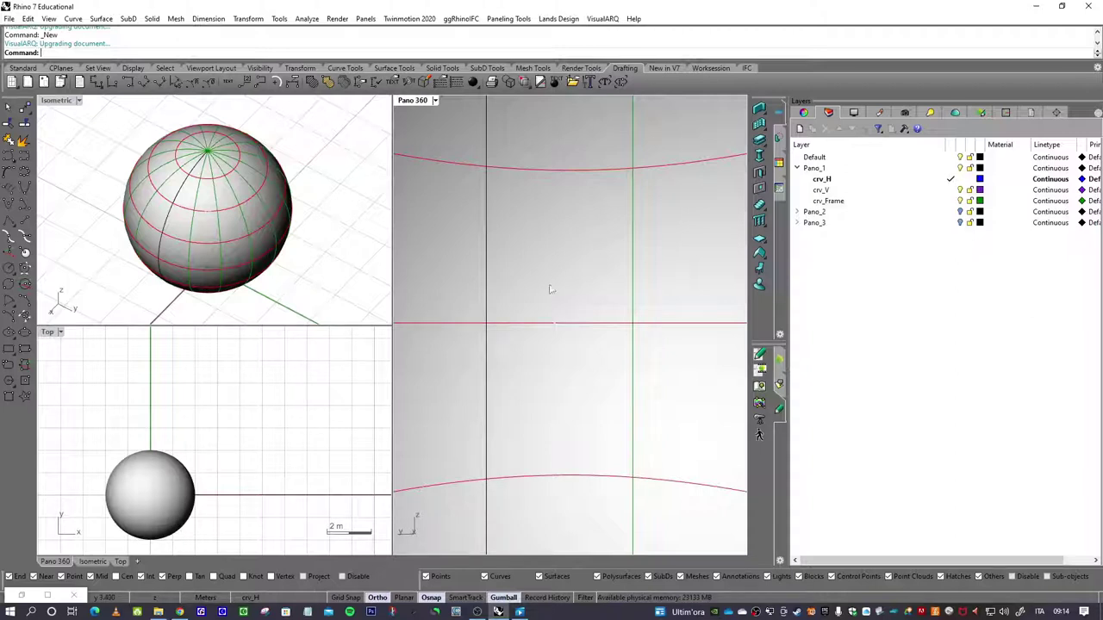
# Look around inside the sphere in the Pano 360 view and examine its camera location, target and lens length
pyautogui.moveTo(583, 281)
pyautogui.keyDown('shift'); pyautogui.mouseDown(button='right')
pyautogui.moveTo(581, 445)
pyautogui.moveTo(667, 290)
pyautogui.moveTo(621, 244)
pyautogui.moveTo(576, 255)
pyautogui.moveTo(525, 322)
pyautogui.moveTo(635, 393)
pyautogui.moveTo(408, 349)
pyautogui.moveTo(670, 241)
pyautogui.moveTo(601, 247)
pyautogui.moveTo(537, 337)
pyautogui.moveTo(689, 276)
pyautogui.moveTo(712, 452)
pyautogui.moveTo(564, 284)
pyautogui.moveTo(532, 276)
pyautogui.moveTo(601, 285)
pyautogui.moveTo(432, 266)
pyautogui.moveTo(491, 382)
pyautogui.moveTo(574, 308)
pyautogui.moveTo(514, 305)
pyautogui.moveTo(563, 283)
pyautogui.mouseUp(button='right'); pyautogui.keyUp('shift')
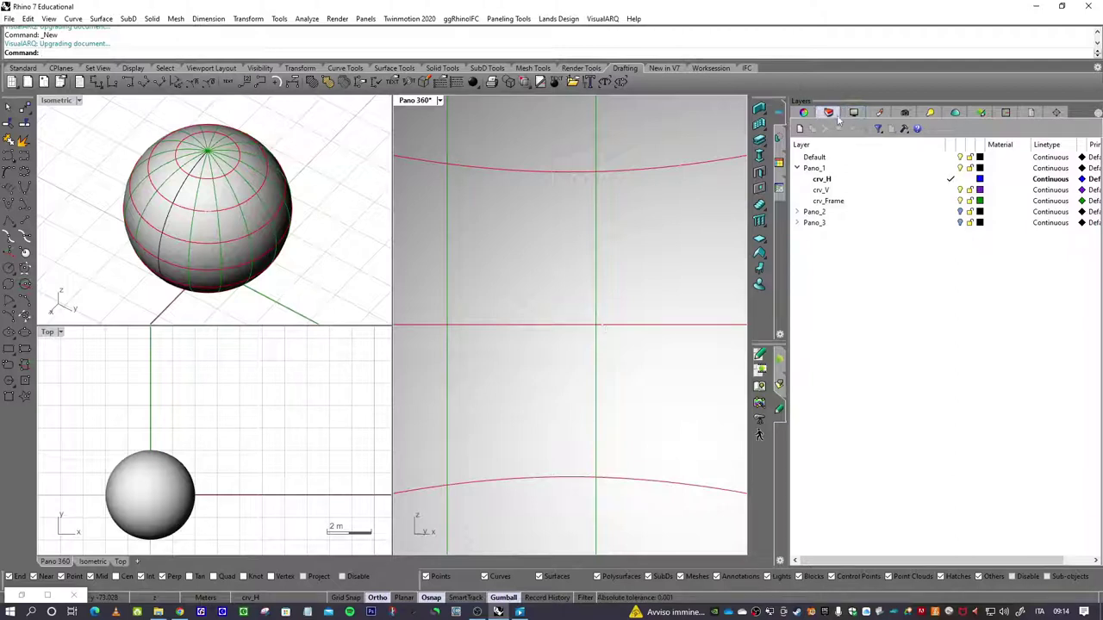
pyautogui.click(804, 113)
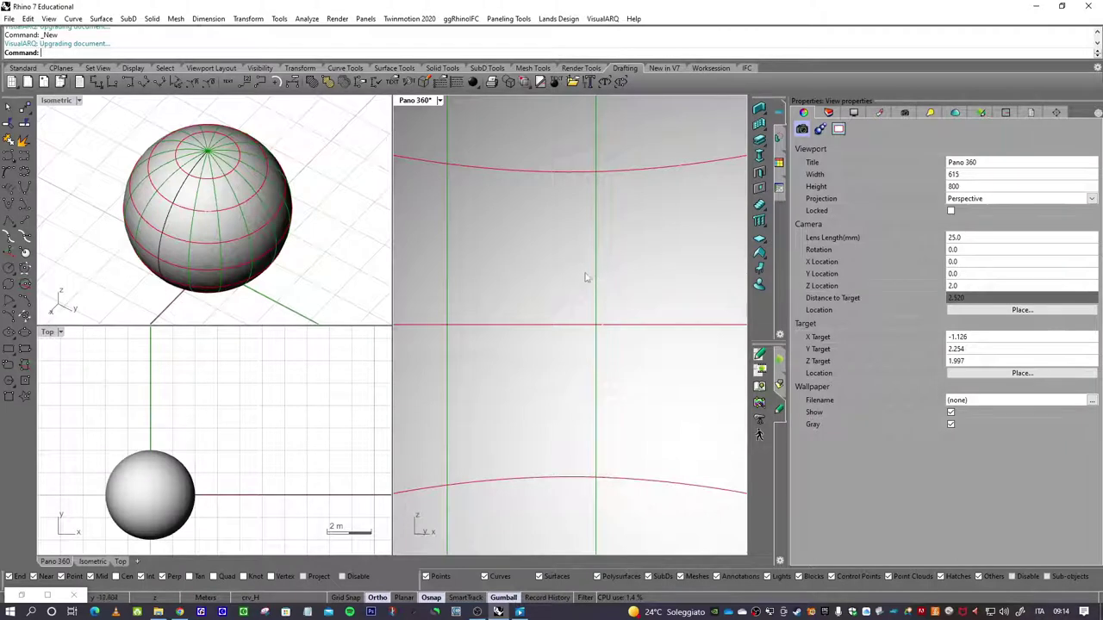
pyautogui.keyDown('ctrl'); pyautogui.moveTo(586, 270); pyautogui.dragTo(609, 266, button='right'); pyautogui.keyUp('ctrl')
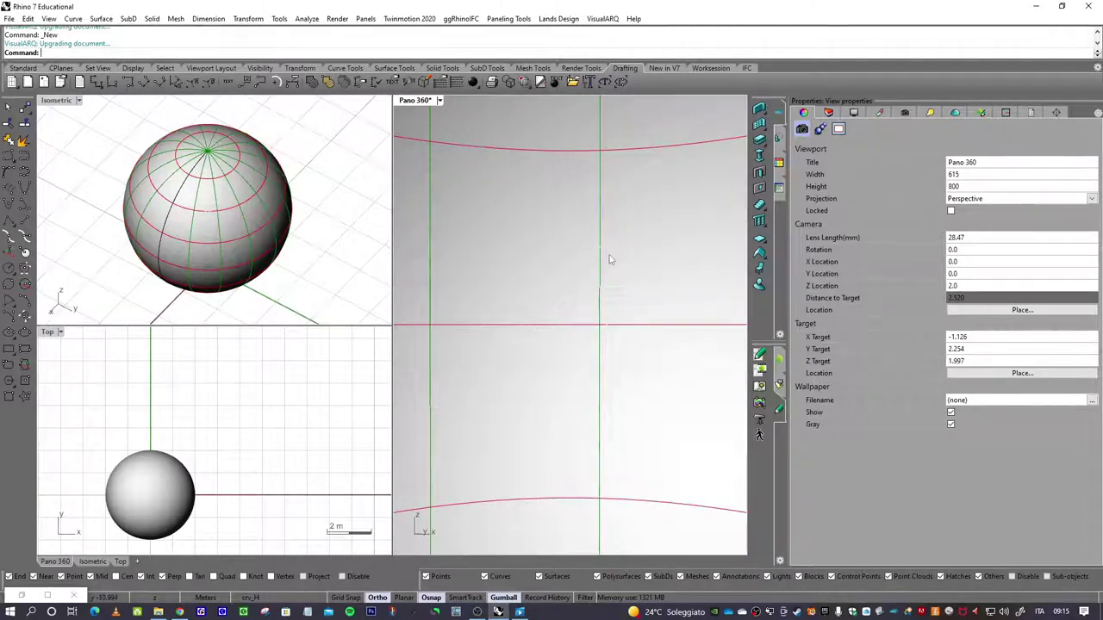
pyautogui.moveTo(622, 263)
pyautogui.mouseDown(button='right')
pyautogui.moveTo(638, 261)
pyautogui.moveTo(603, 271)
pyautogui.moveTo(593, 290)
pyautogui.moveTo(603, 308)
pyautogui.moveTo(658, 275)
pyautogui.moveTo(626, 242)
pyautogui.mouseUp(button='right')
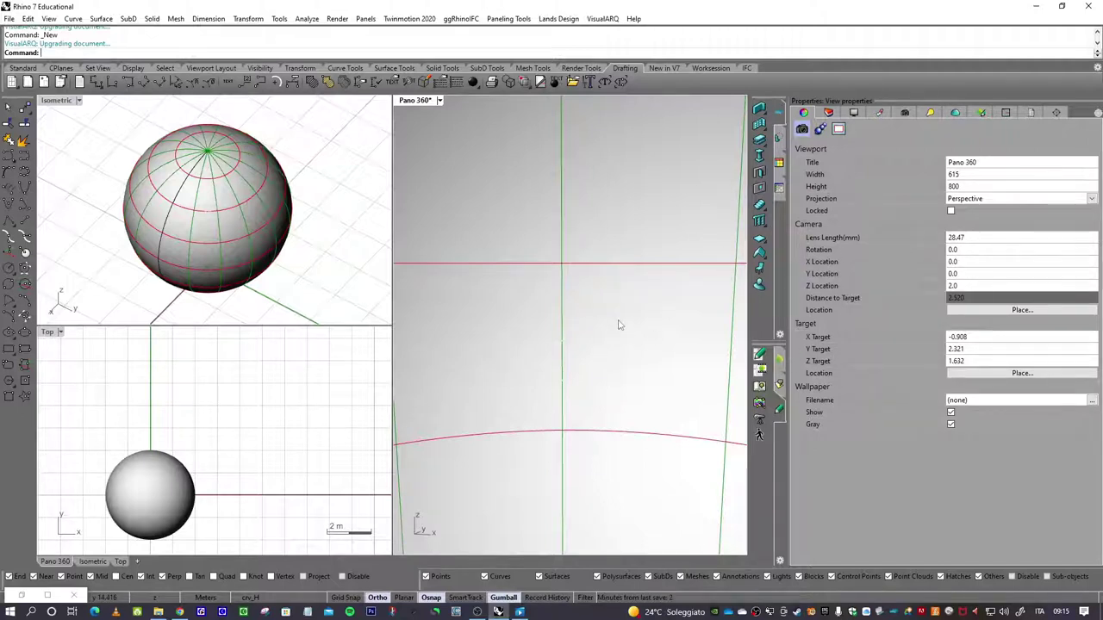
pyautogui.moveTo(574, 271); pyautogui.dragTo(546, 287, button='right')
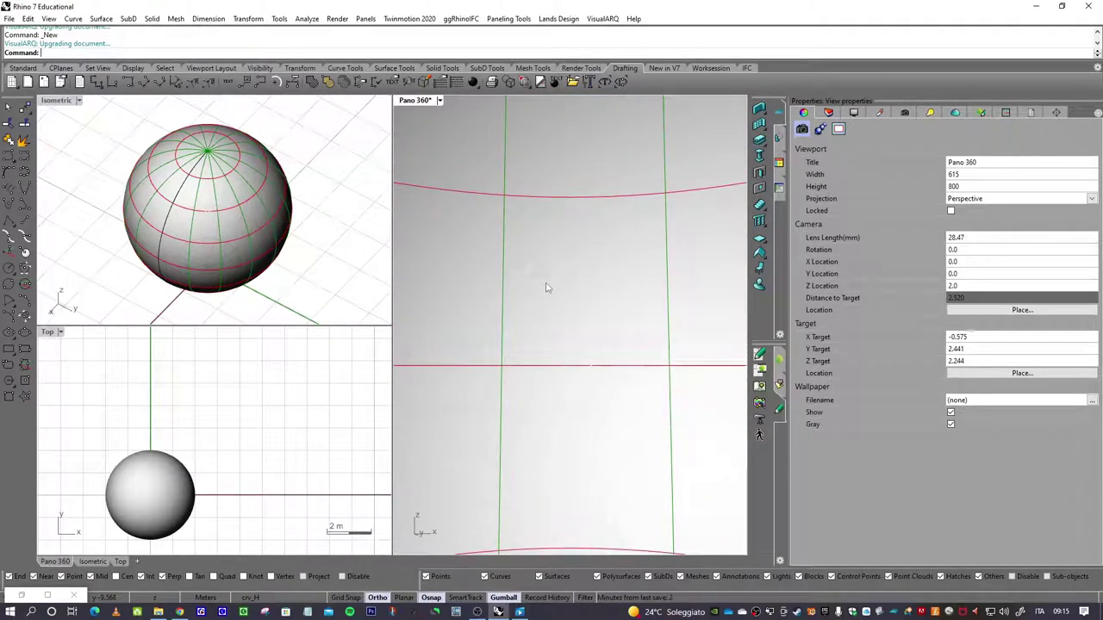
pyautogui.press('Left')
pyautogui.press('Up')
pyautogui.moveTo(614, 349)
pyautogui.mouseDown(button='right')
pyautogui.moveTo(611, 327)
pyautogui.moveTo(601, 332)
pyautogui.mouseUp(button='right')
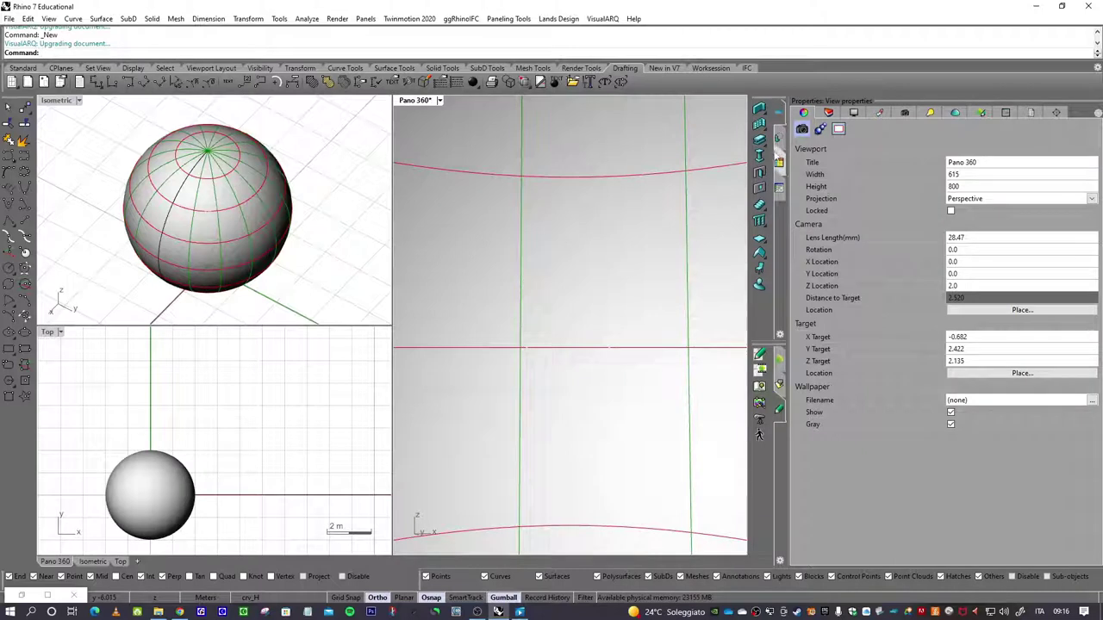
# Examine the sublayers of Pano_1 and the Pano1, Pano2 and Pano3 materials
pyautogui.click(829, 115)
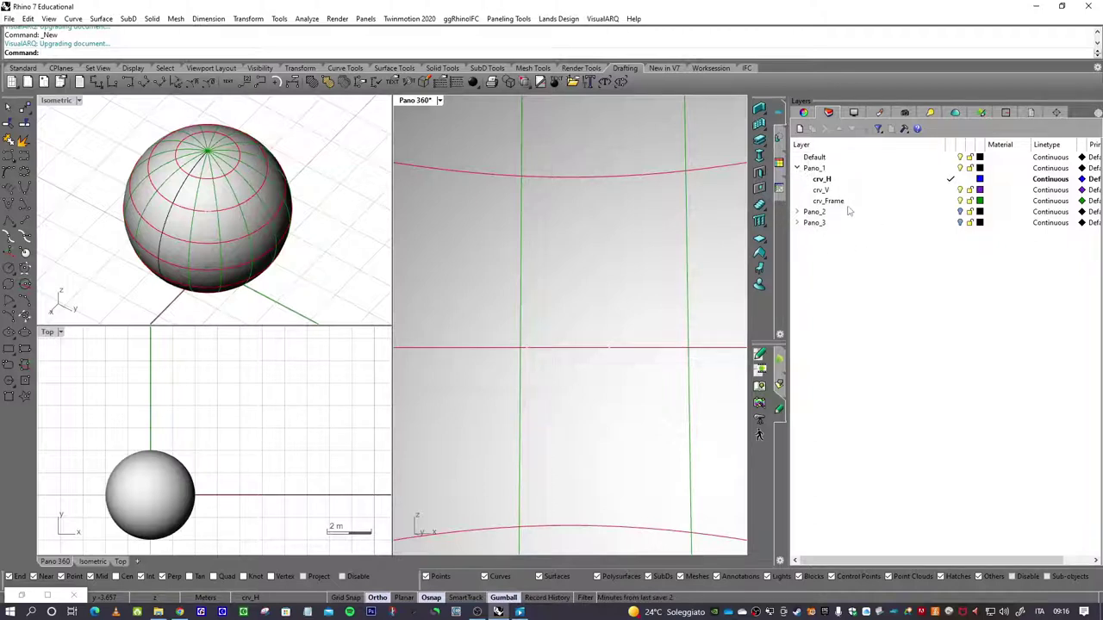
pyautogui.click(799, 170)
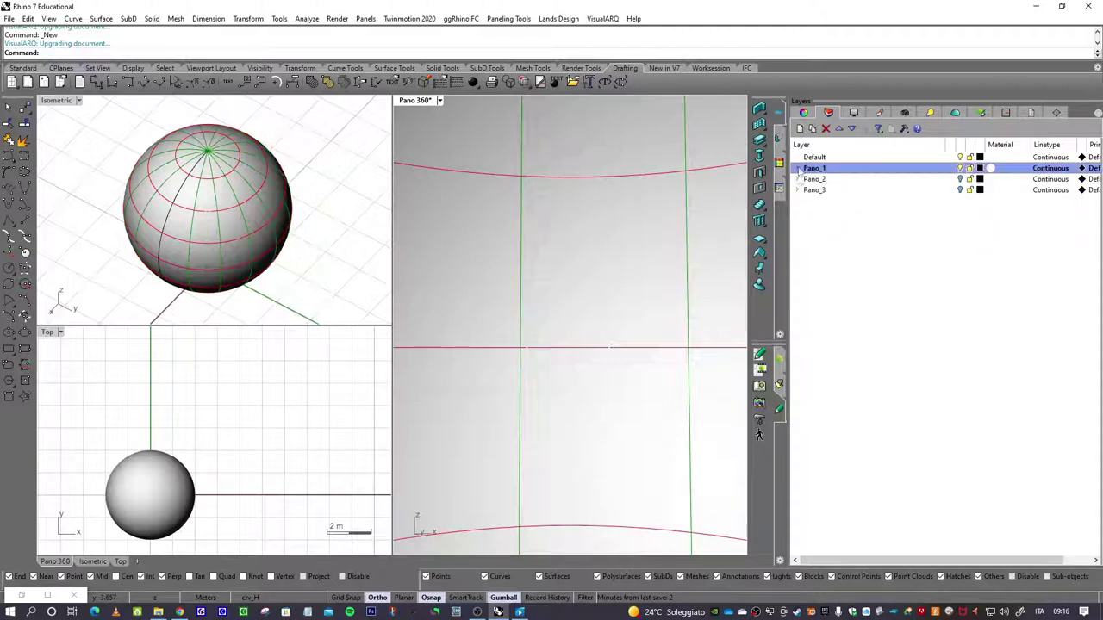
pyautogui.click(797, 169)
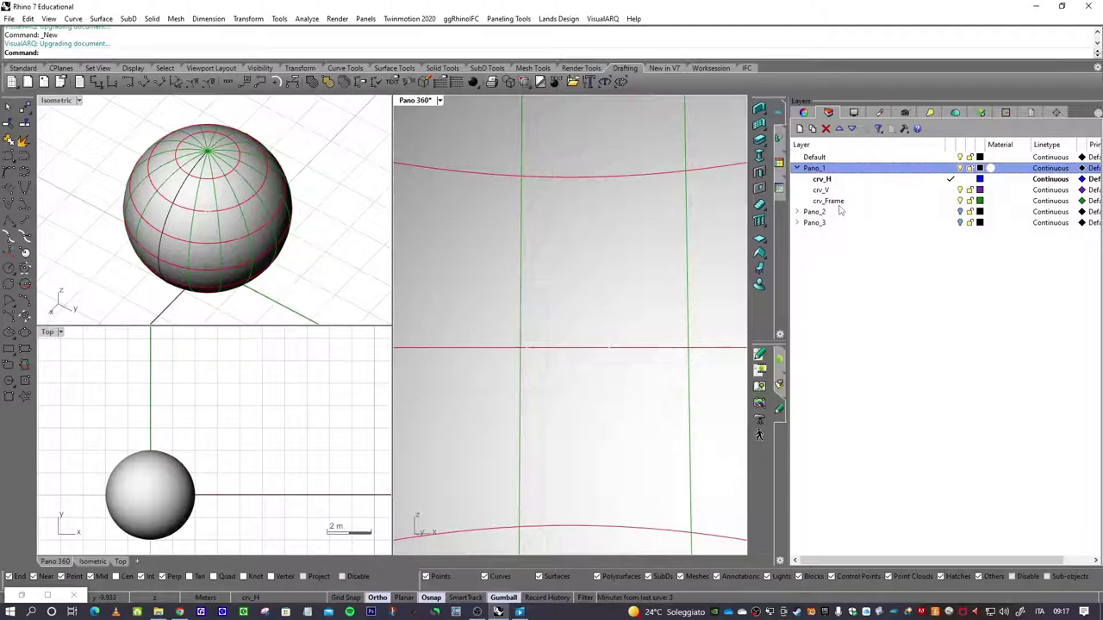
pyautogui.click(797, 168)
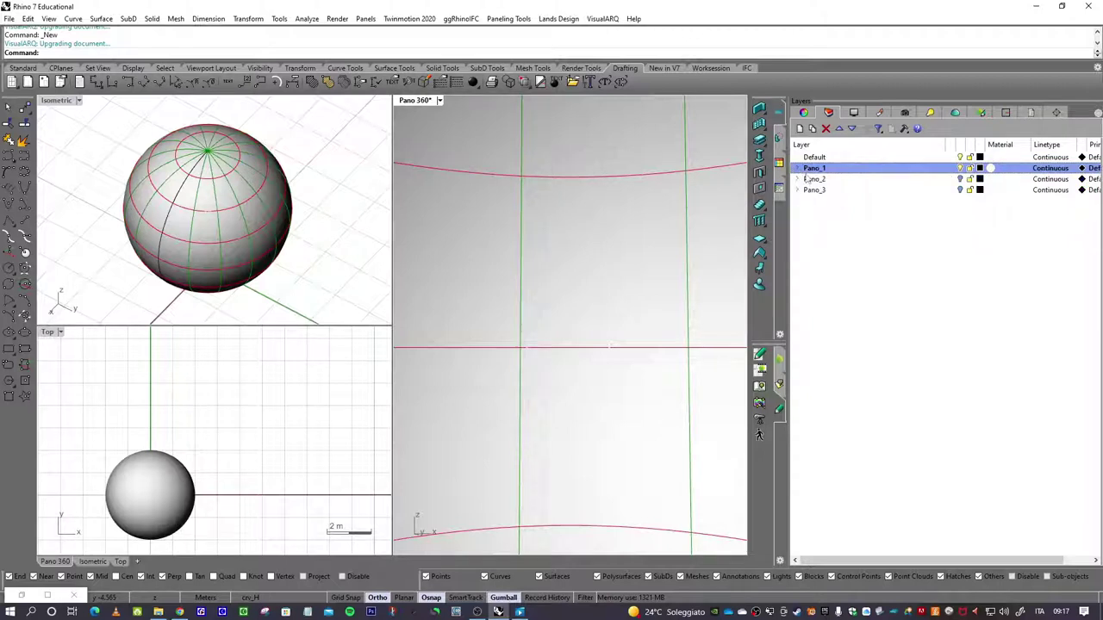
pyautogui.click(880, 112)
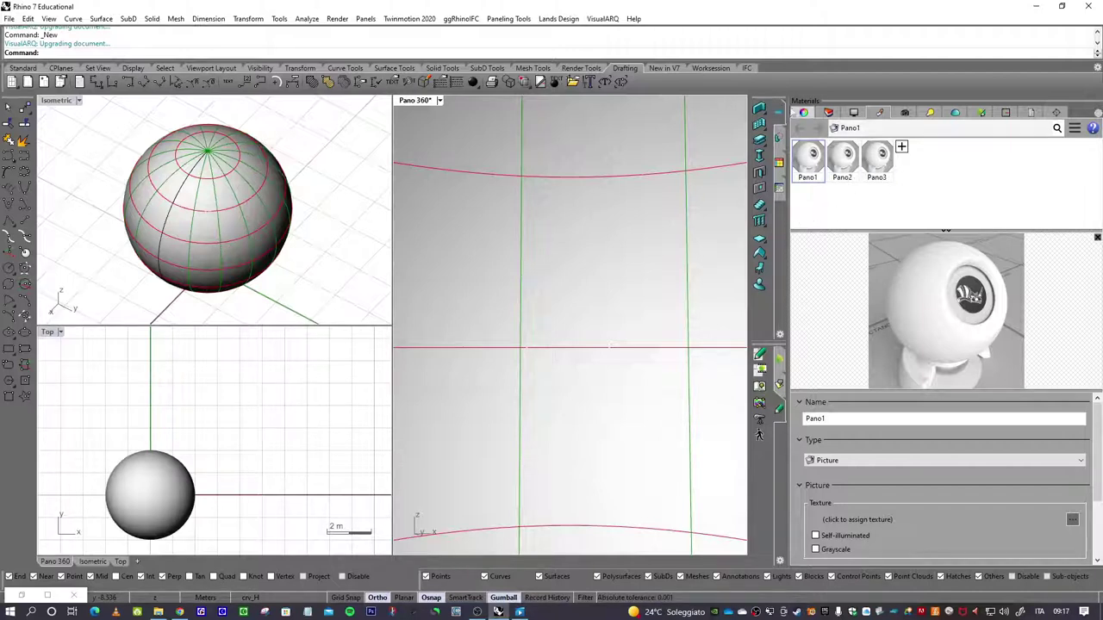
pyautogui.click(803, 112)
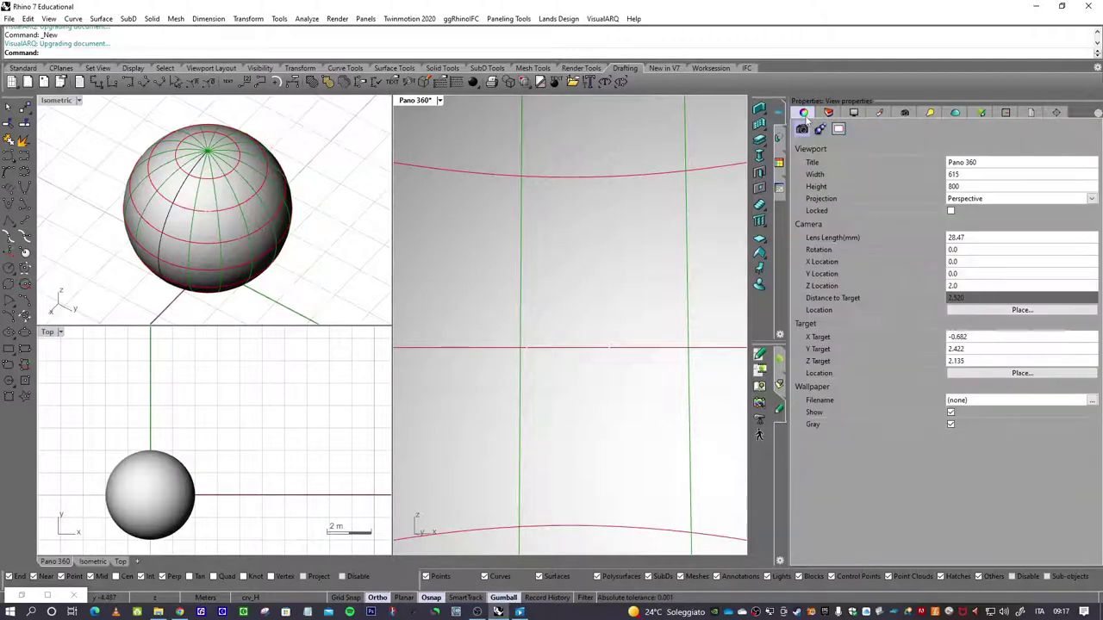
# Make Default the current layer and show the Pano_2 layer in place of Pano_1
pyautogui.click(828, 112)
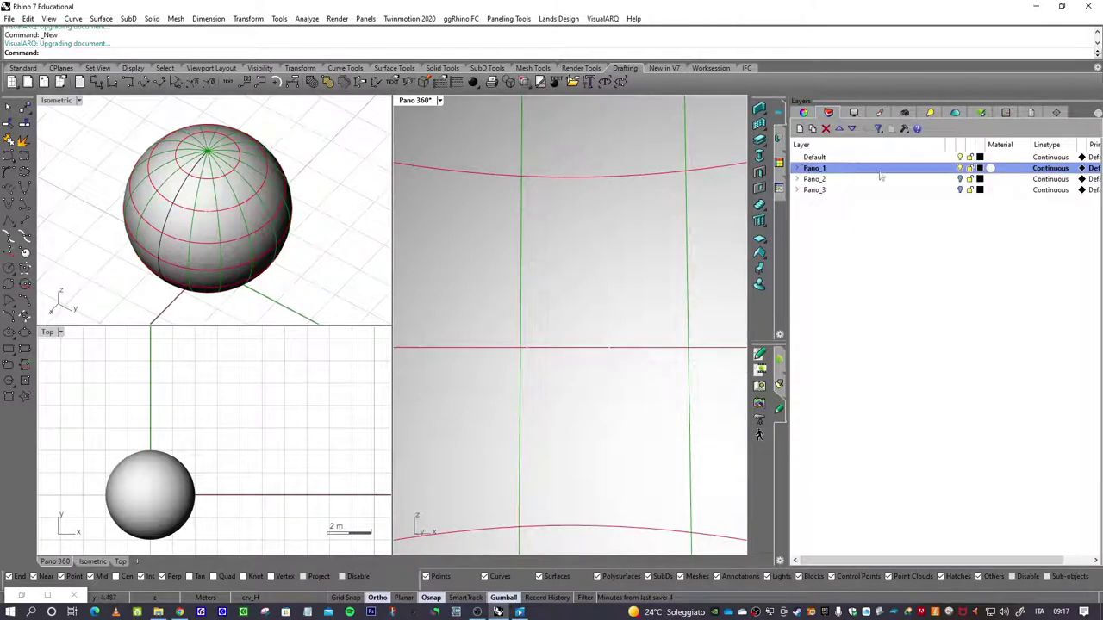
pyautogui.click(960, 168)
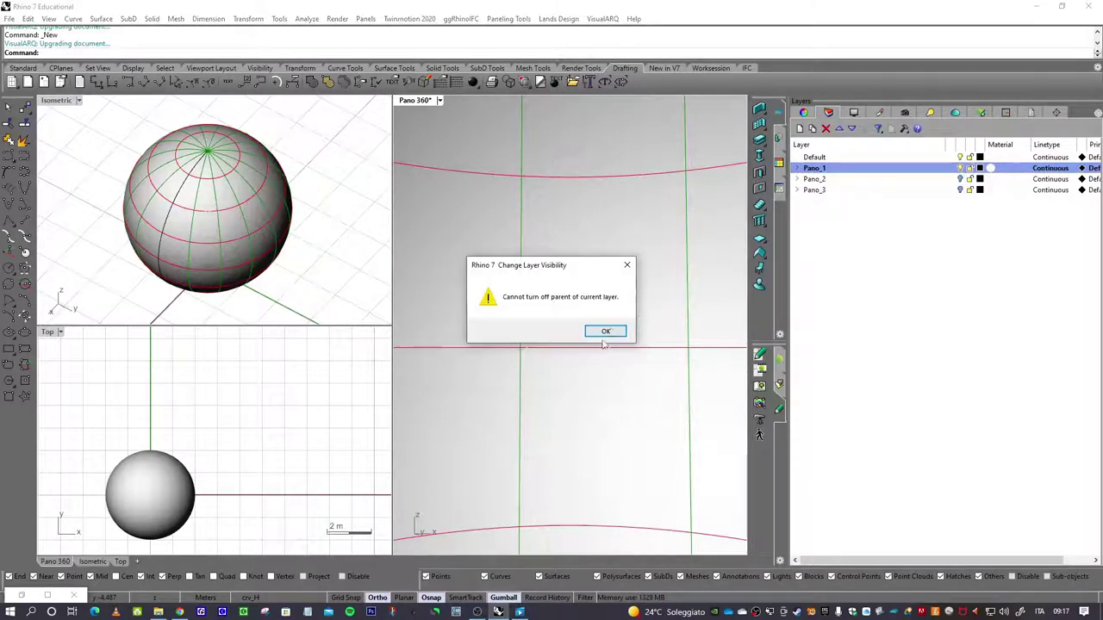
pyautogui.click(607, 335)
pyautogui.click(951, 158)
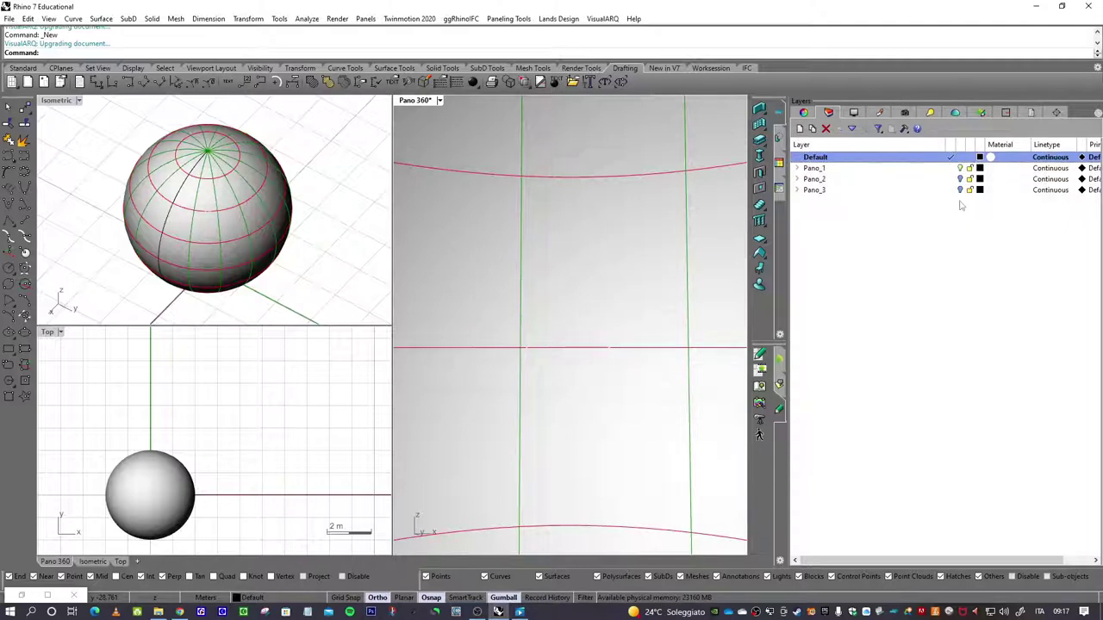
pyautogui.click(959, 169)
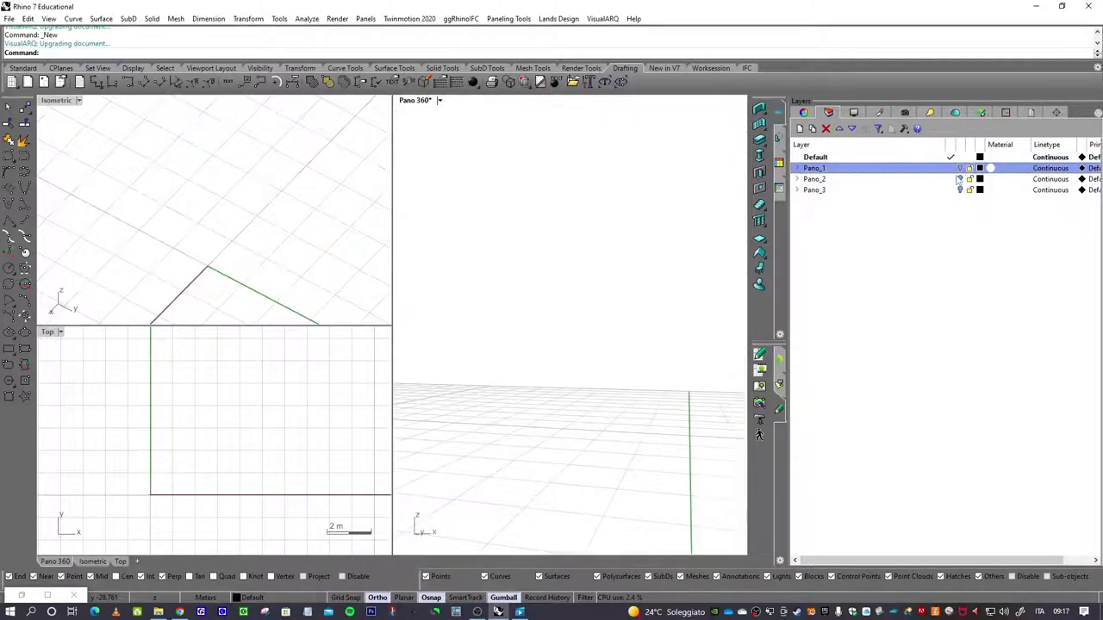
pyautogui.click(959, 179)
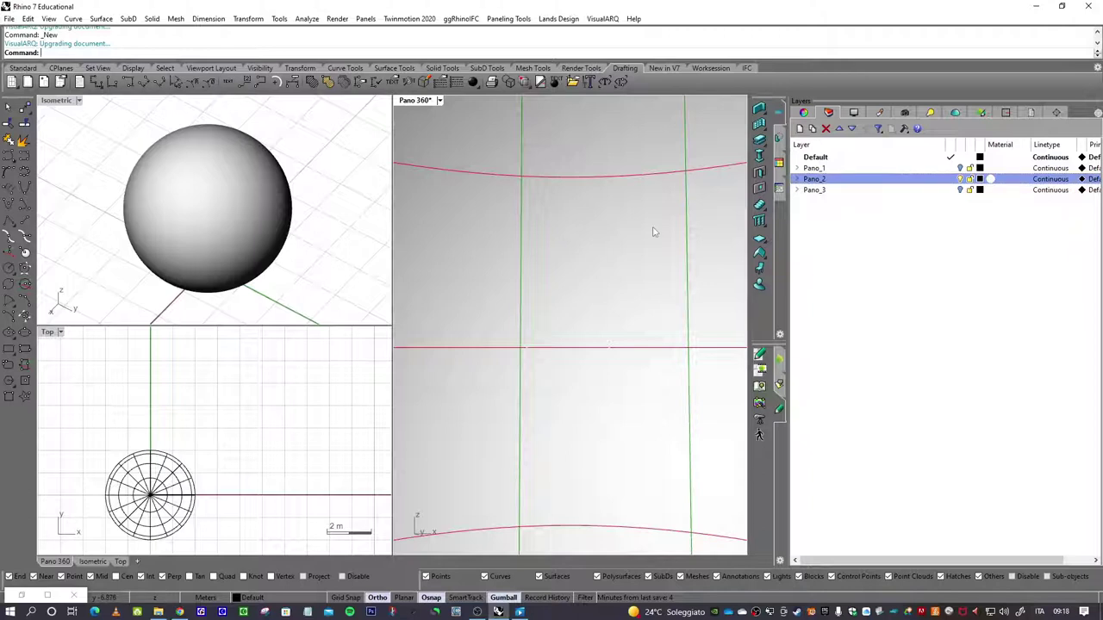
# Check the panorama materials and show the Pano_1 layer in place of Pano_2
pyautogui.click(879, 112)
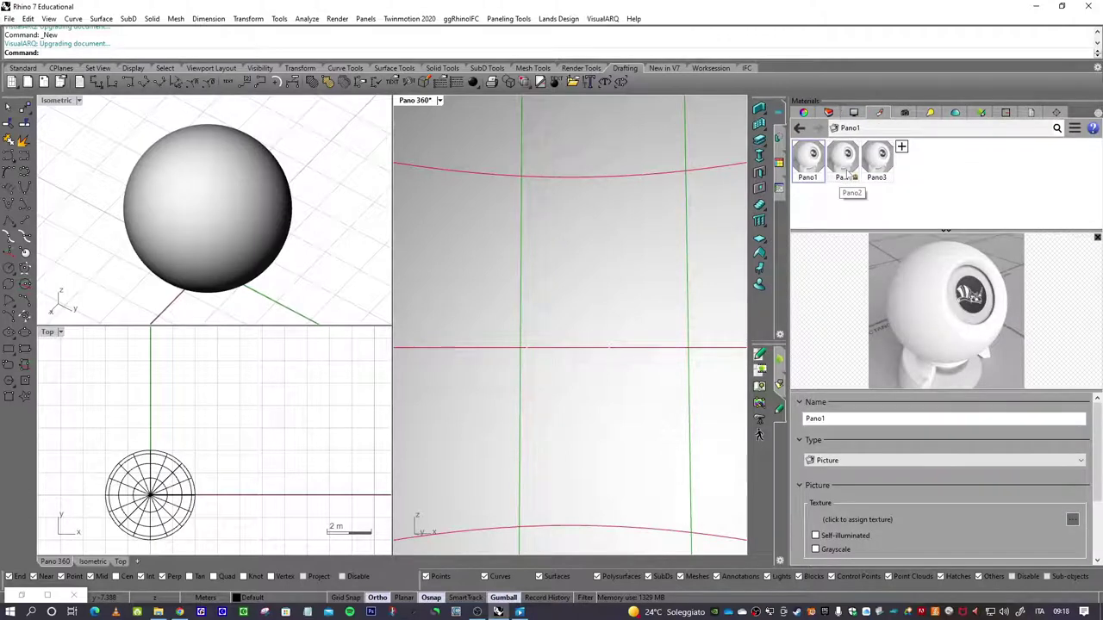
pyautogui.click(803, 113)
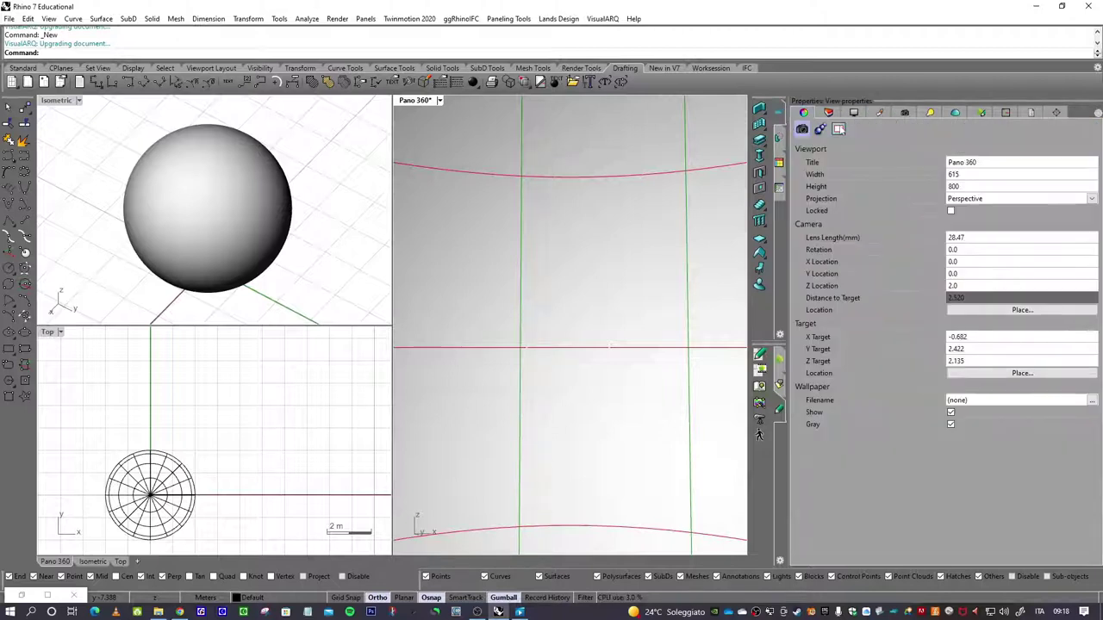
pyautogui.click(828, 112)
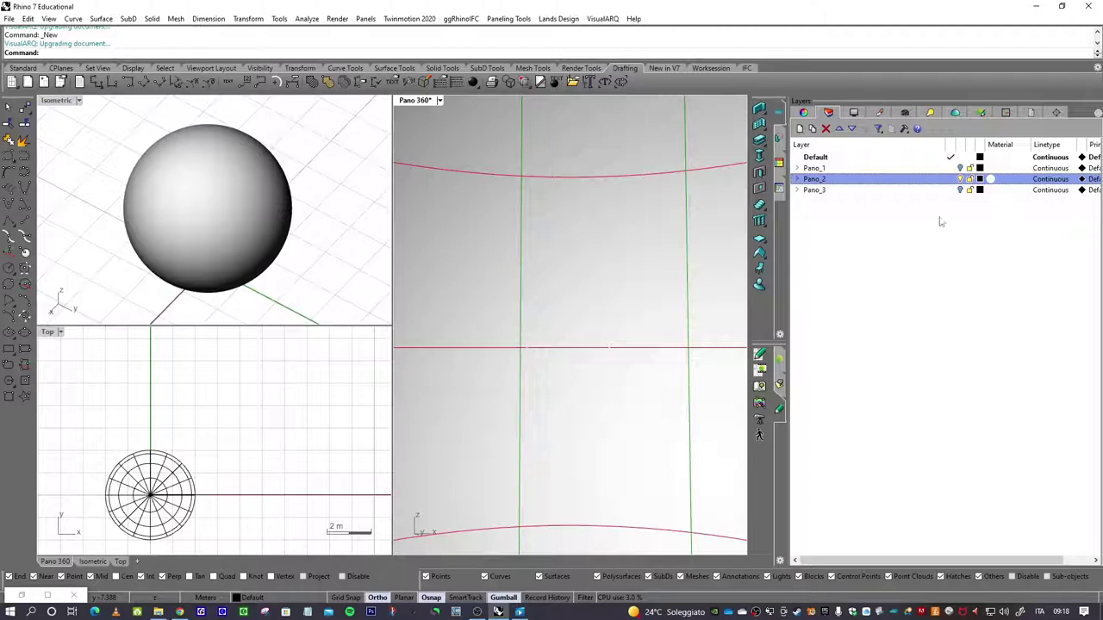
pyautogui.click(960, 168)
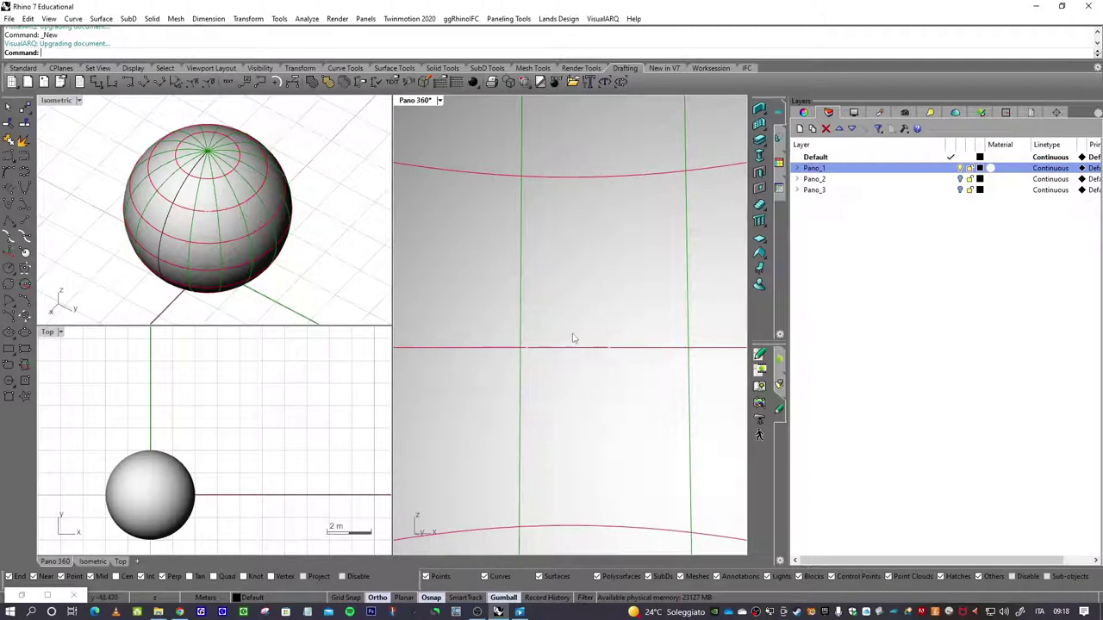
# Assign the panorama image 0-ChiesaEUR_Roma-41.833220-12.459819-39-160.png as the texture of the Pano1 material
pyautogui.click(879, 115)
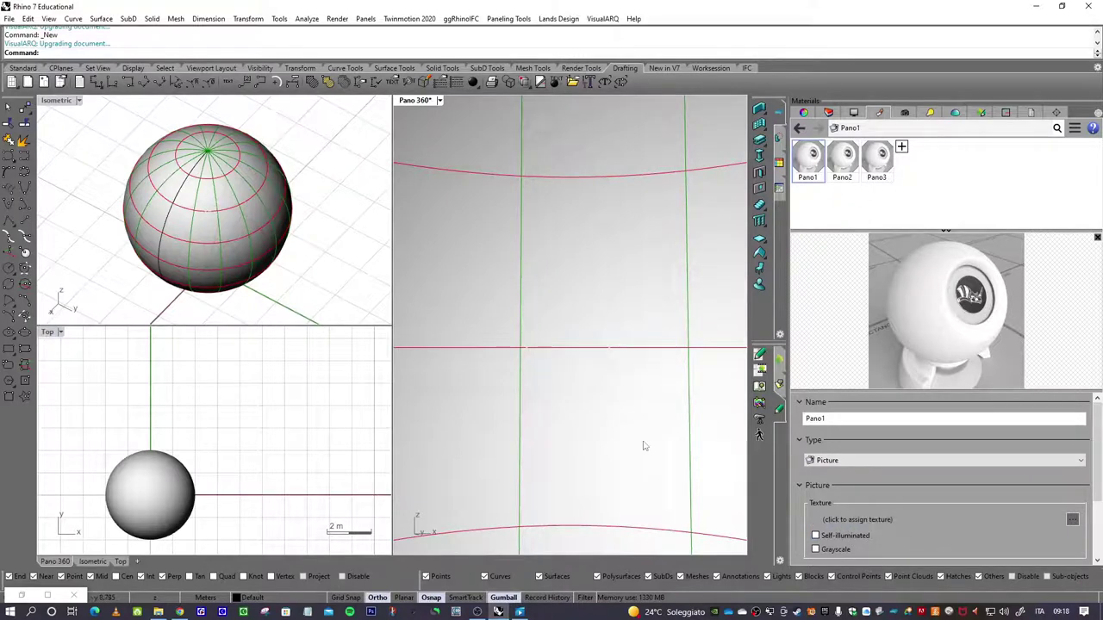
pyautogui.click(849, 520)
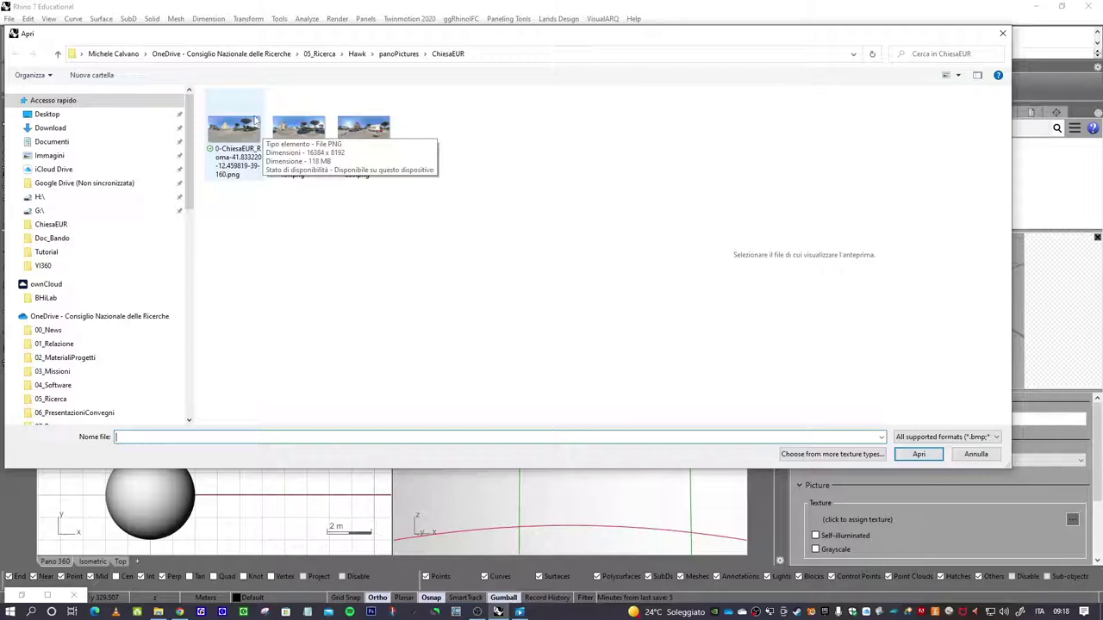
pyautogui.click(255, 121)
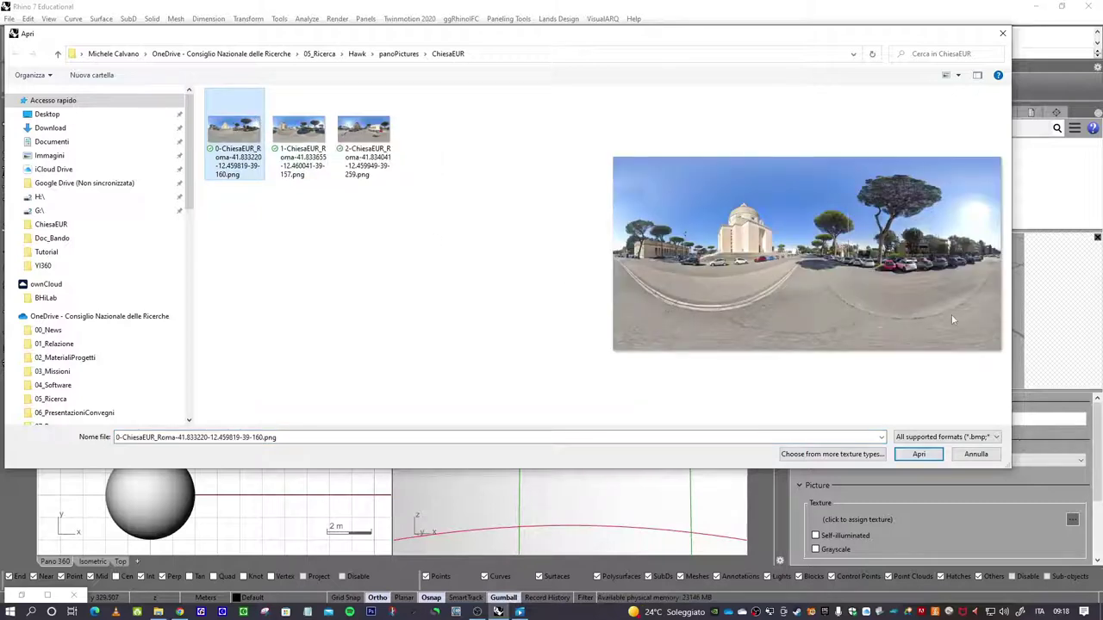
pyautogui.click(918, 455)
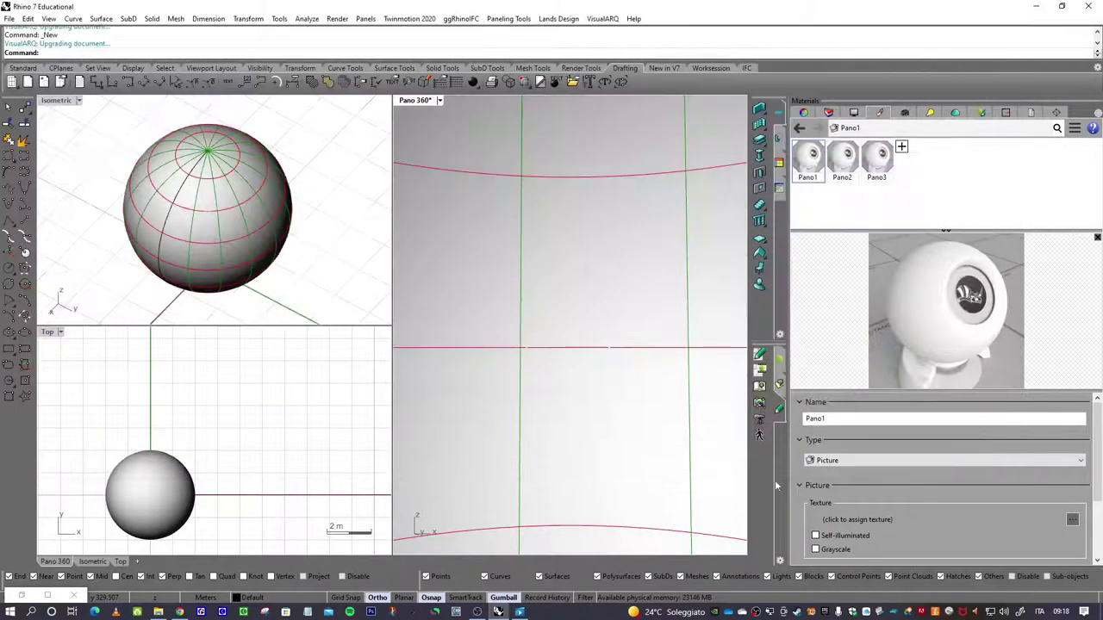
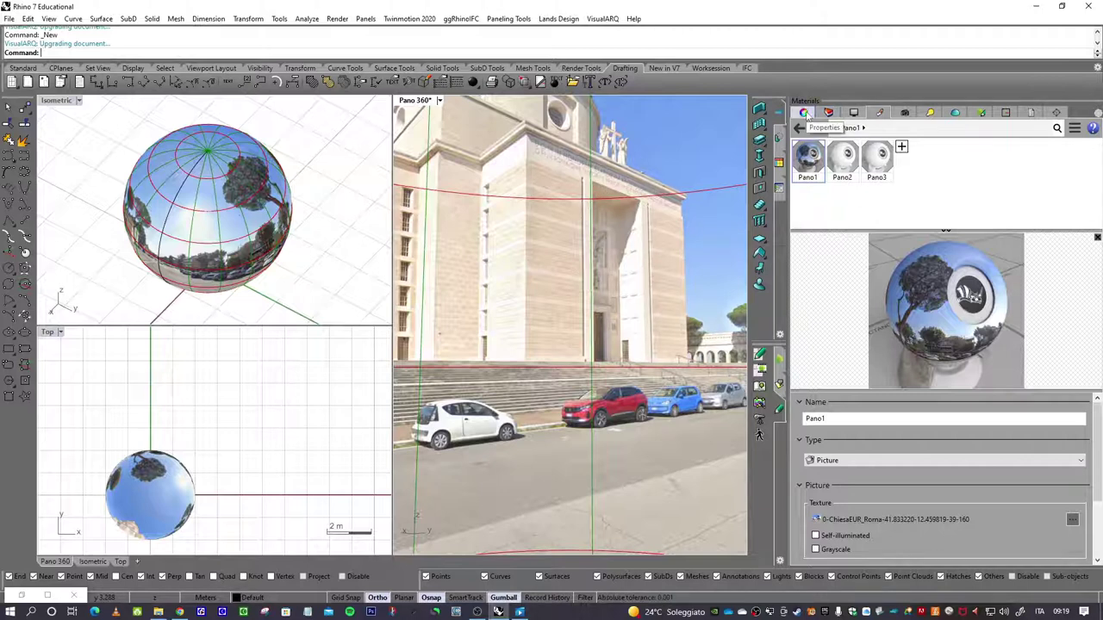
# Make the crv_H sublayer of Pano_1 the current layer and bring up the curve tools
pyautogui.click(829, 113)
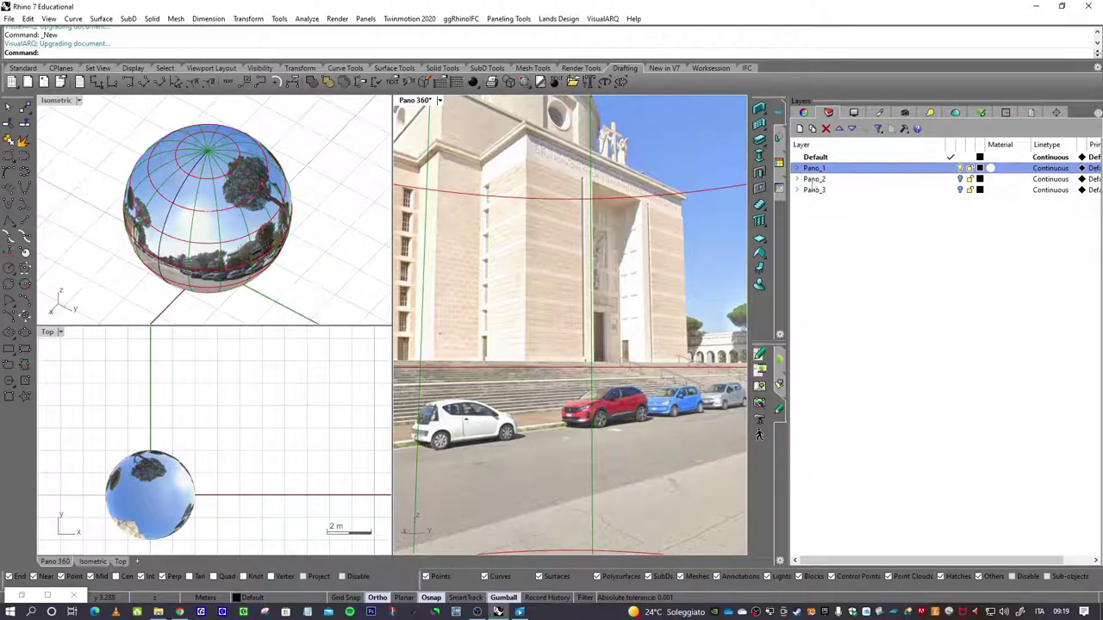
pyautogui.click(797, 168)
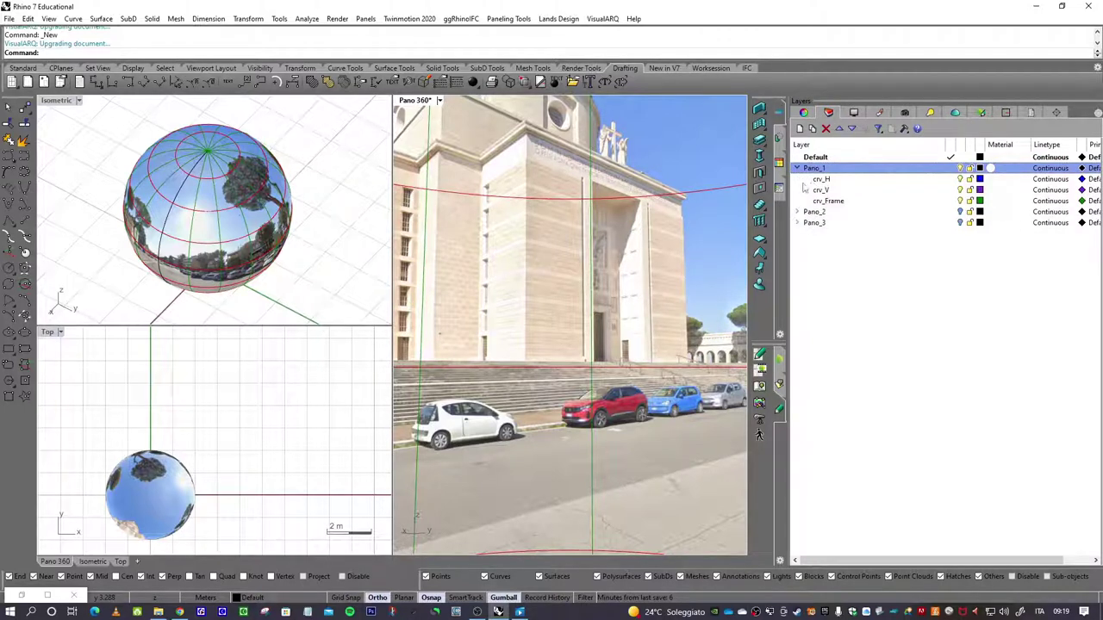
pyautogui.click(951, 179)
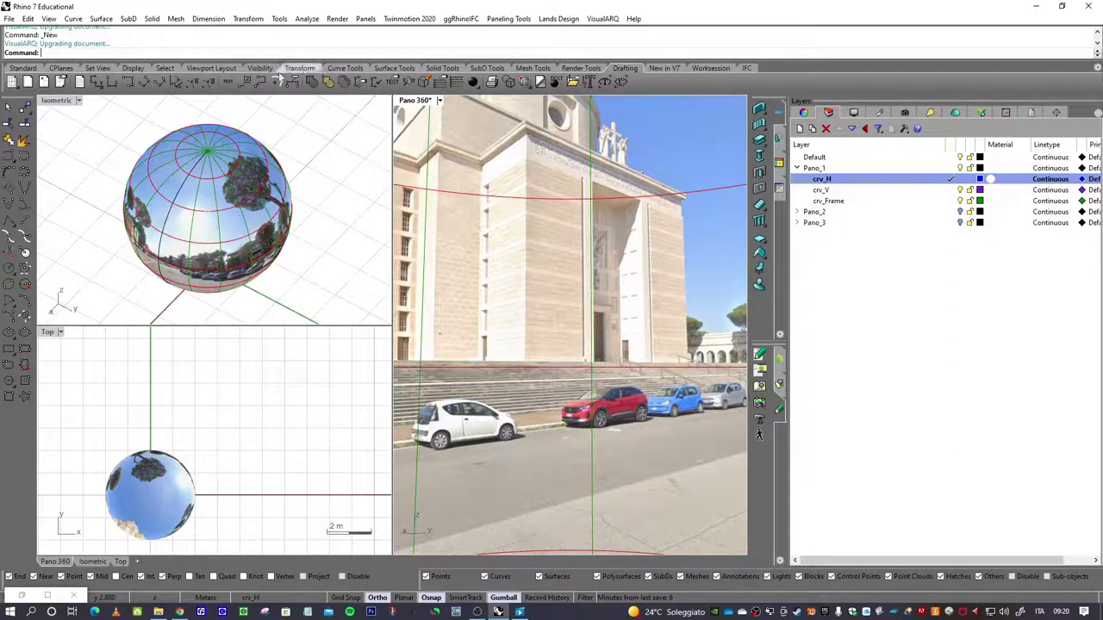
pyautogui.click(349, 70)
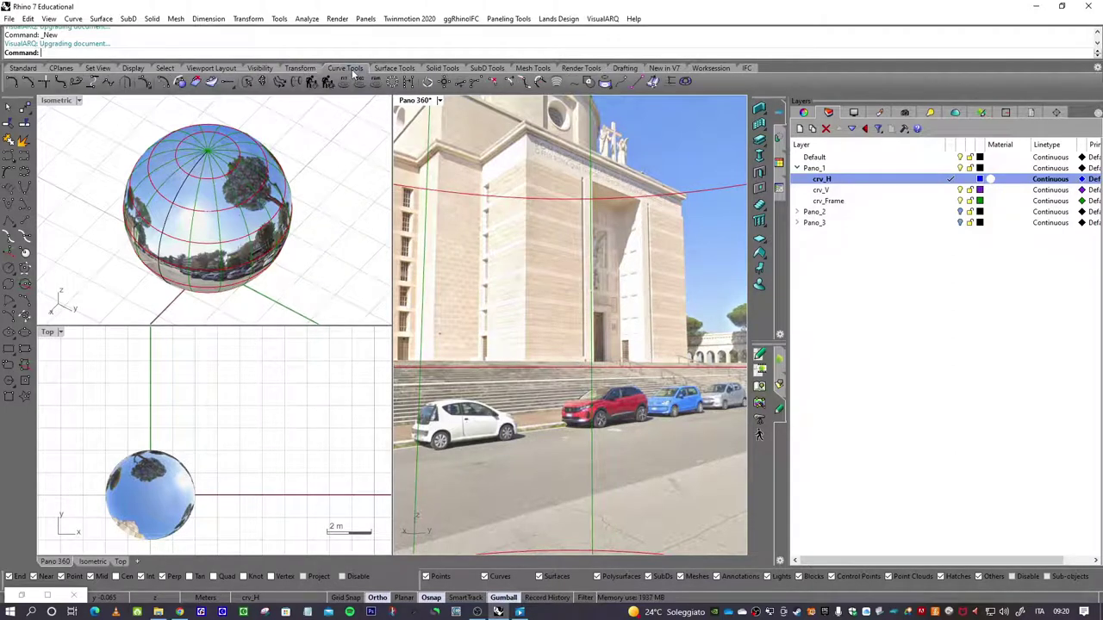
# Draw a ShortPath curve on the Pano_1 sphere along the church facade's upper cornice, from its near corner to its far end
pyautogui.click(611, 88)
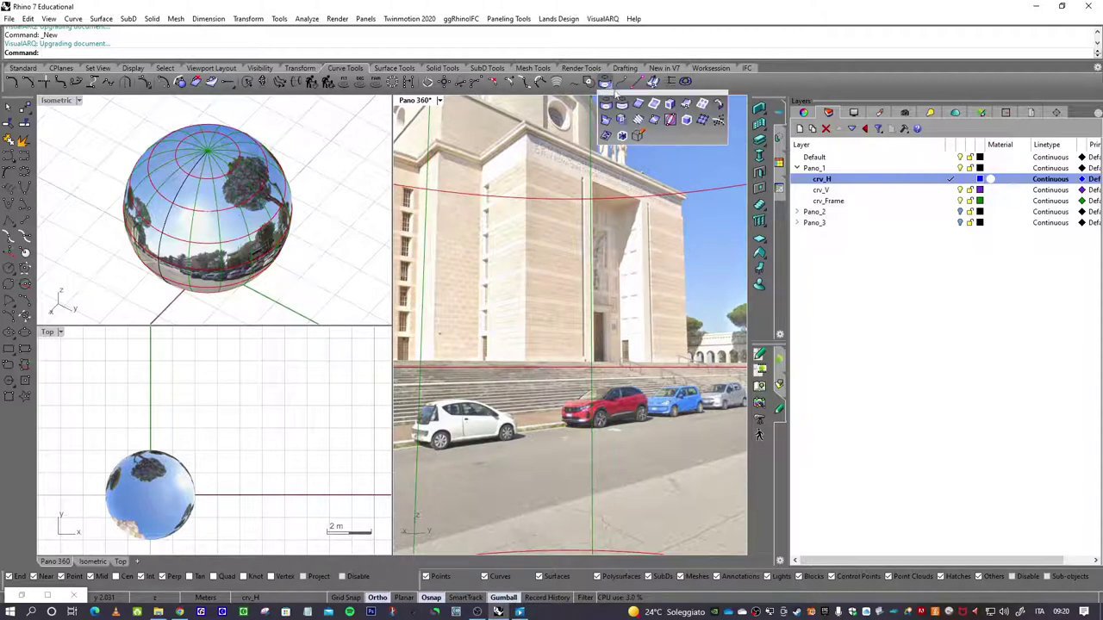
pyautogui.click(670, 121)
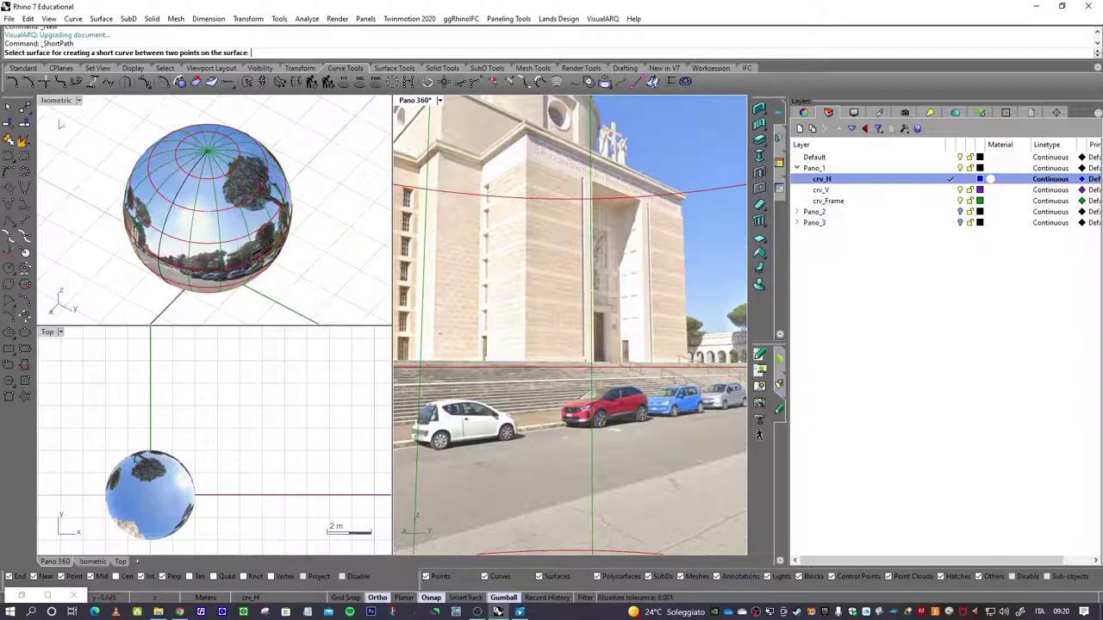
pyautogui.moveTo(158, 269); pyautogui.dragTo(224, 131, button='right')
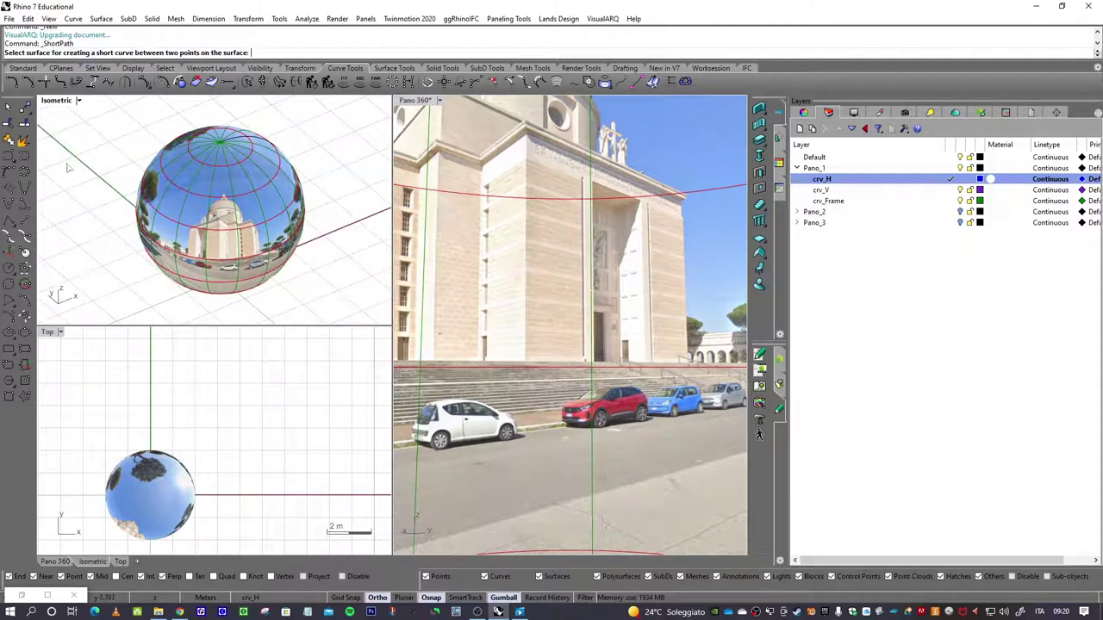
pyautogui.moveTo(218, 234); pyautogui.dragTo(274, 231, button='right')
pyautogui.scroll(3, 274, 231)
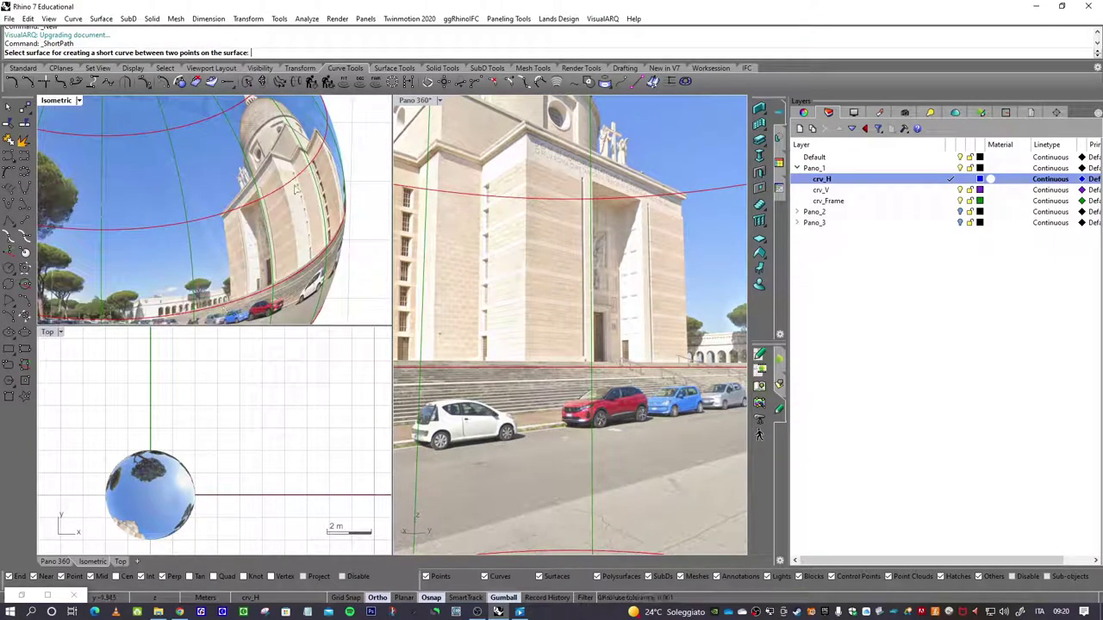
pyautogui.scroll(2, 251, 183)
pyautogui.scroll(2, 130, 201)
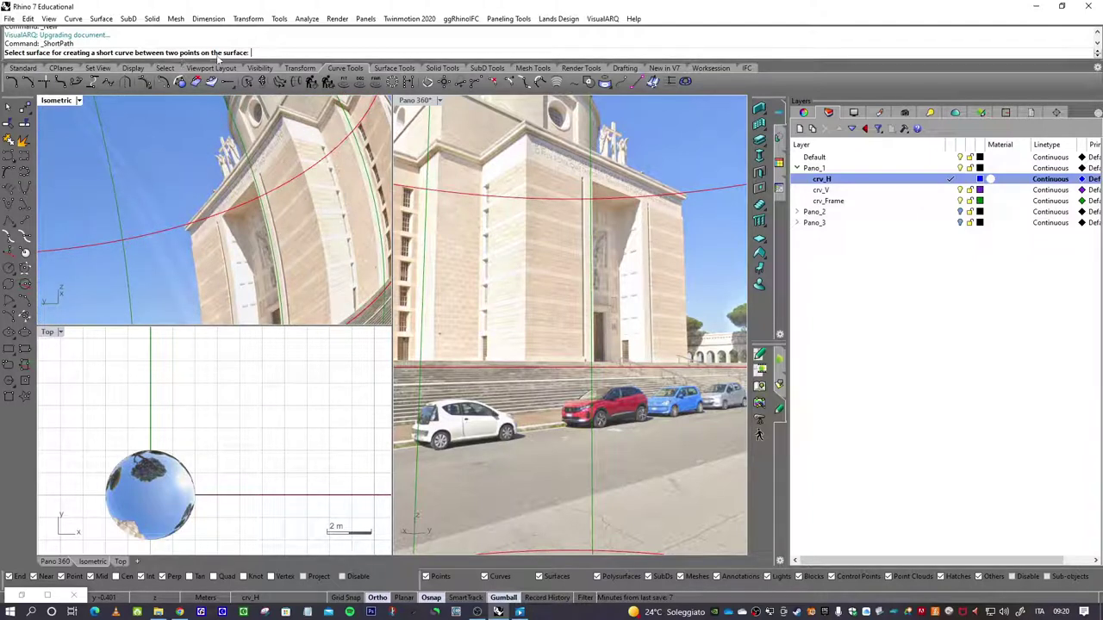
pyautogui.scroll(-4, 228, 183)
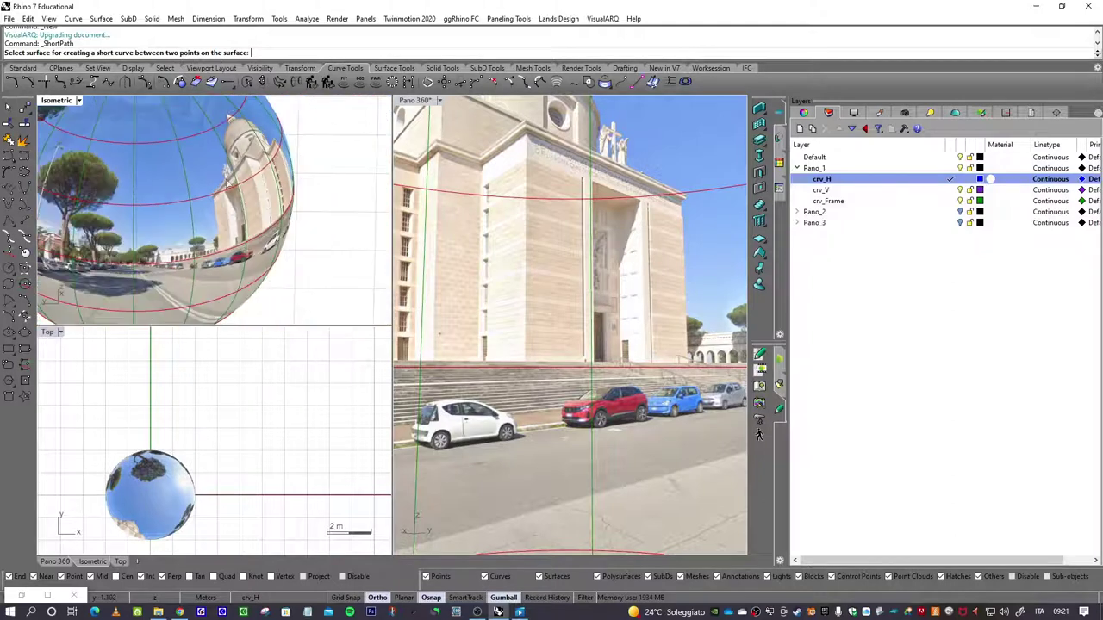
pyautogui.click(170, 144)
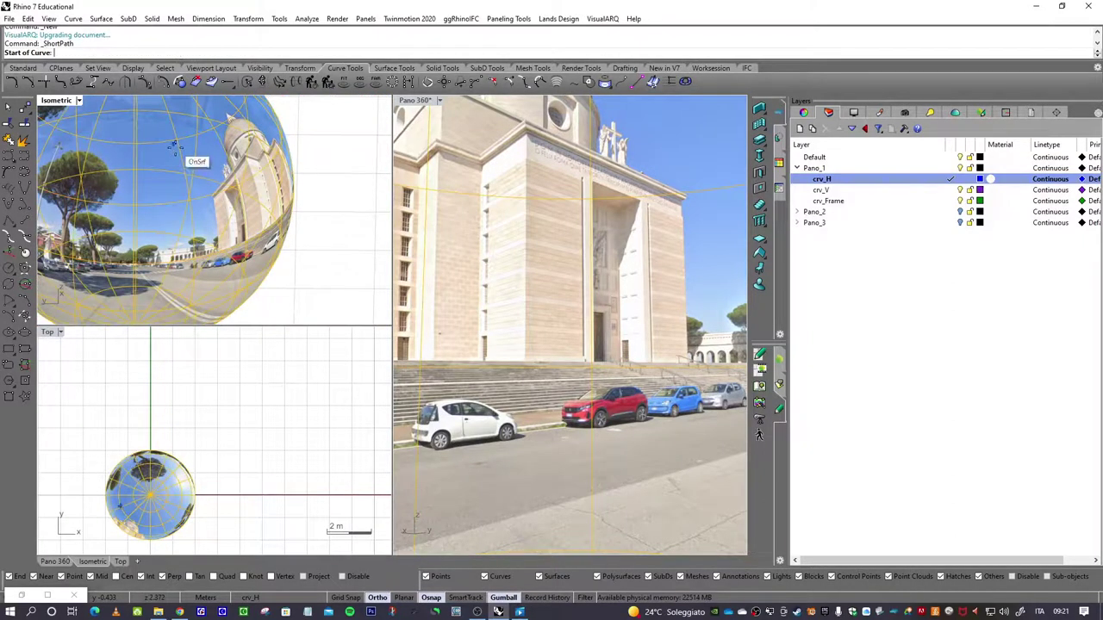
pyautogui.scroll(2, 226, 157)
pyautogui.scroll(5, 226, 157)
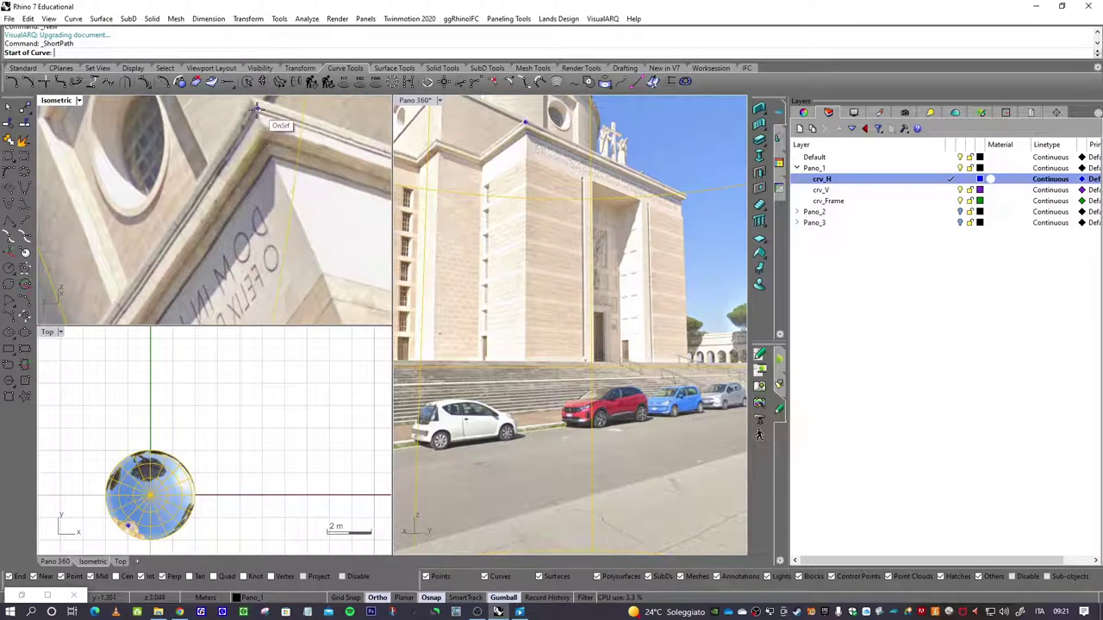
pyautogui.scroll(-2, 263, 133)
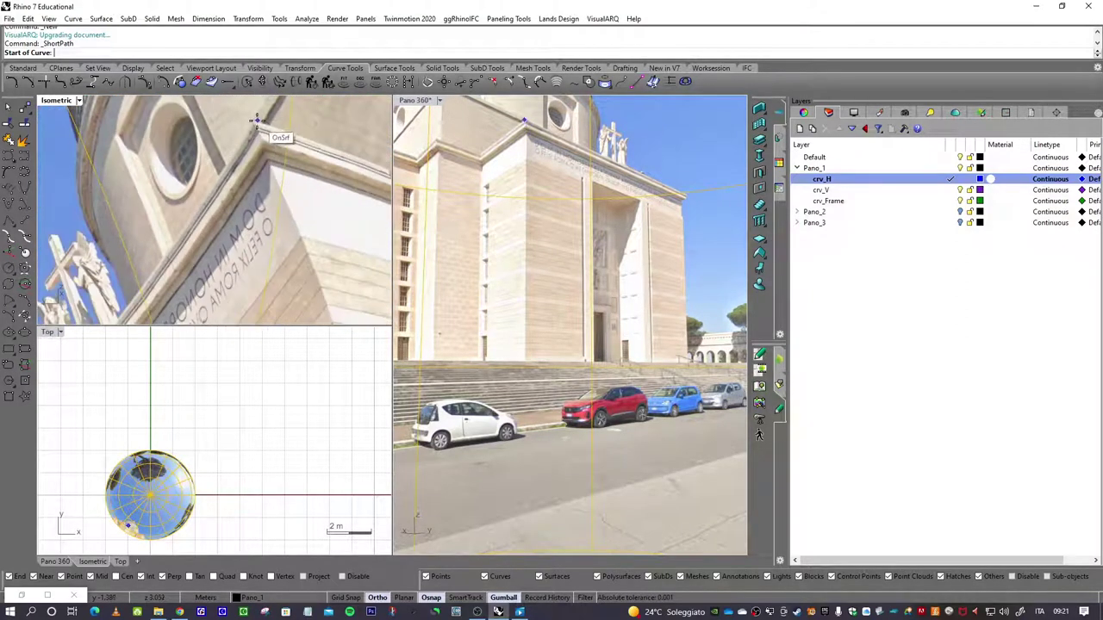
pyautogui.click(255, 122)
pyautogui.moveTo(258, 126); pyautogui.dragTo(215, 234, button='right')
pyautogui.scroll(2, 228, 225)
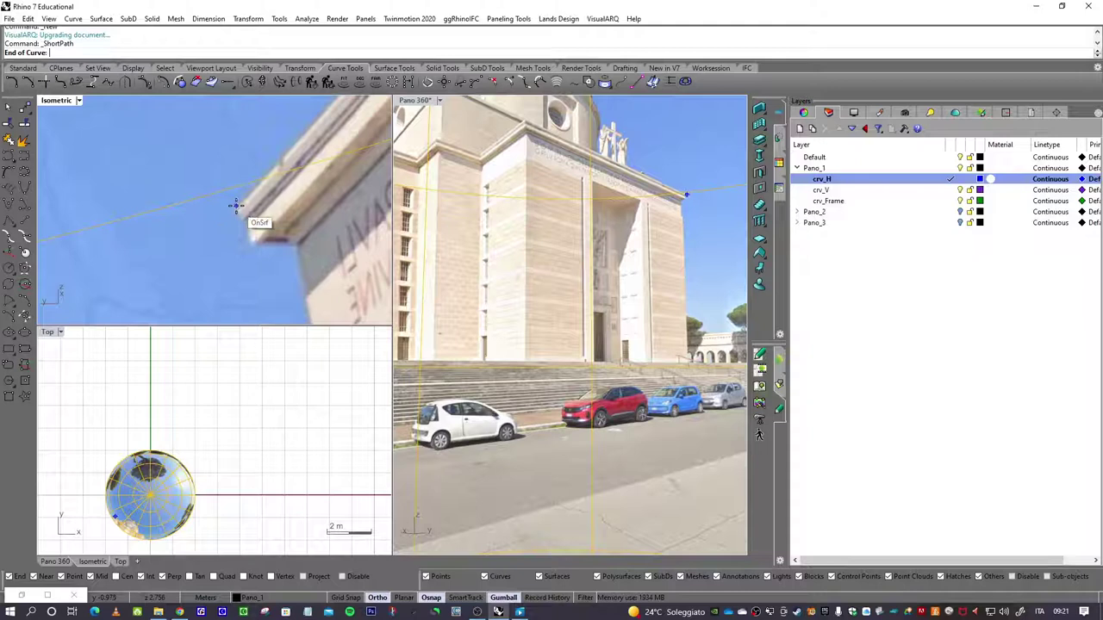
pyautogui.click(236, 209)
pyautogui.scroll(-5, 217, 264)
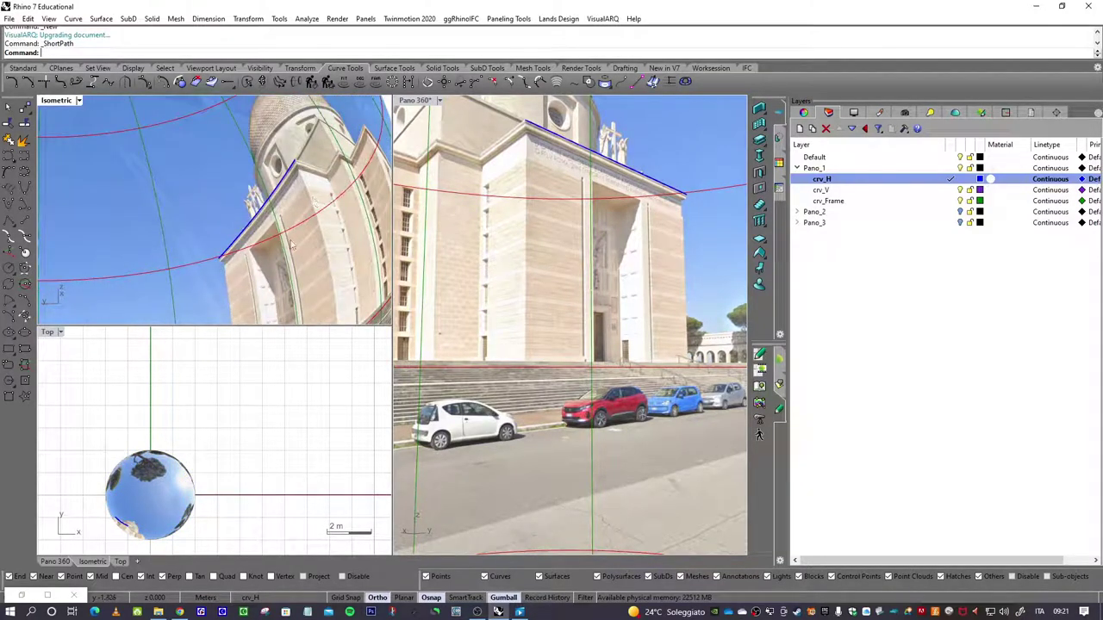
# Turn on the control points of the cornice curve and examine how it follows the facade edge
pyautogui.scroll(3, 283, 195)
pyautogui.click(276, 186)
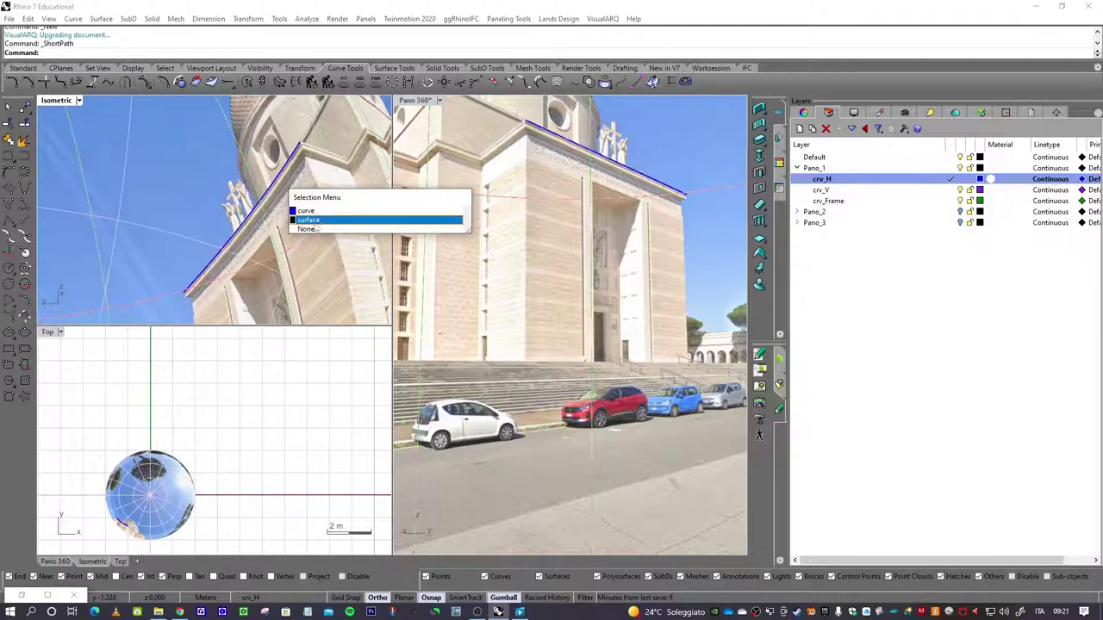
pyautogui.click(310, 215)
pyautogui.moveTo(291, 240); pyautogui.dragTo(283, 250)
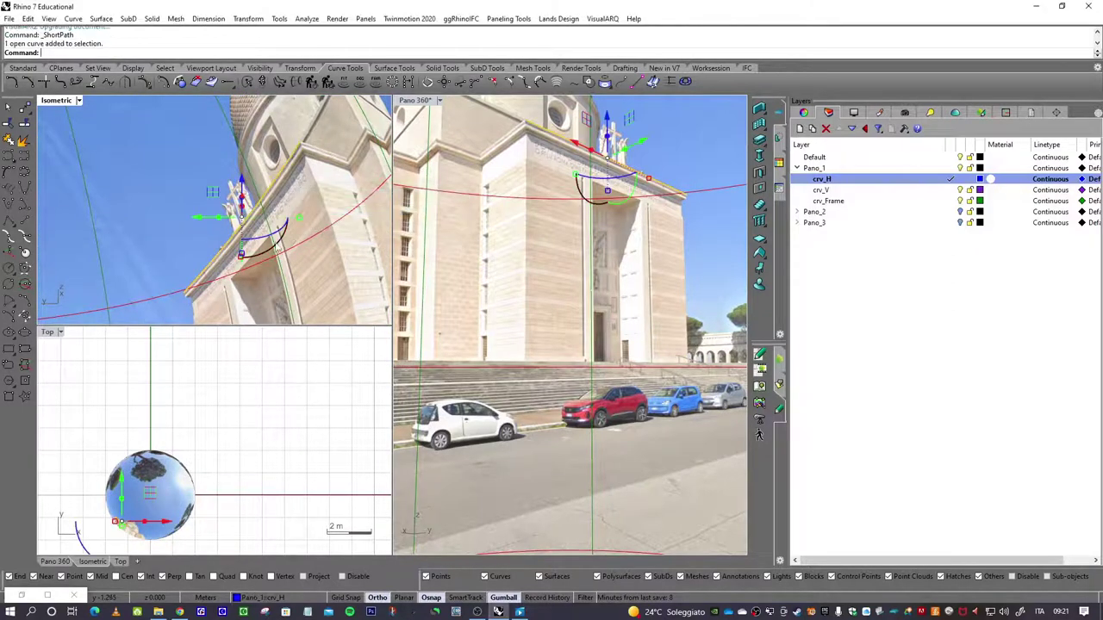
pyautogui.press('F10')
pyautogui.scroll(2, 272, 194)
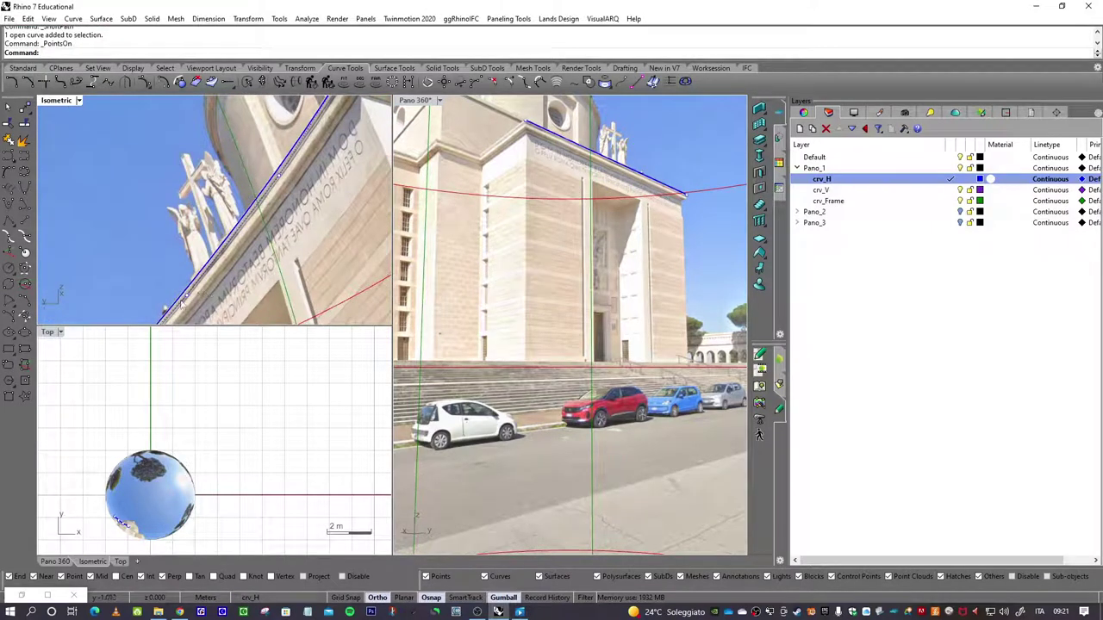
pyautogui.scroll(-2, 270, 210)
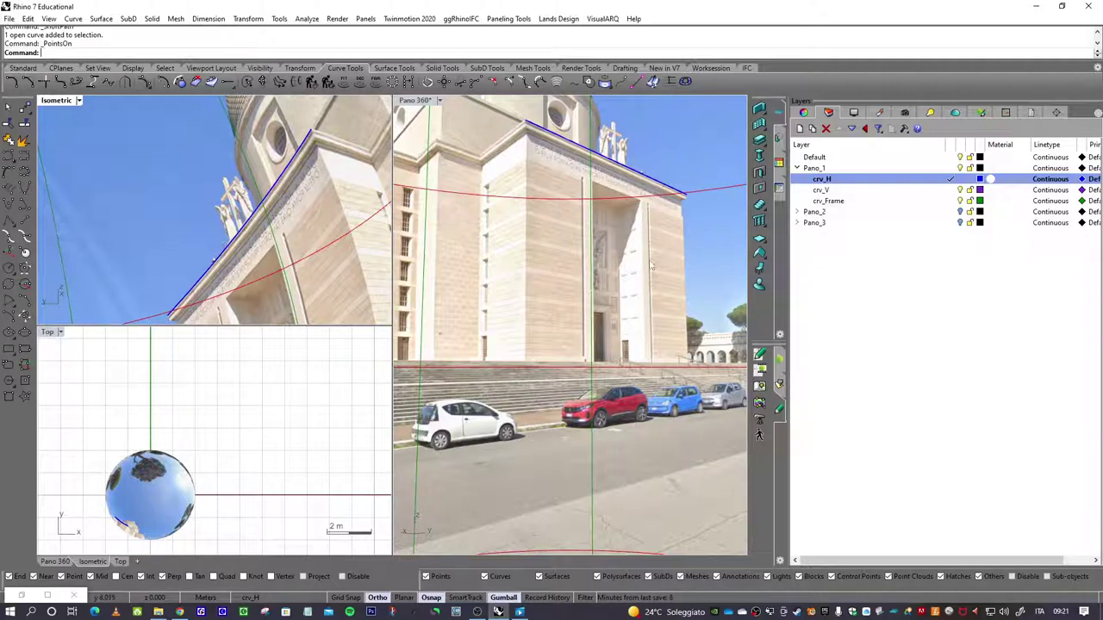
pyautogui.scroll(-3, 264, 235)
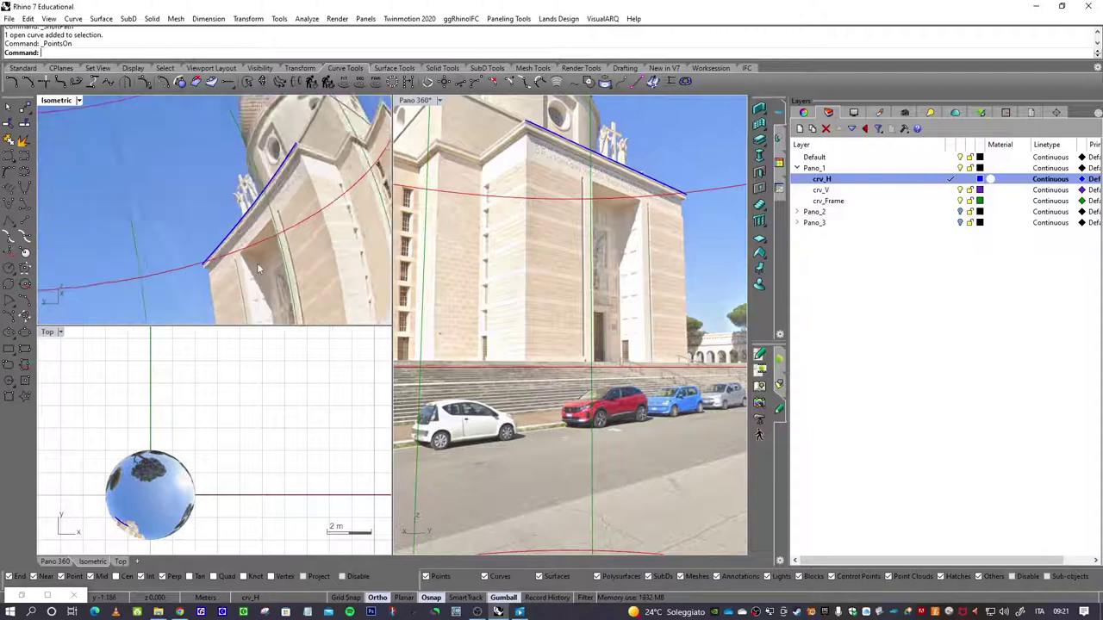
pyautogui.scroll(3, 256, 263)
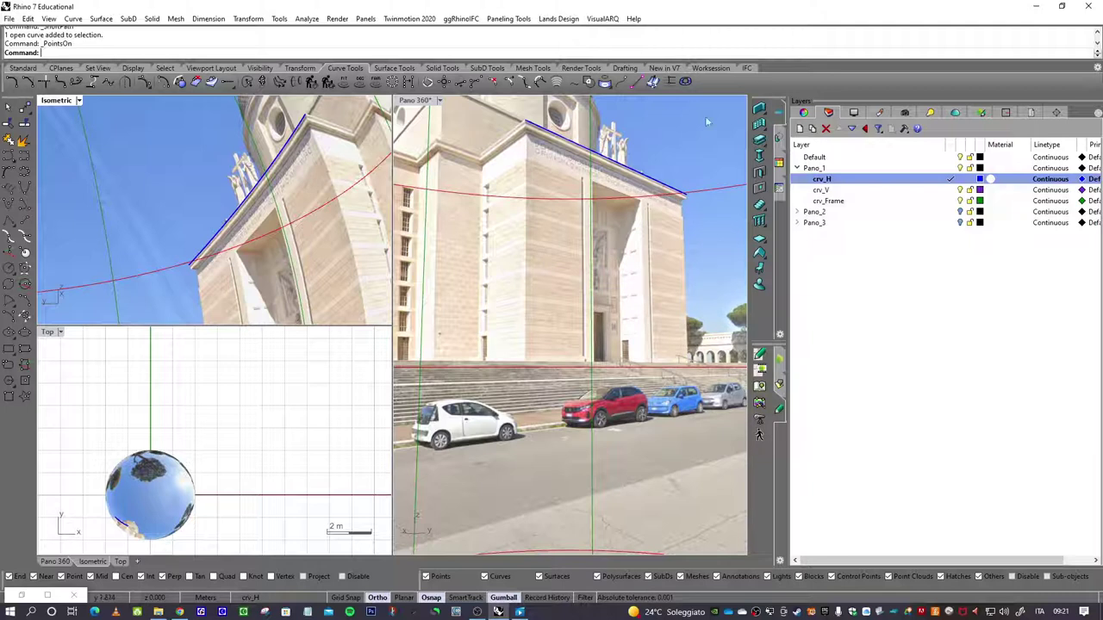
# Draw a second ShortPath curve on the sphere along the upper edge of the entrance portal, below the inscription
pyautogui.click(607, 83)
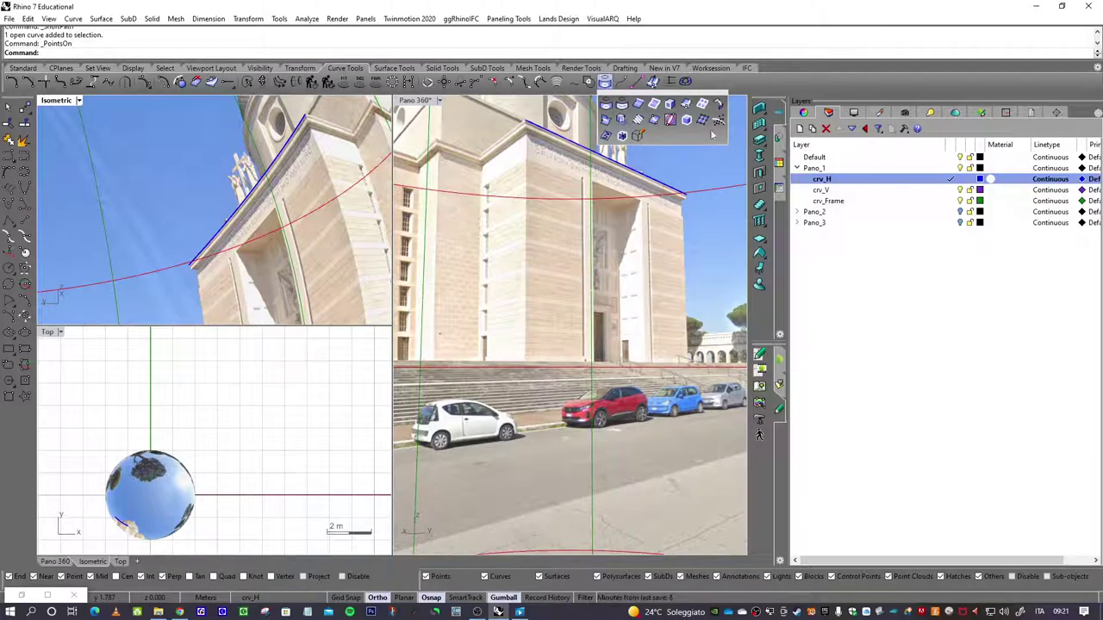
pyautogui.click(670, 121)
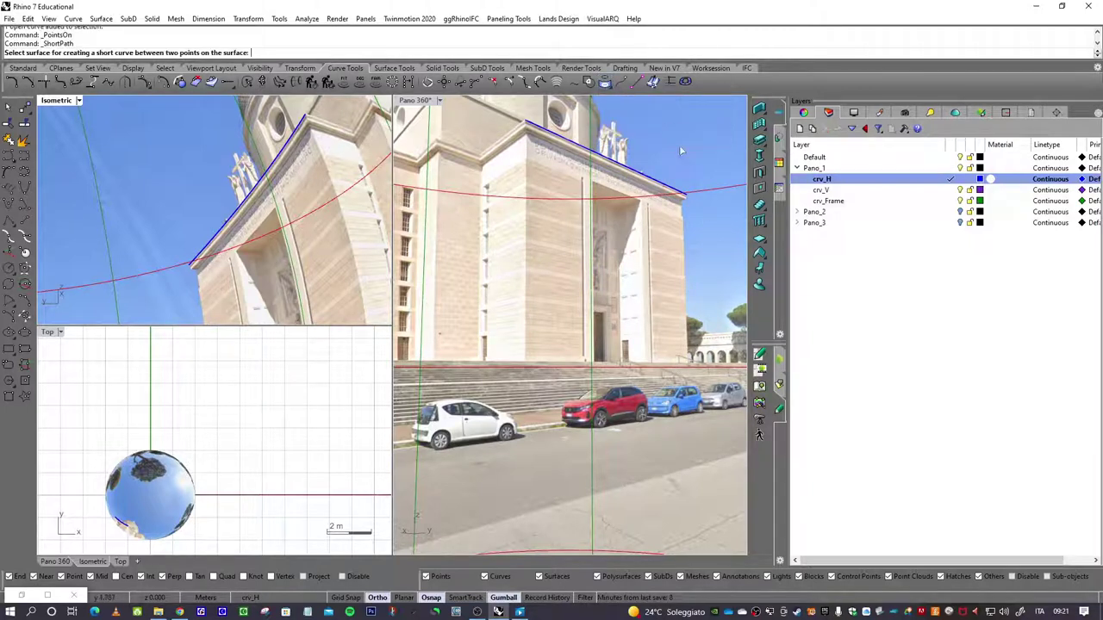
pyautogui.click(536, 125)
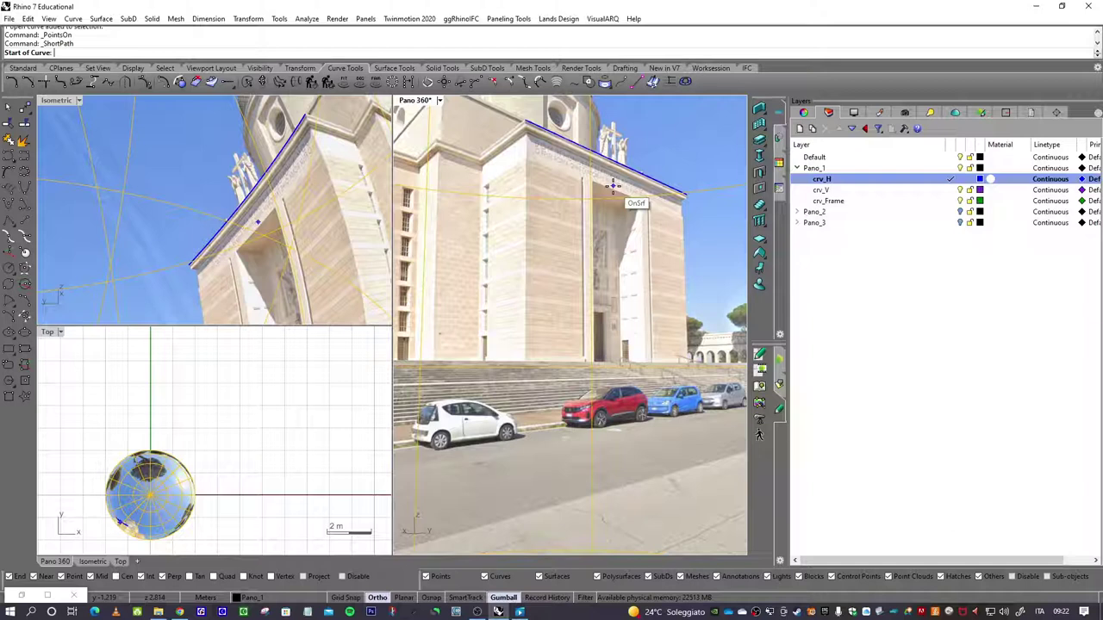
pyautogui.scroll(5, 619, 177)
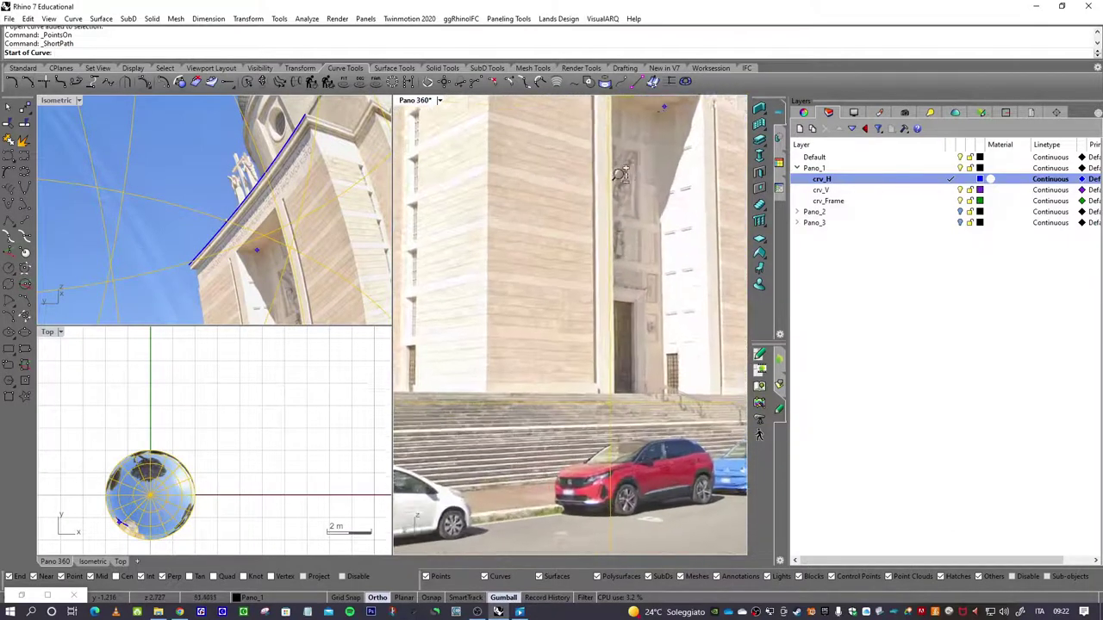
pyautogui.scroll(4, 619, 177)
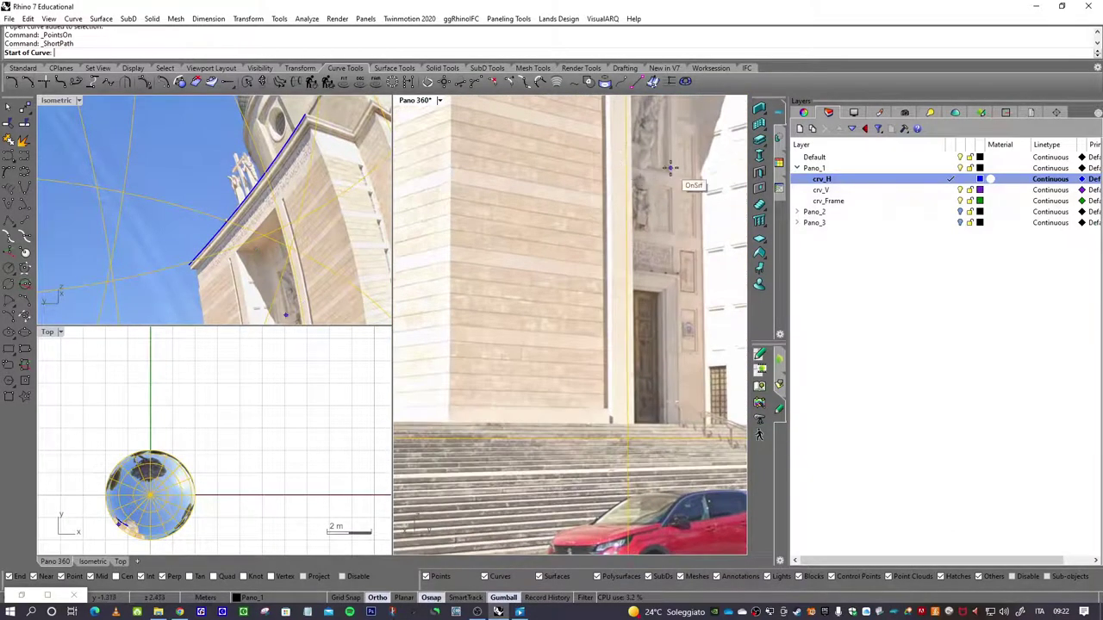
pyautogui.moveTo(672, 179)
pyautogui.mouseDown(button='right')
pyautogui.moveTo(664, 152)
pyautogui.moveTo(678, 184)
pyautogui.moveTo(665, 185)
pyautogui.mouseUp(button='right')
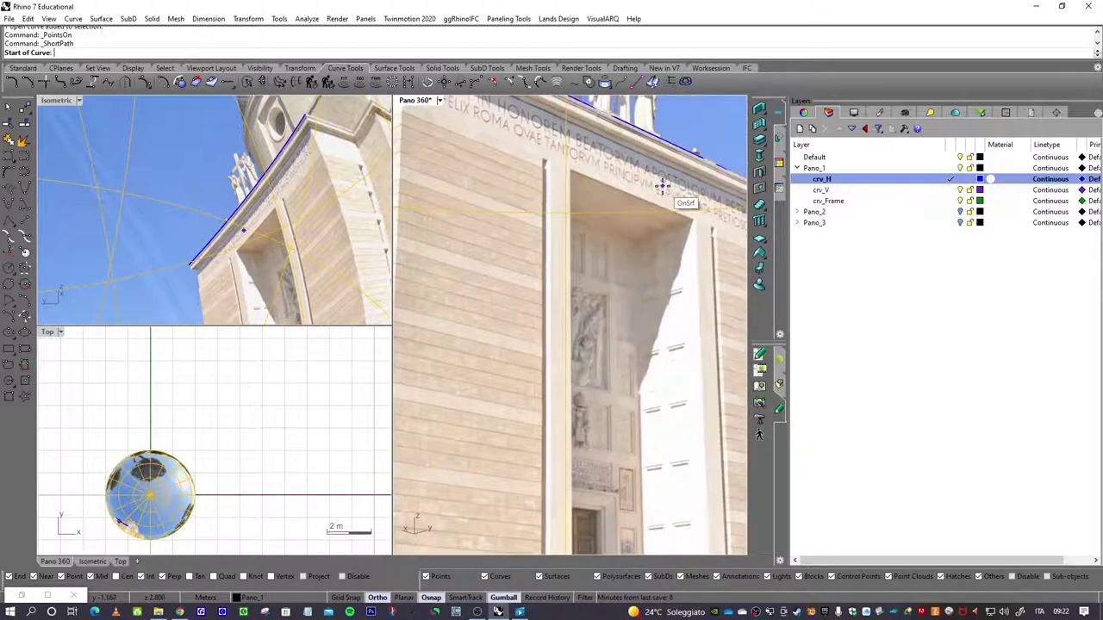
pyautogui.scroll(2, 640, 181)
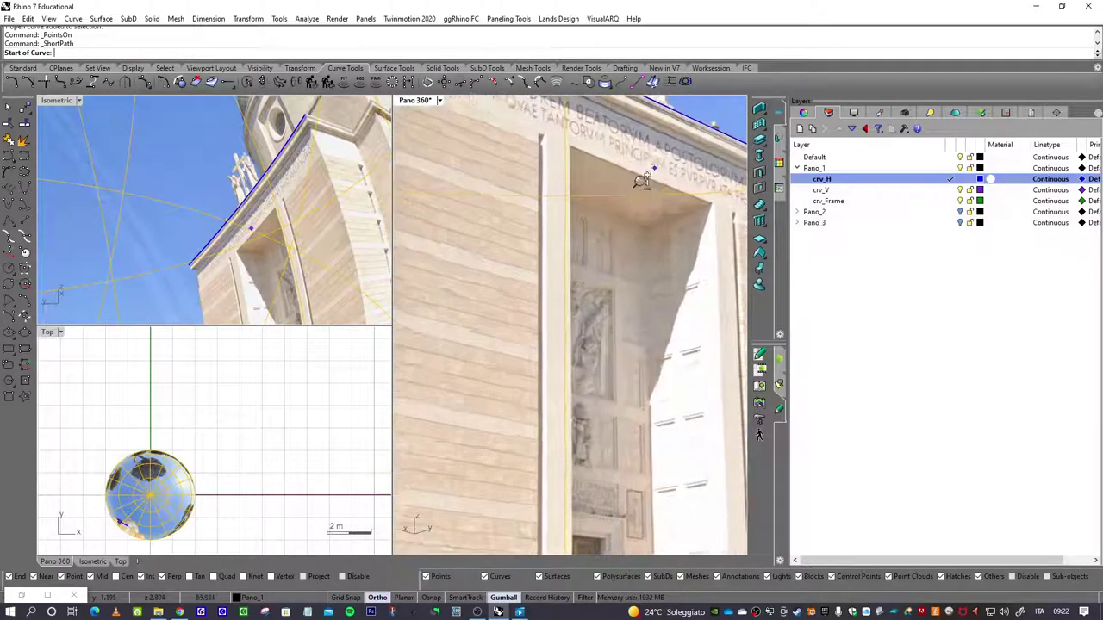
pyautogui.scroll(2, 640, 181)
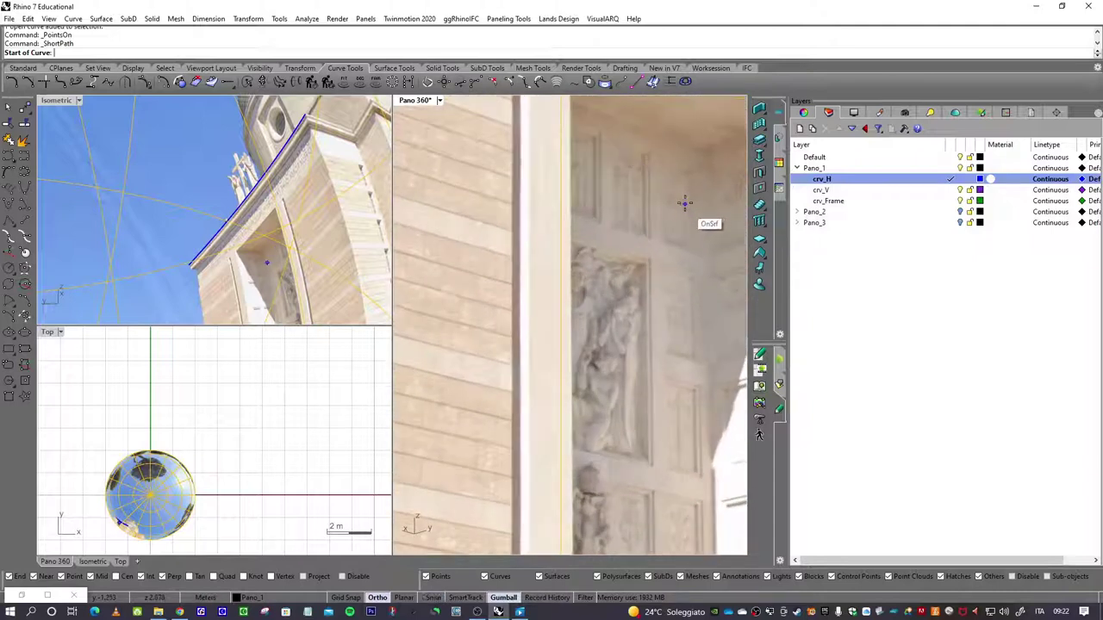
pyautogui.scroll(-4, 685, 204)
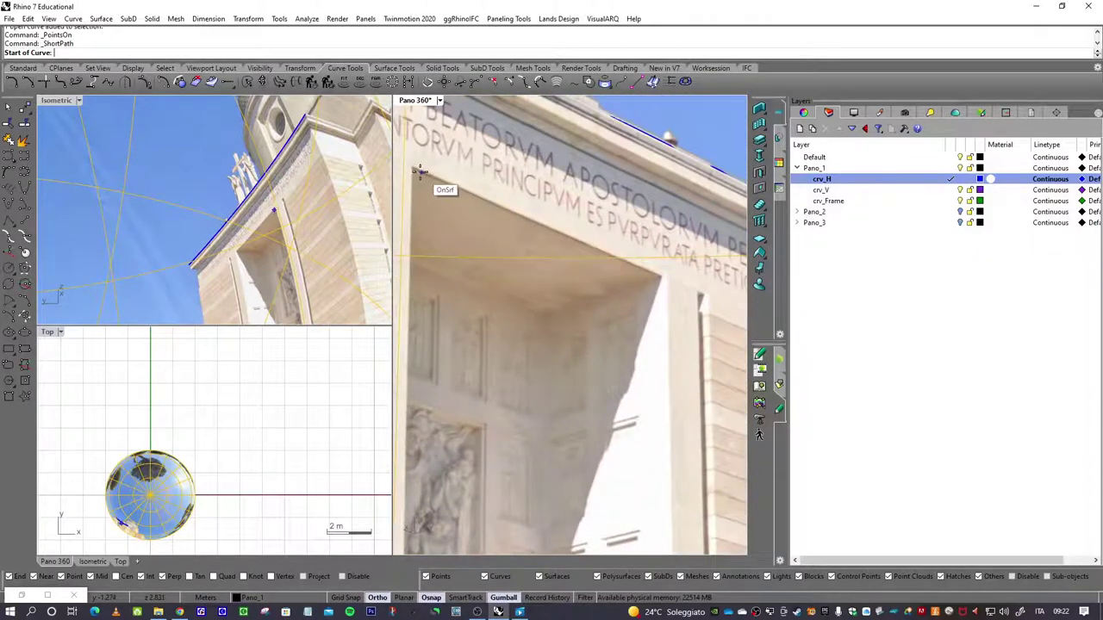
pyautogui.click(415, 168)
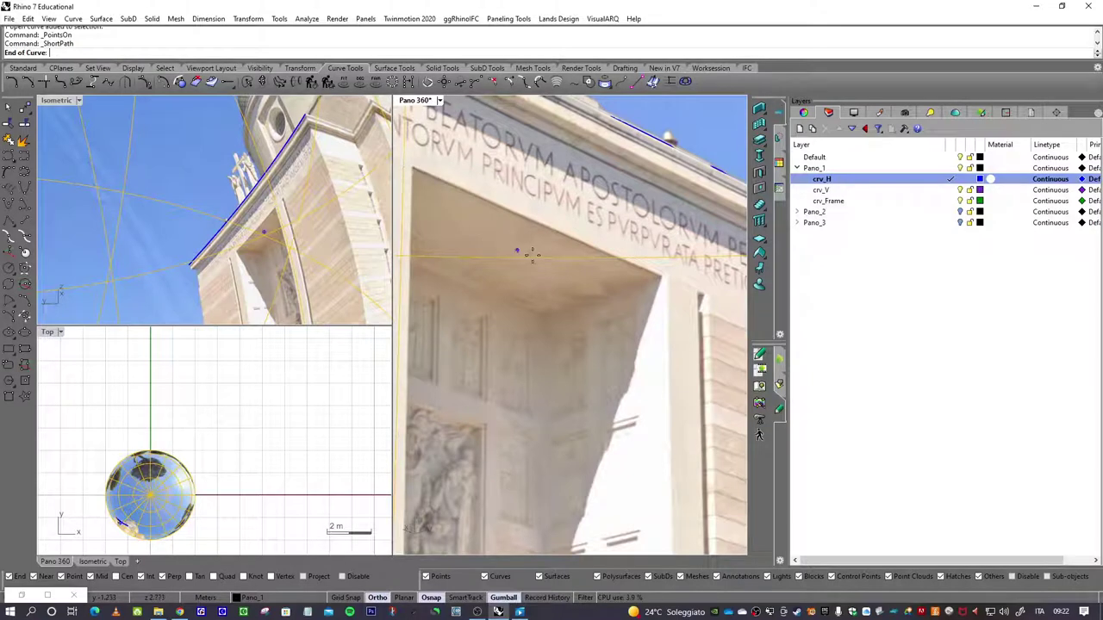
pyautogui.click(663, 276)
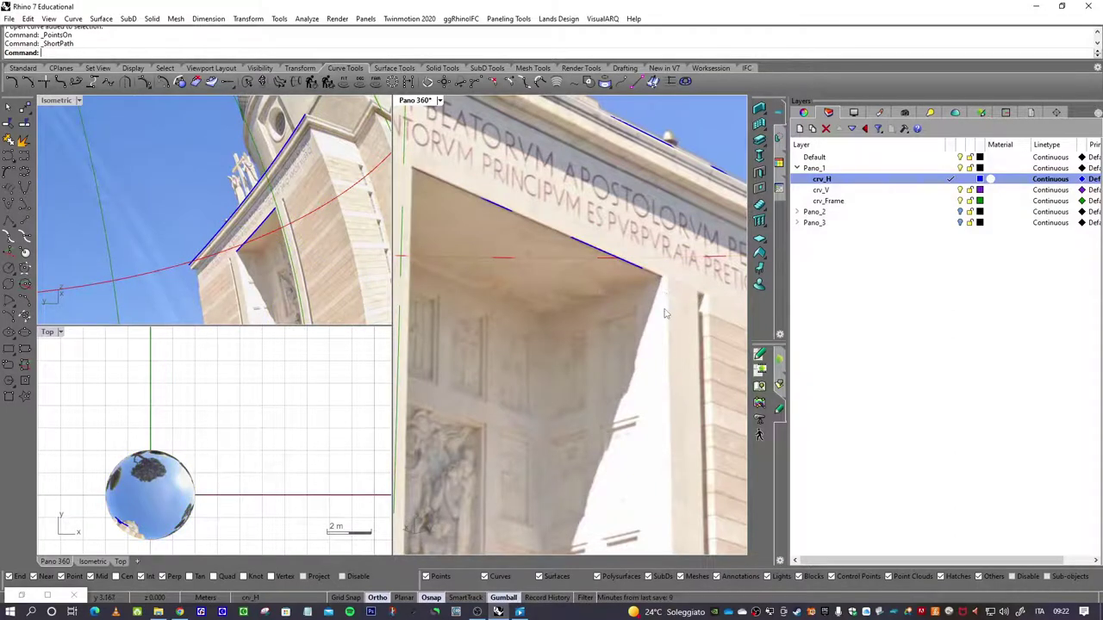
pyautogui.keyDown('shift'); pyautogui.moveTo(639, 269); pyautogui.dragTo(612, 351, button='right'); pyautogui.keyUp('shift')
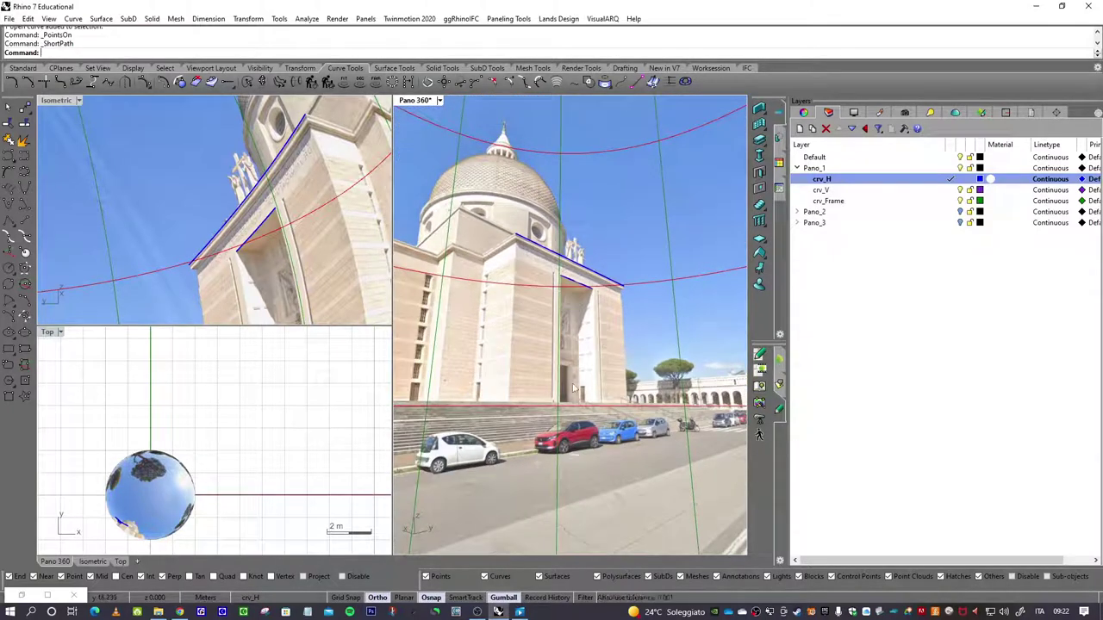
# Add an attribute user text entry to the cornice curve with the key length and the value 35
pyautogui.click(536, 249)
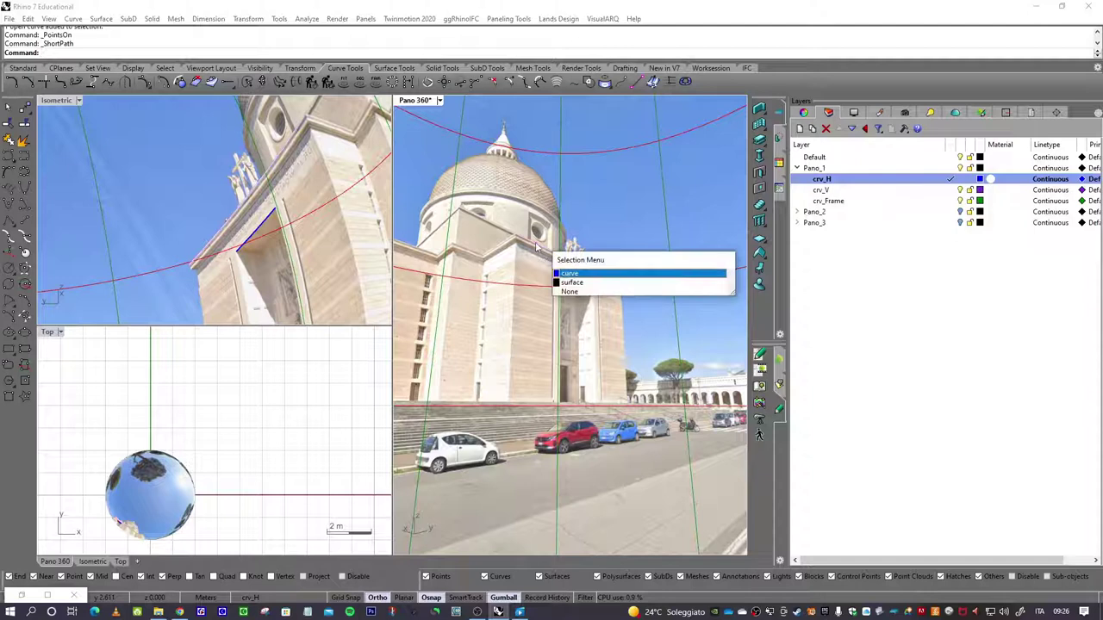
pyautogui.click(573, 280)
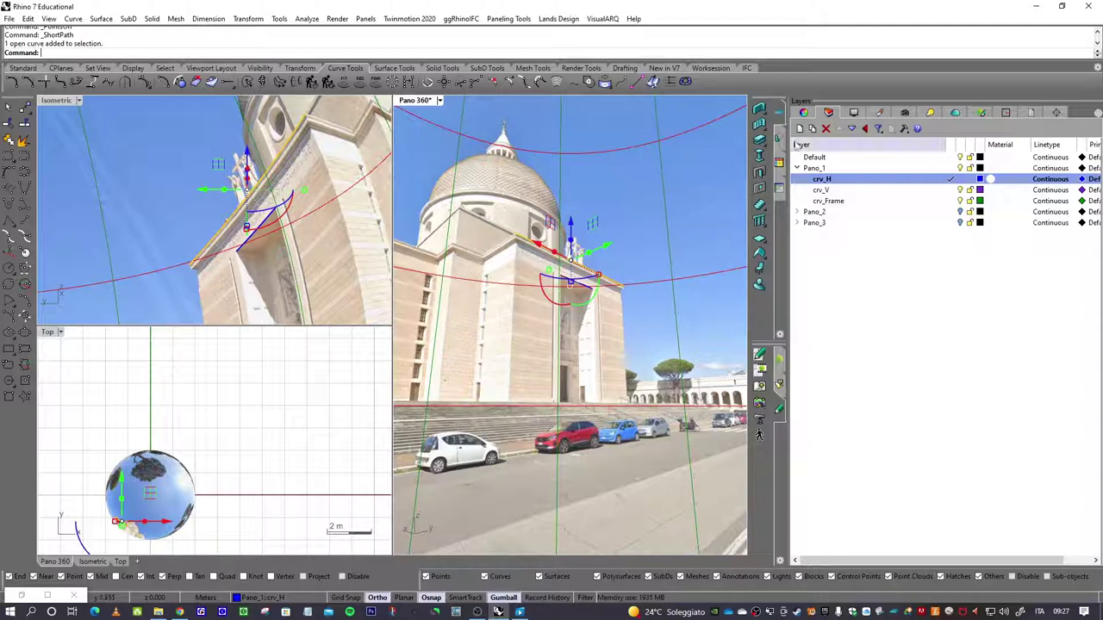
pyautogui.click(803, 113)
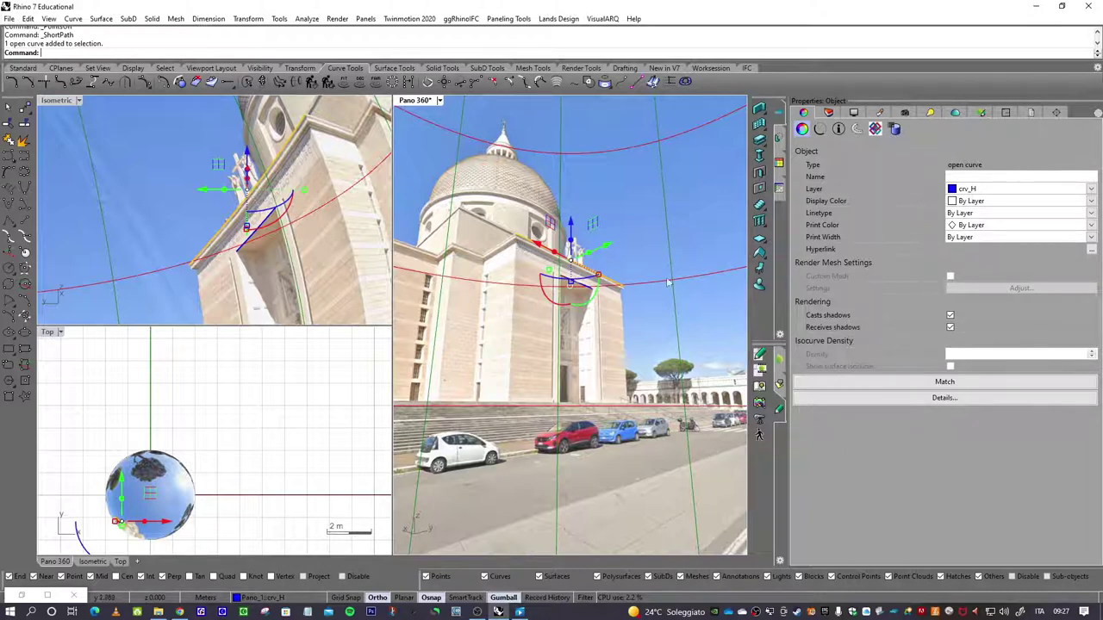
pyautogui.click(896, 129)
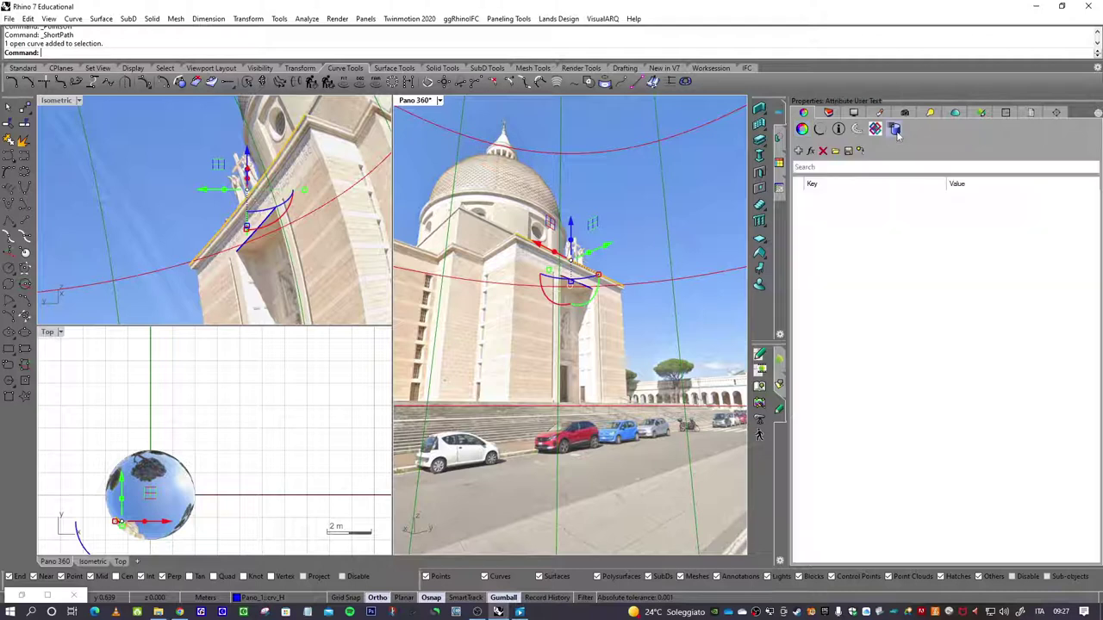
pyautogui.click(798, 150)
pyautogui.write('length')
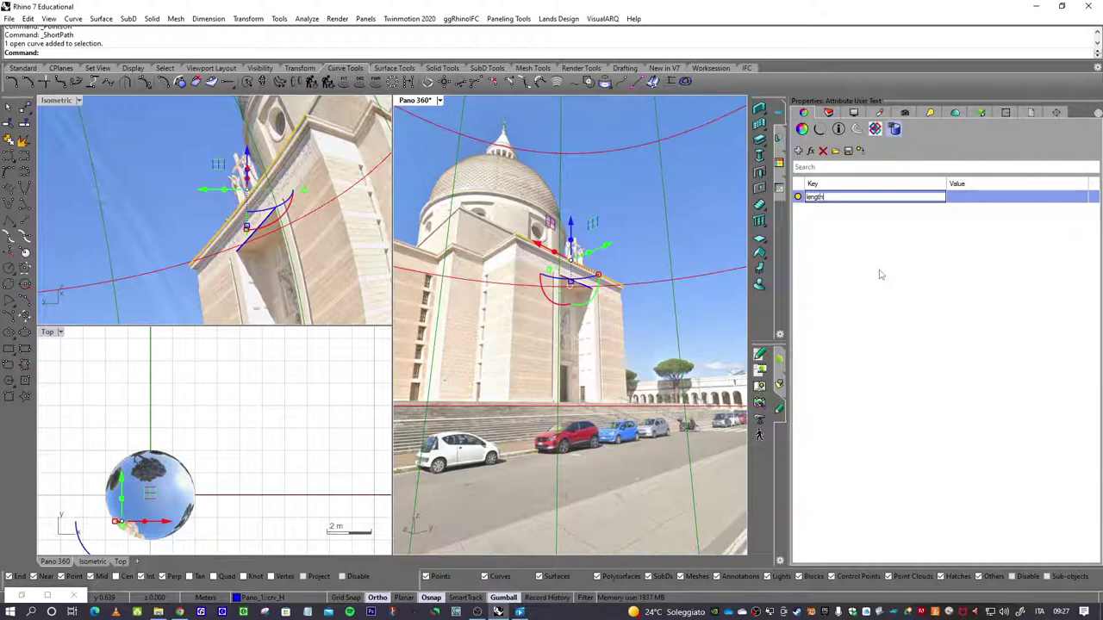
pyautogui.click(963, 202)
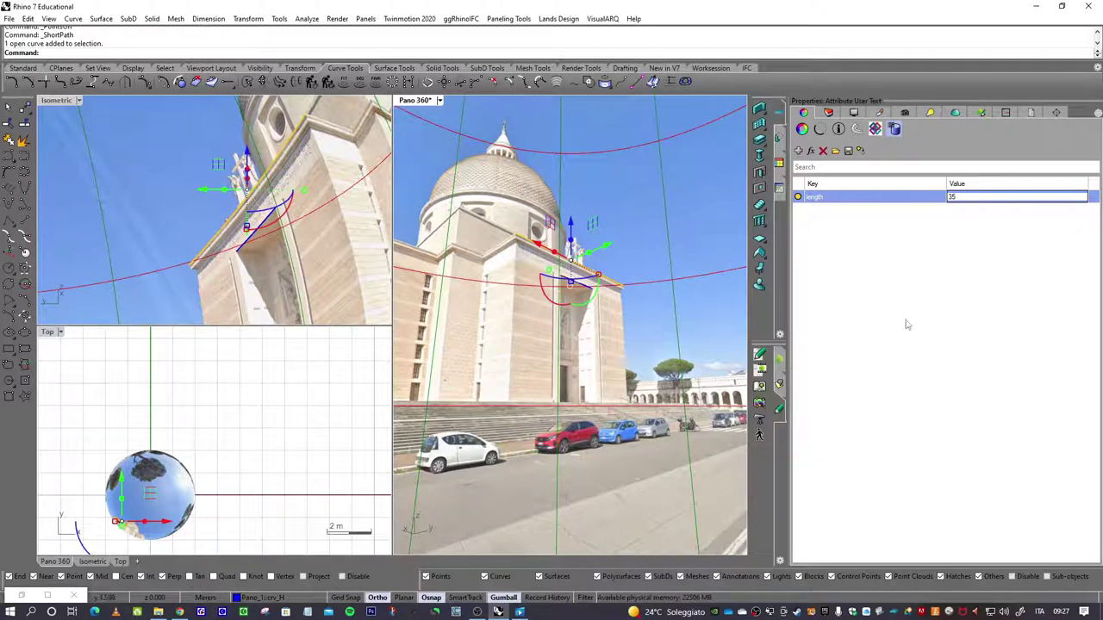
# Switch to the empty Grasshopper canvas and place a Hawk Solver, a Number Slider and a Galapagos component
pyautogui.click(924, 291)
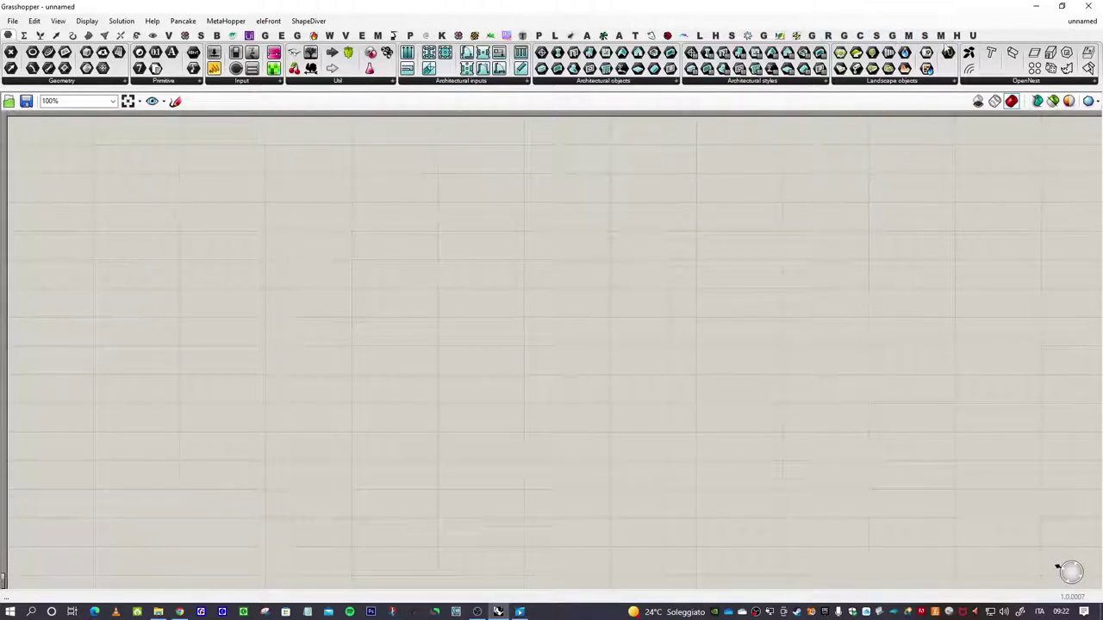
pyautogui.click(957, 35)
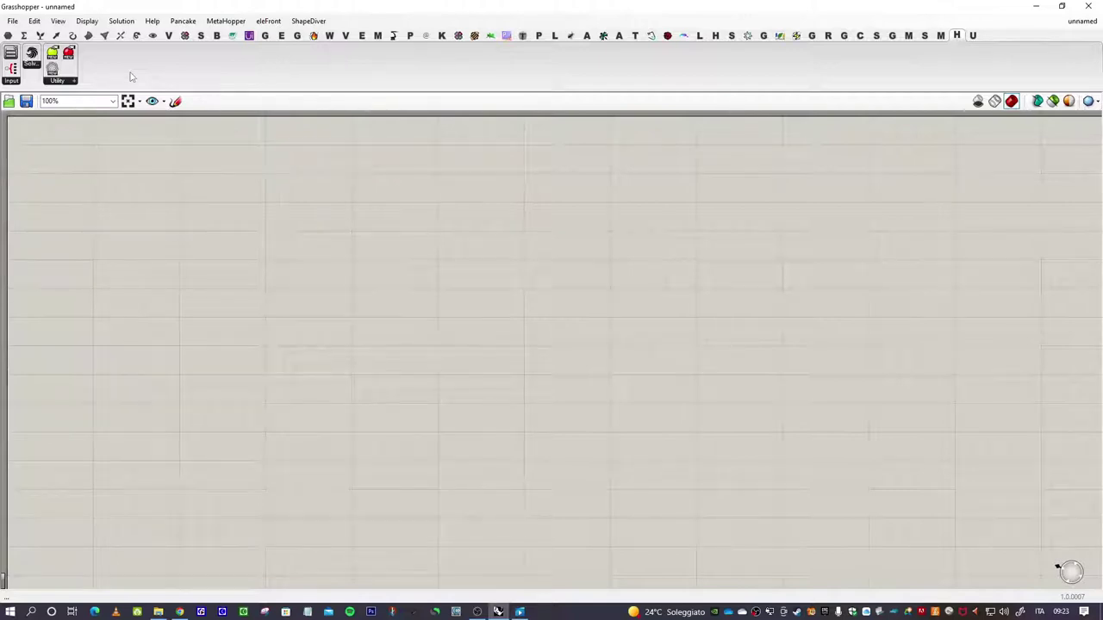
pyautogui.moveTo(32, 56); pyautogui.dragTo(379, 269)
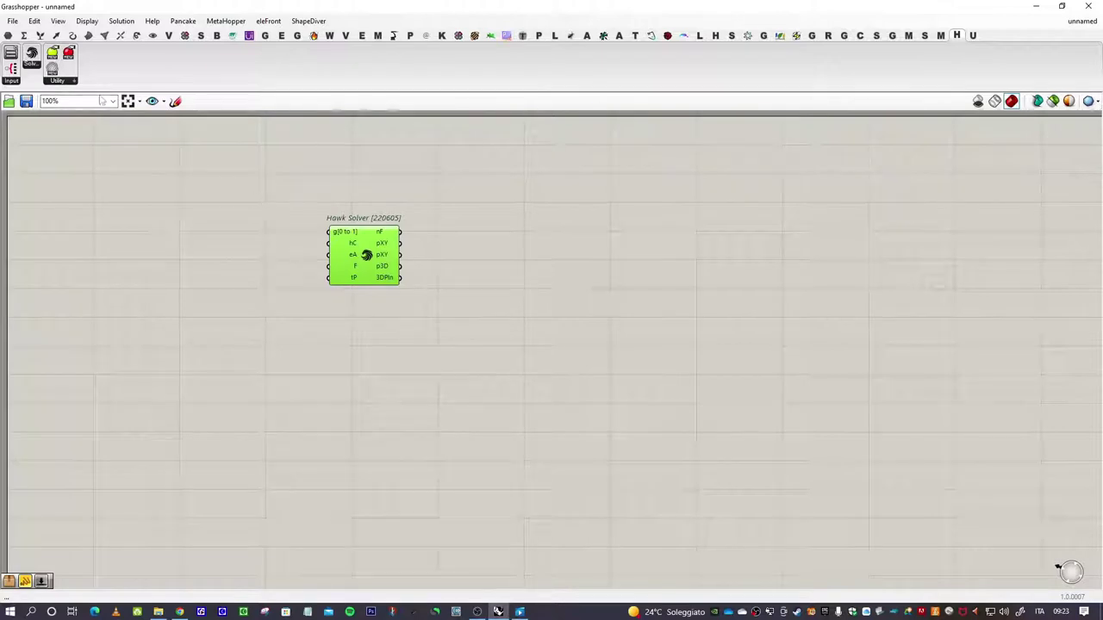
pyautogui.click(7, 36)
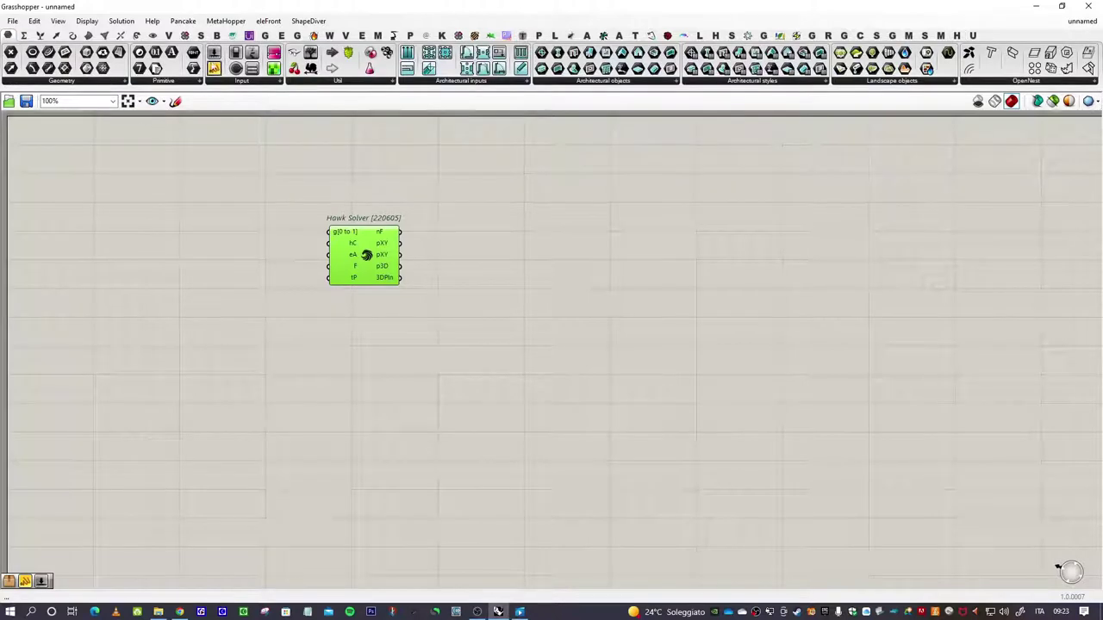
pyautogui.moveTo(214, 52); pyautogui.dragTo(264, 199)
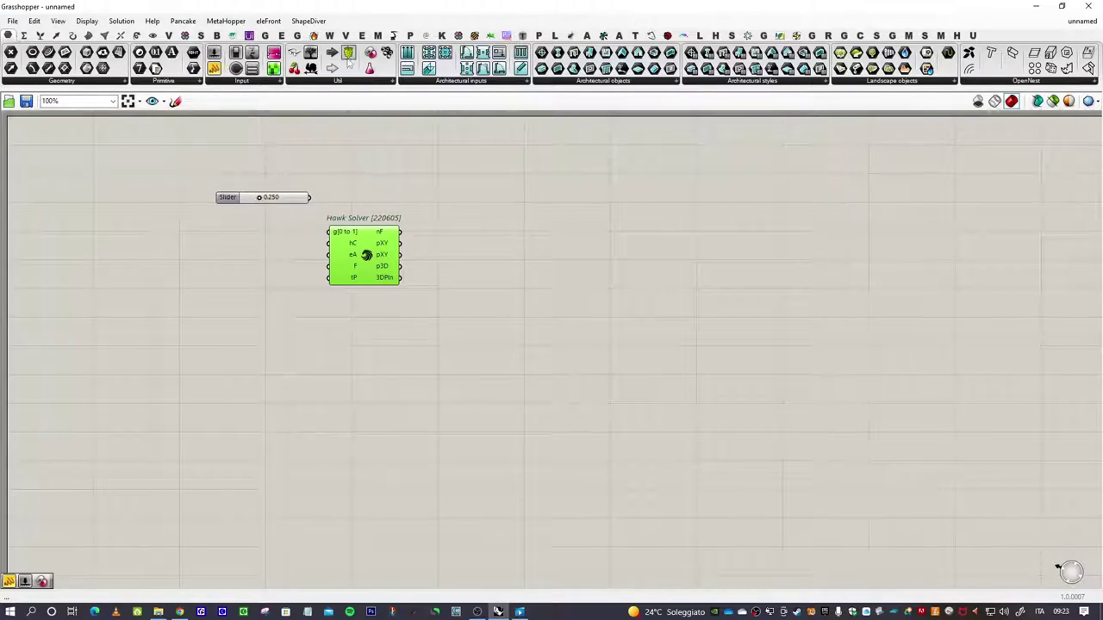
pyautogui.moveTo(377, 56); pyautogui.dragTo(500, 191)
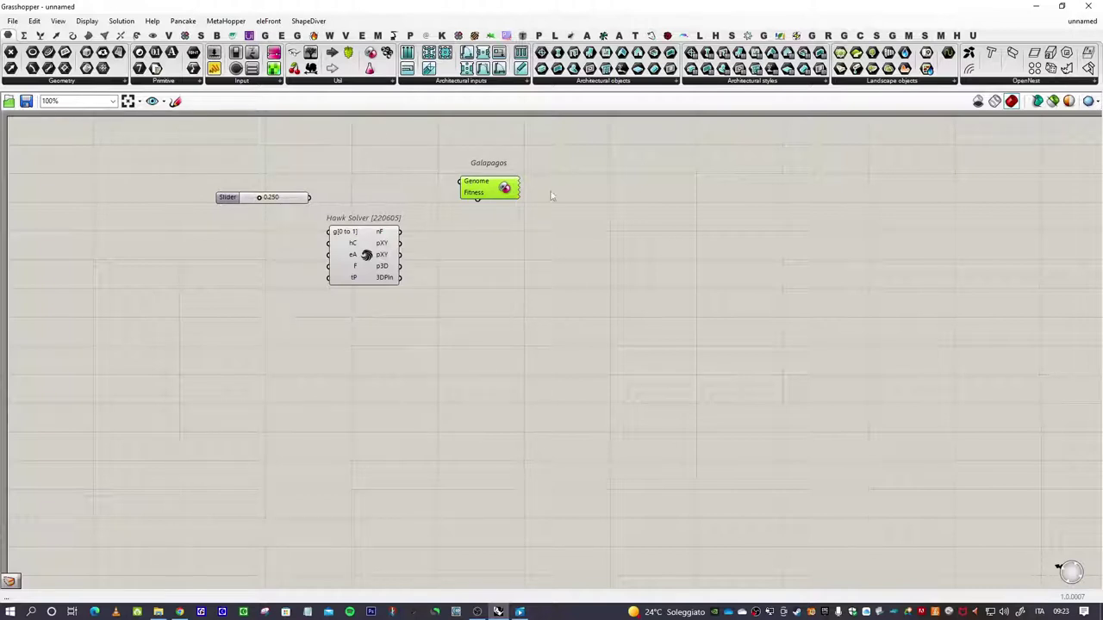
# Wire the slider to the solver's g input, link Galapagos's Genome to the slider and Fitness to nF, and set the slider to 0.470
pyautogui.moveTo(350, 258); pyautogui.dragTo(392, 275)
pyautogui.click(401, 197)
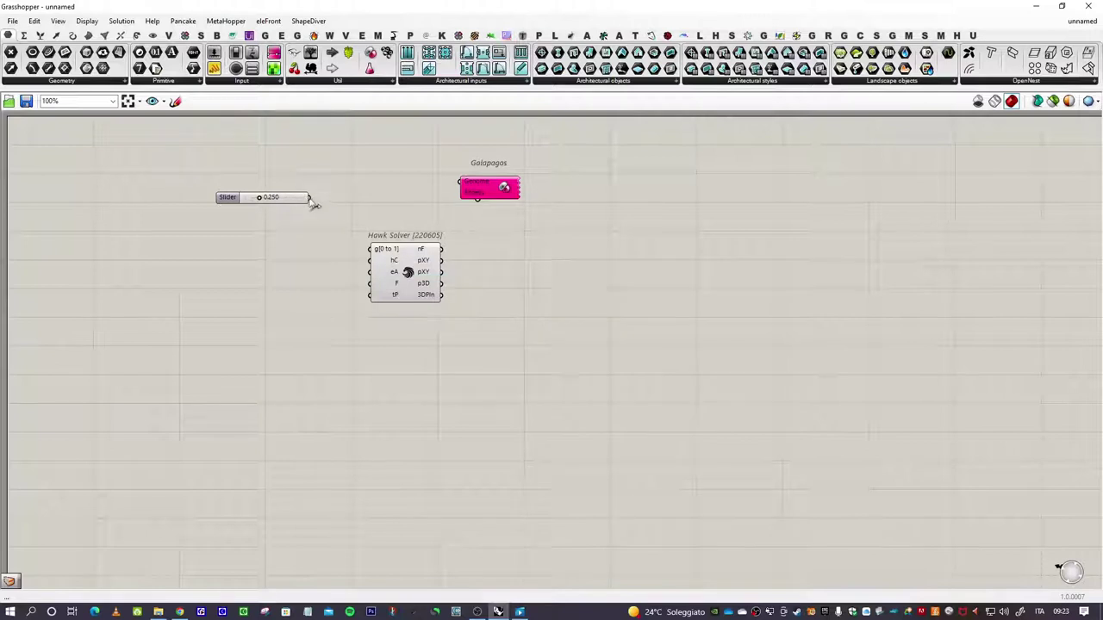
pyautogui.moveTo(313, 203); pyautogui.dragTo(370, 249)
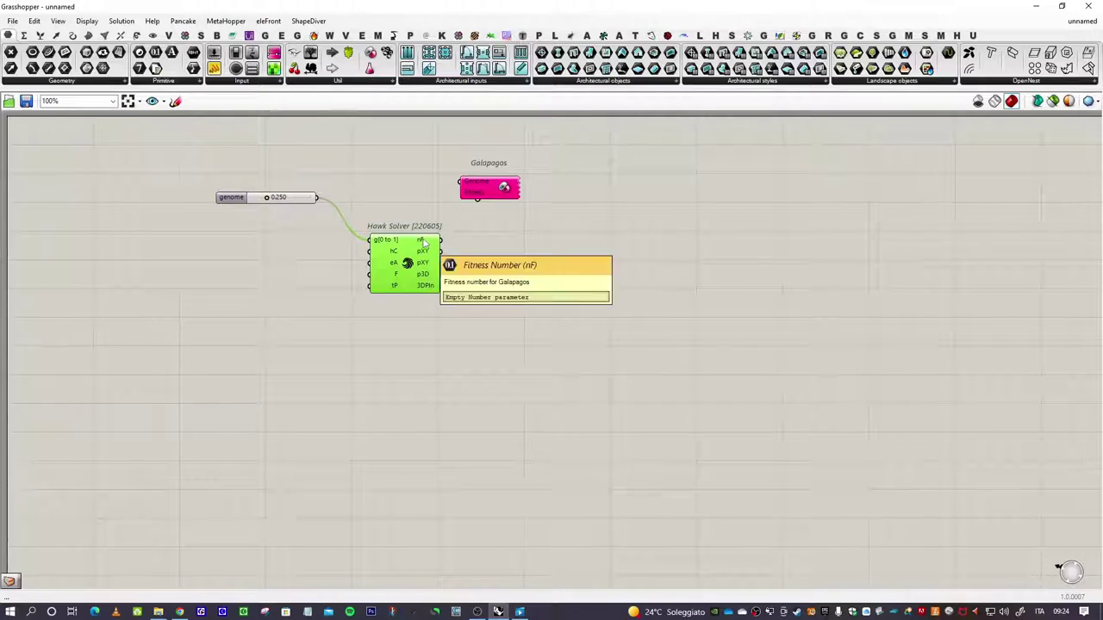
pyautogui.moveTo(481, 205); pyautogui.dragTo(448, 251)
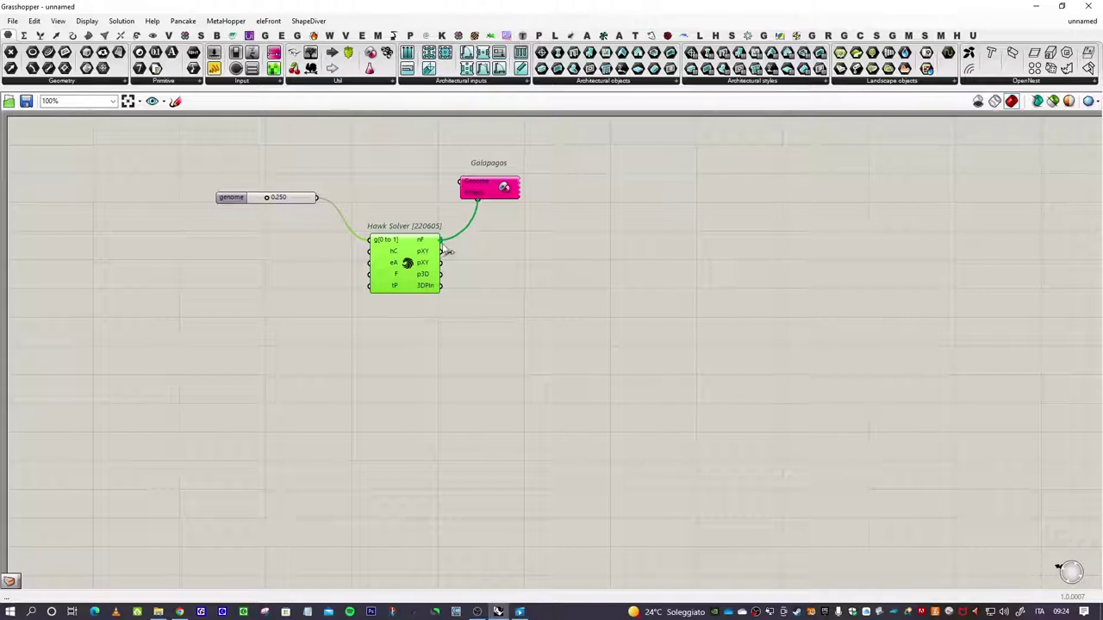
pyautogui.moveTo(482, 187); pyautogui.dragTo(265, 177)
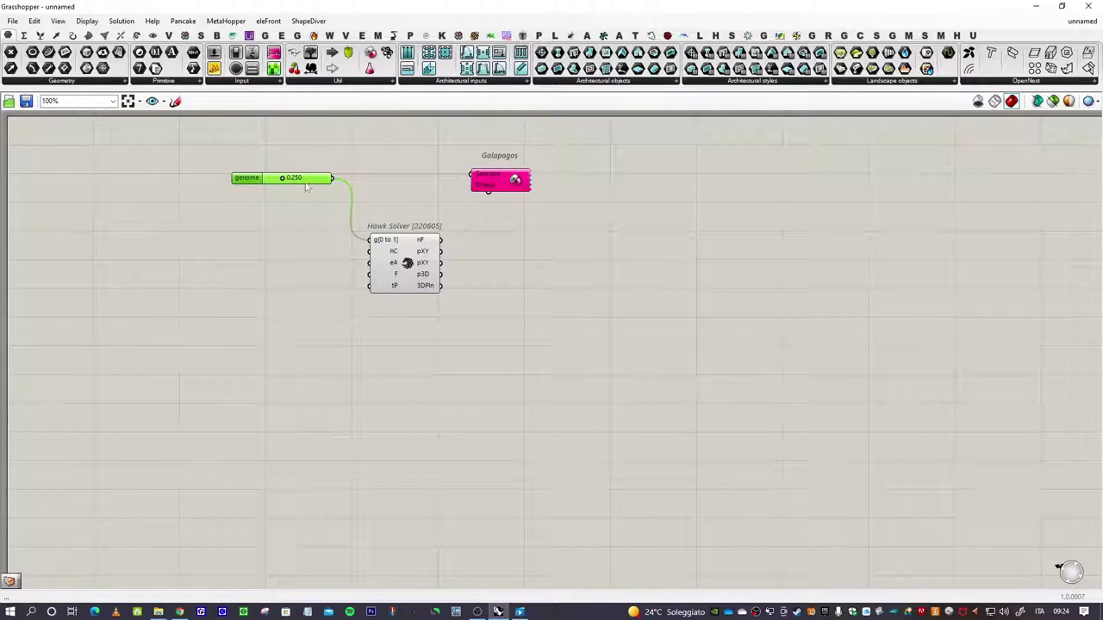
pyautogui.moveTo(437, 271); pyautogui.dragTo(433, 283)
pyautogui.moveTo(496, 182); pyautogui.dragTo(498, 162)
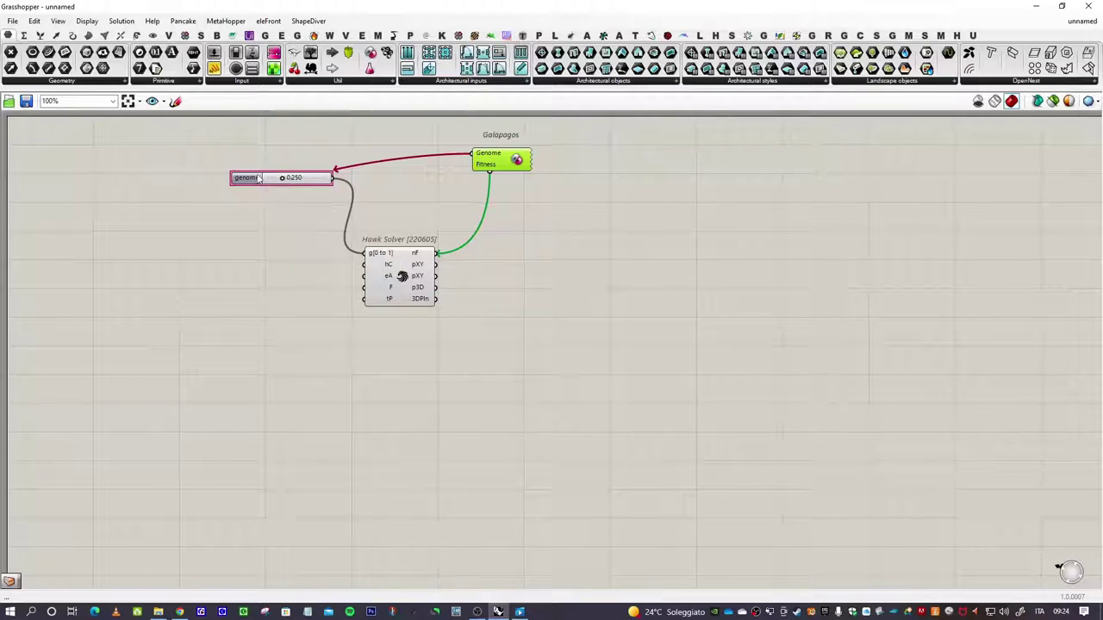
pyautogui.moveTo(282, 178); pyautogui.dragTo(297, 179)
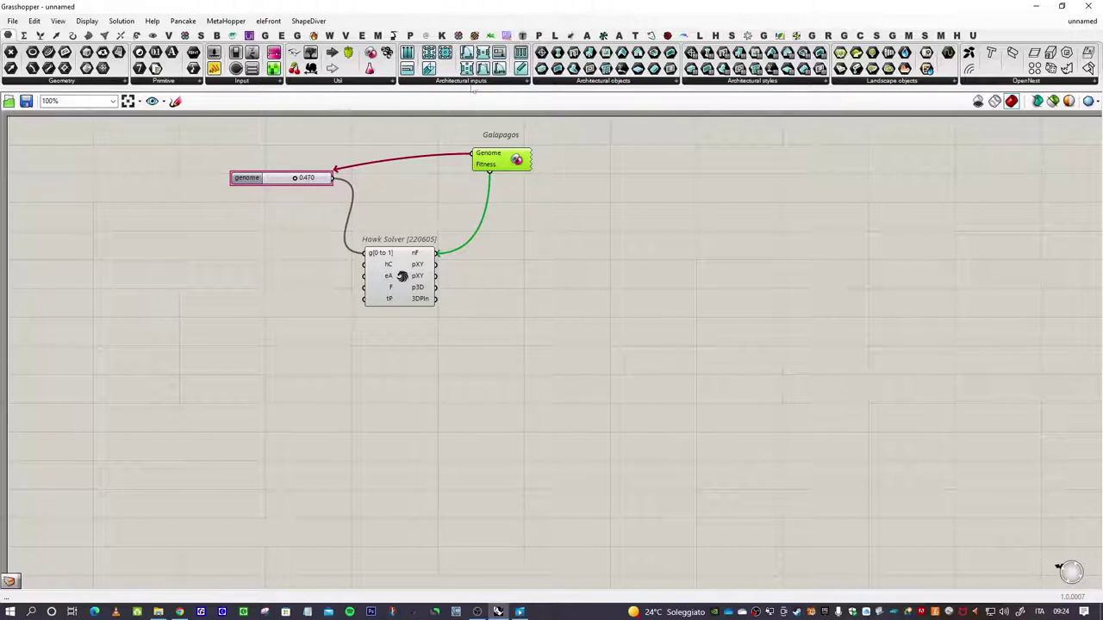
# Add an eleFront Reference by Layer component beneath the genome slider, ahead of the Hawk Solver
pyautogui.click(282, 36)
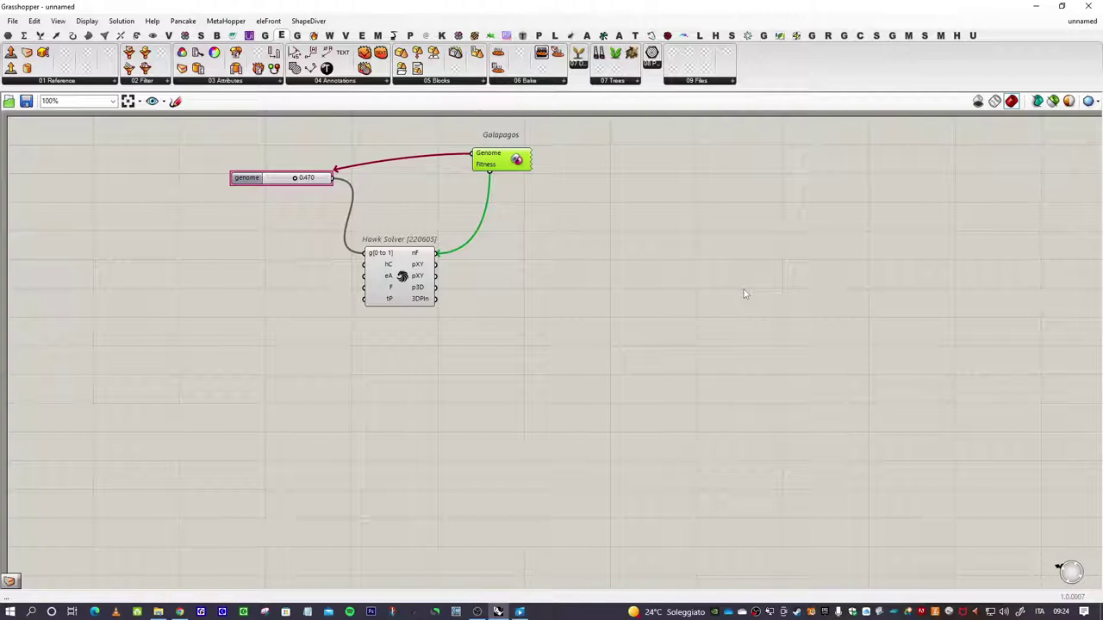
pyautogui.click(56, 81)
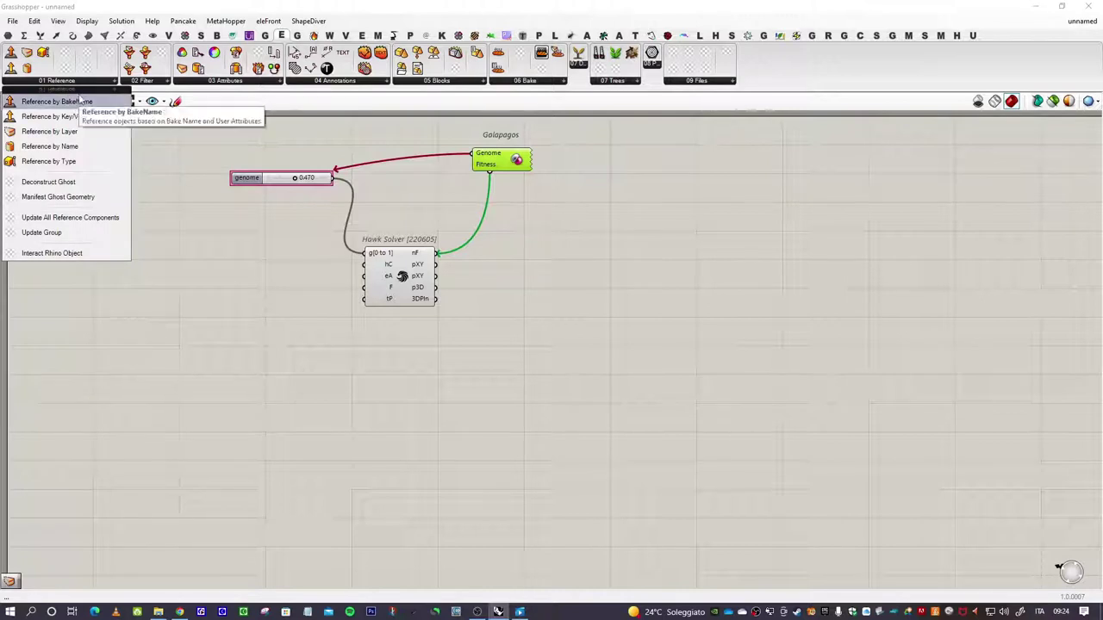
pyautogui.moveTo(50, 132); pyautogui.dragTo(250, 246)
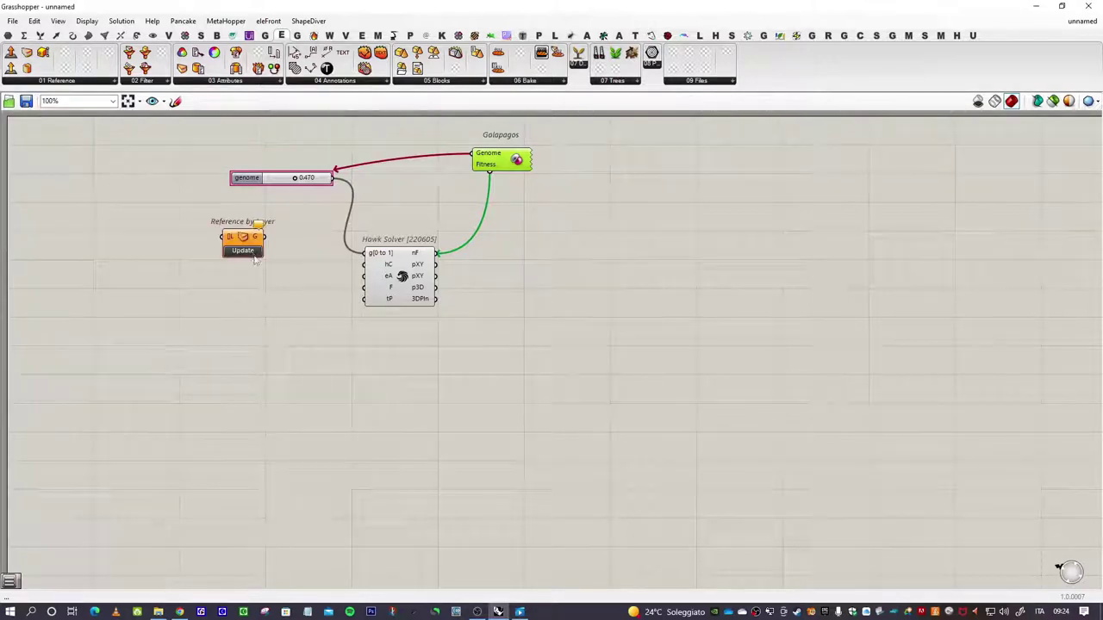
# Place a Value List beside Reference by Layer, connect it to the layer input and align the two
pyautogui.click(8, 36)
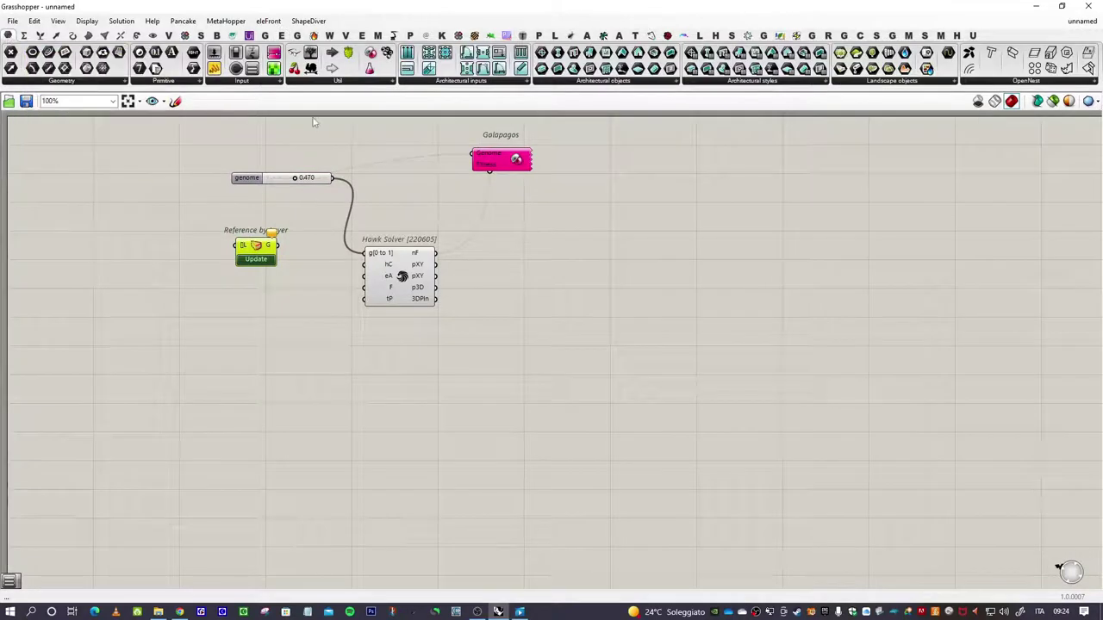
pyautogui.click(243, 82)
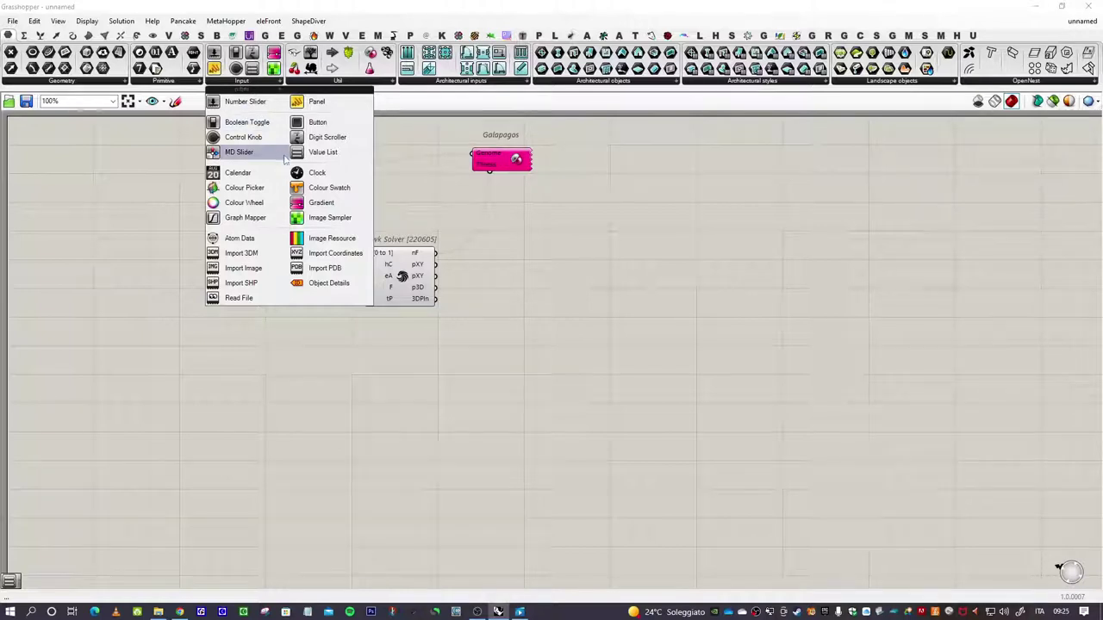
pyautogui.click(323, 151)
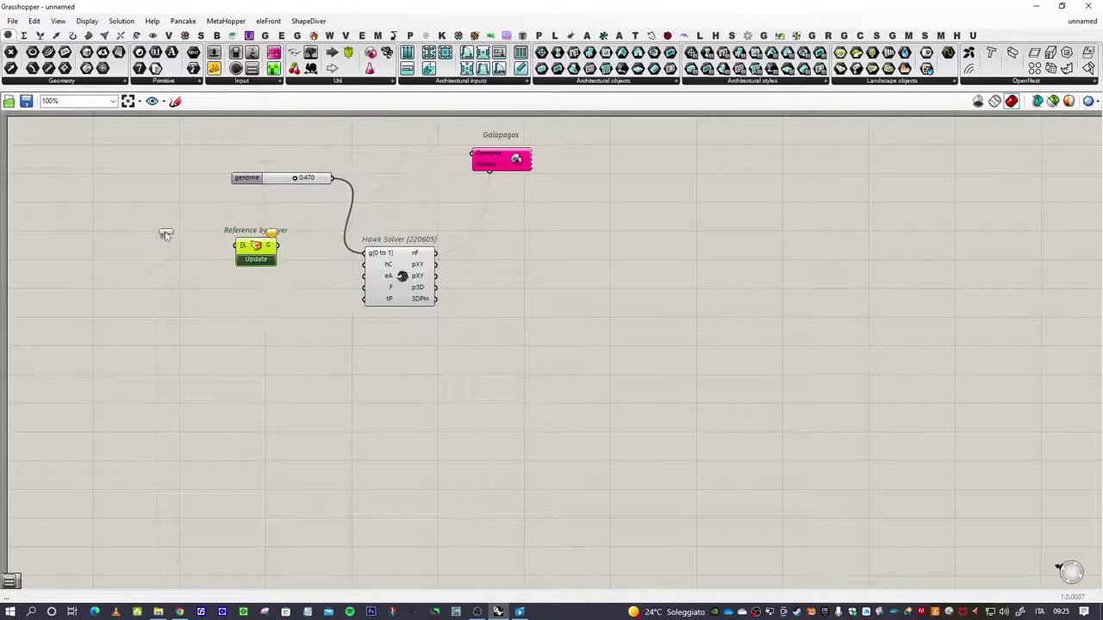
pyautogui.click(165, 233)
pyautogui.moveTo(186, 233); pyautogui.dragTo(233, 252)
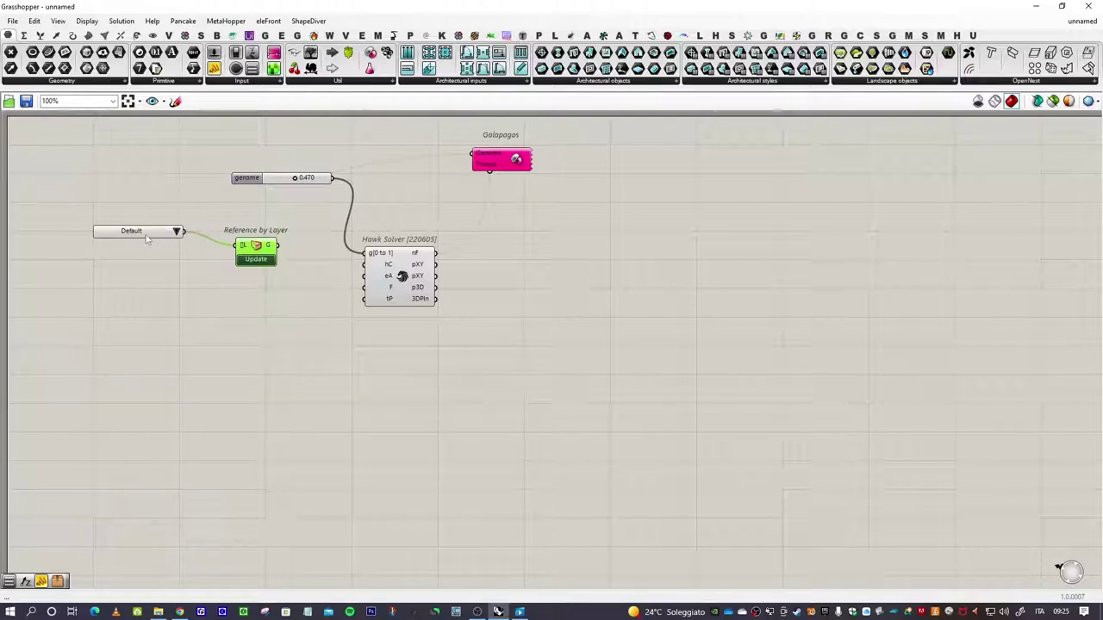
pyautogui.moveTo(151, 240); pyautogui.dragTo(152, 253)
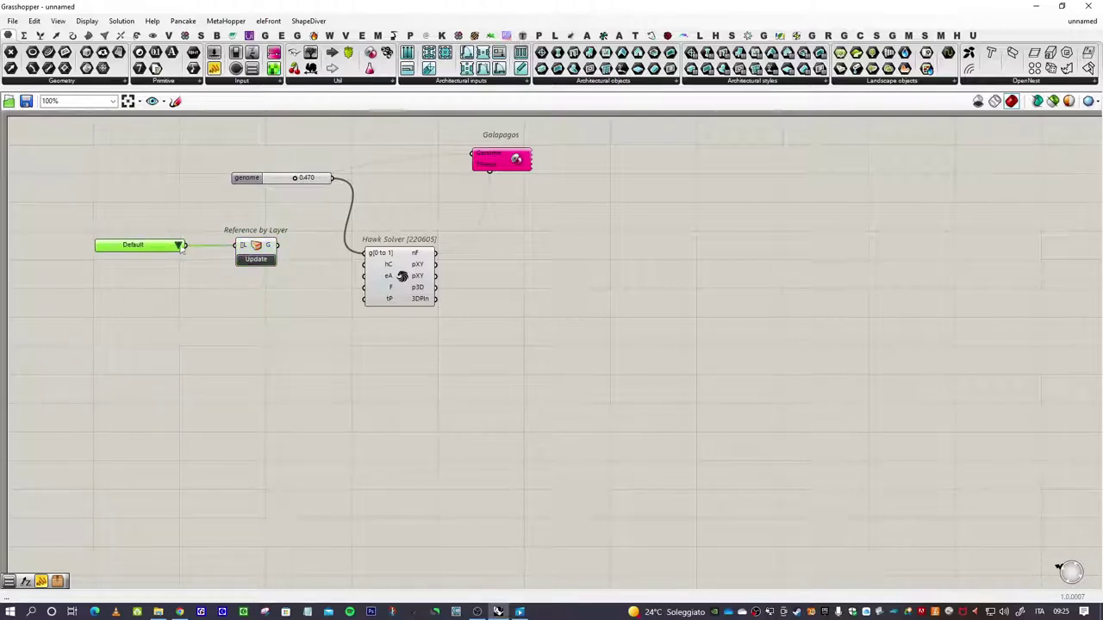
# Choose the Pano_1::crv_H layer in the value list and check the geometry output of Reference by Layer
pyautogui.click(183, 248)
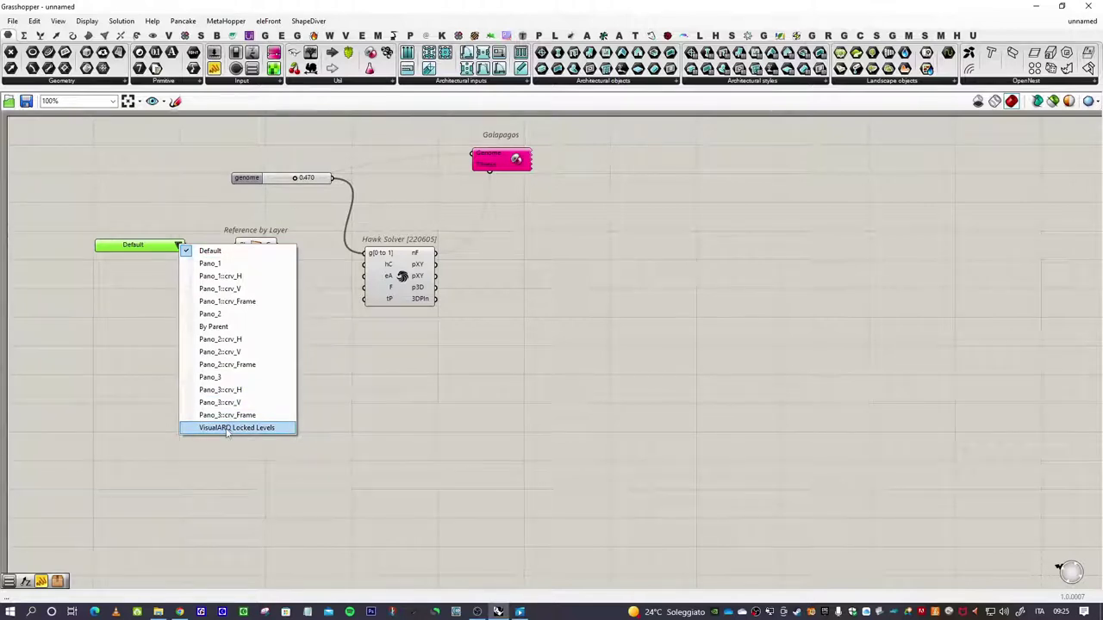
pyautogui.click(362, 354)
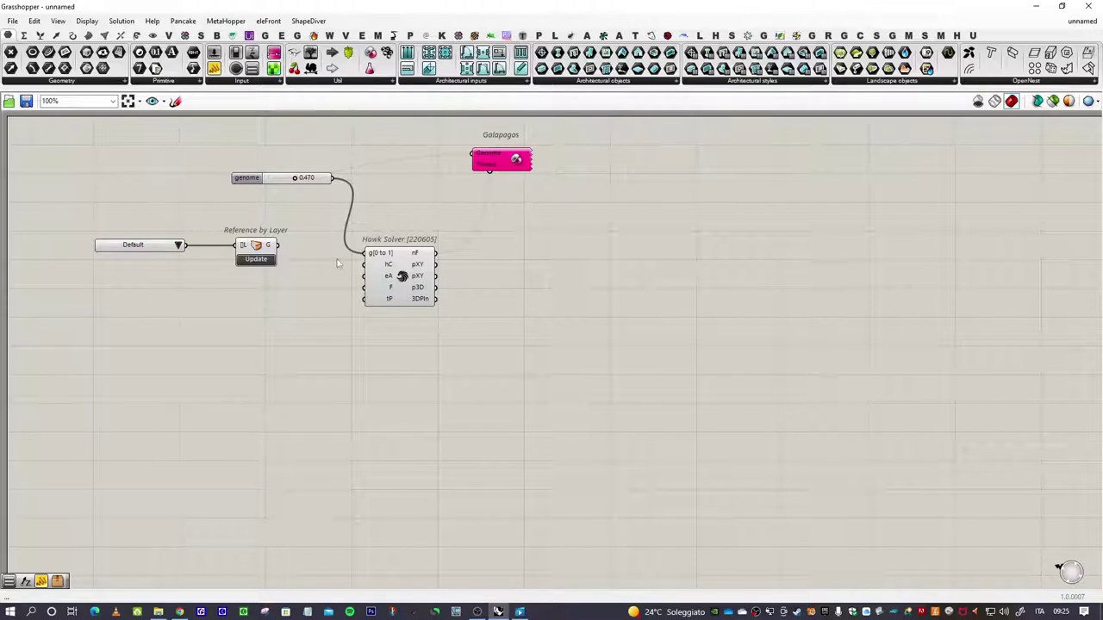
pyautogui.click(179, 246)
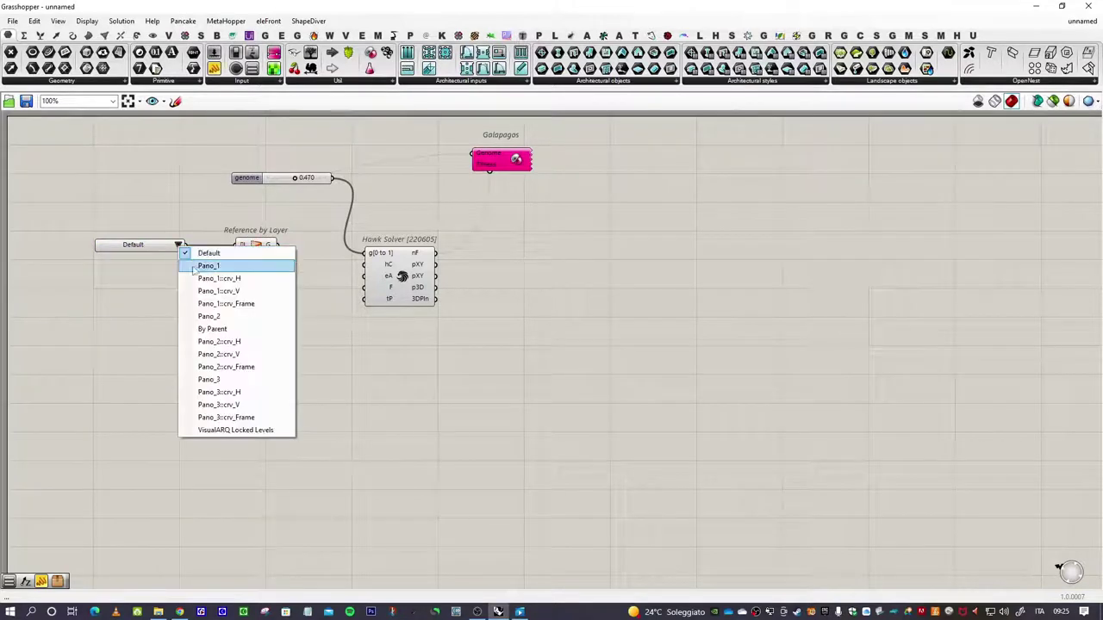
pyautogui.click(241, 278)
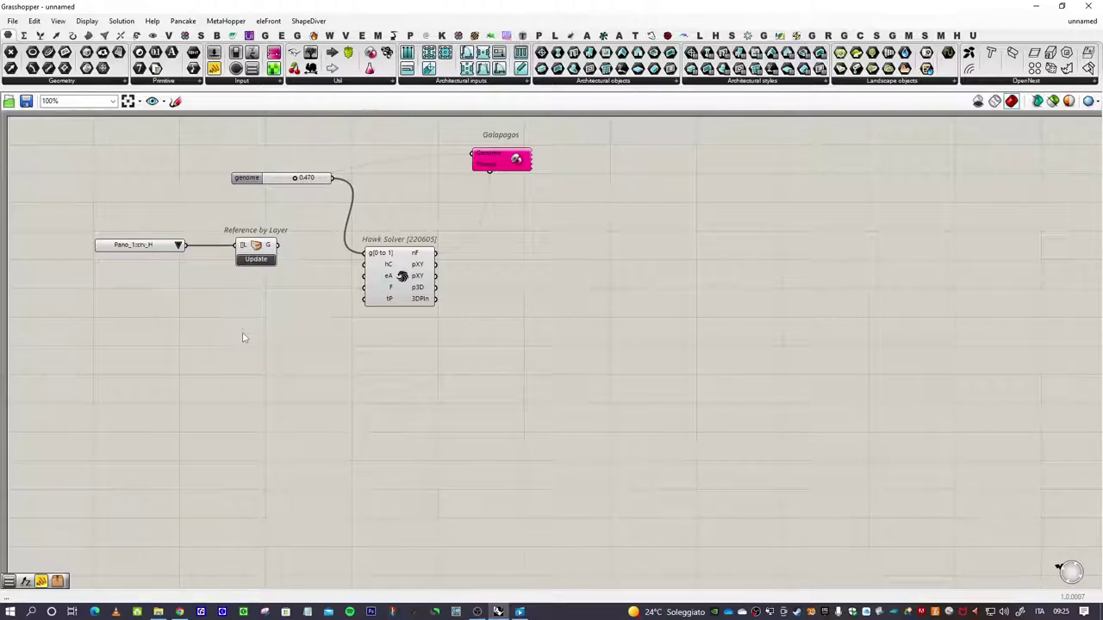
pyautogui.moveTo(268, 247)
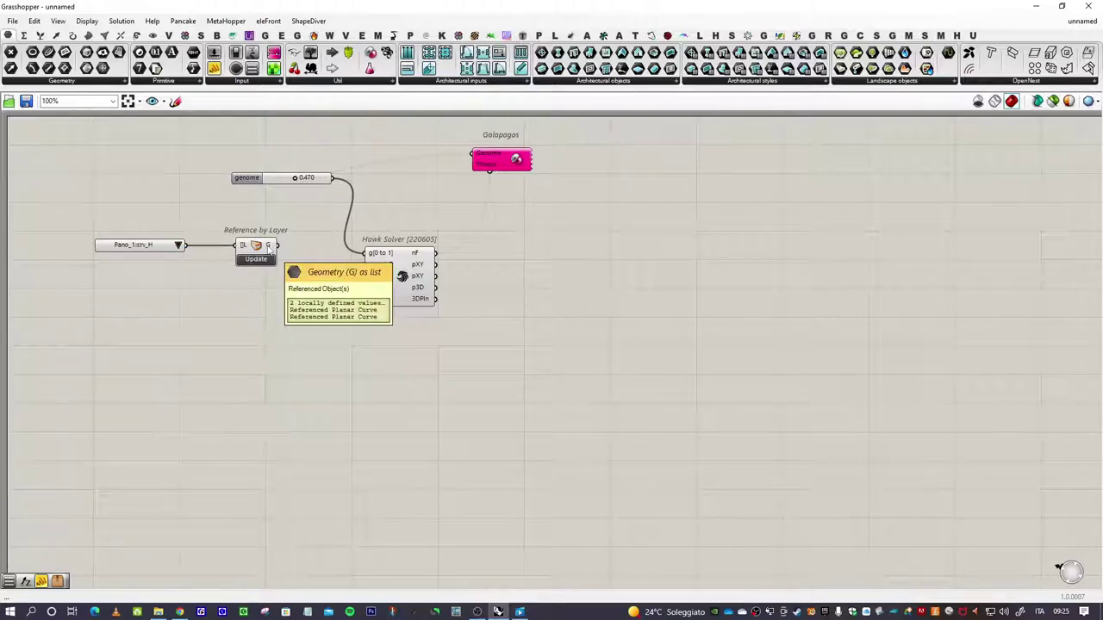
pyautogui.moveTo(263, 249); pyautogui.dragTo(249, 262)
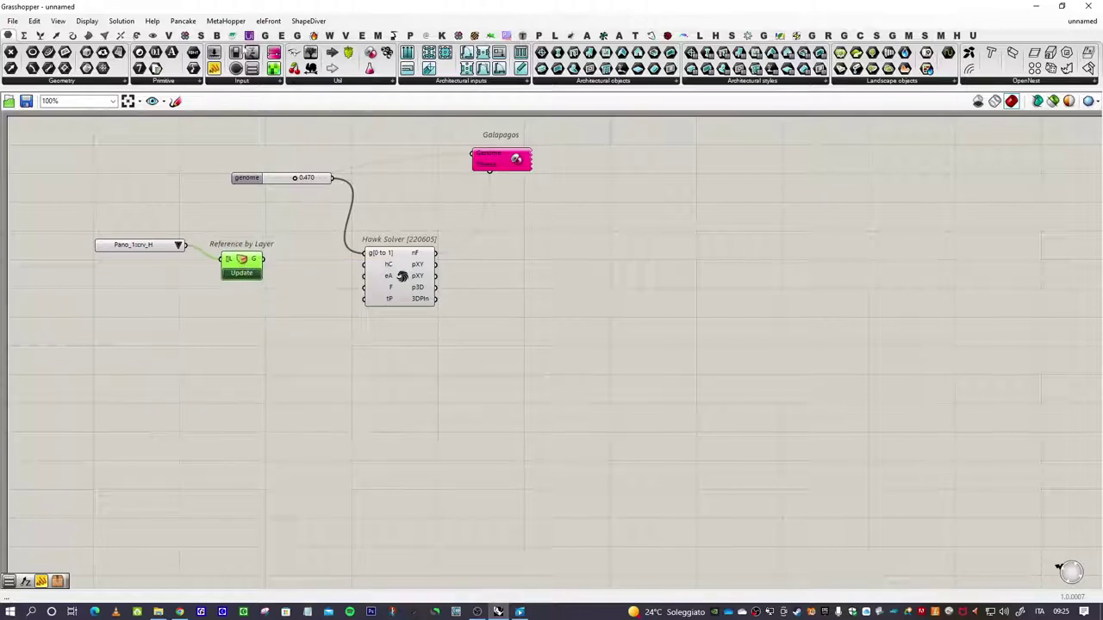
# Add a Get eleFront Attributes component between Reference by Layer and the Hawk Solver
pyautogui.click(282, 35)
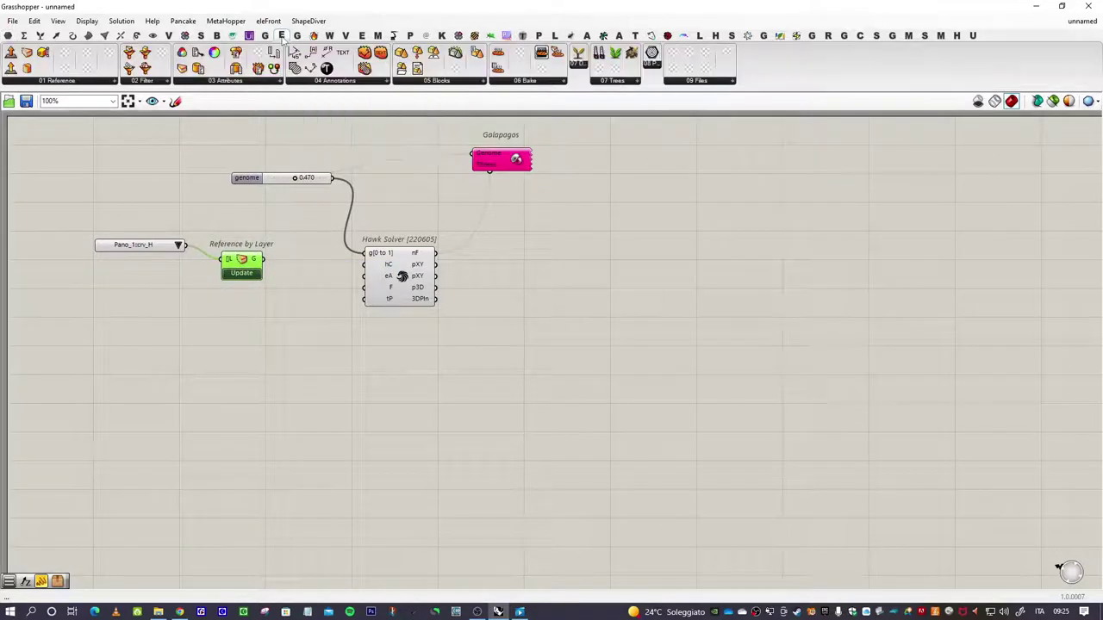
pyautogui.click(222, 82)
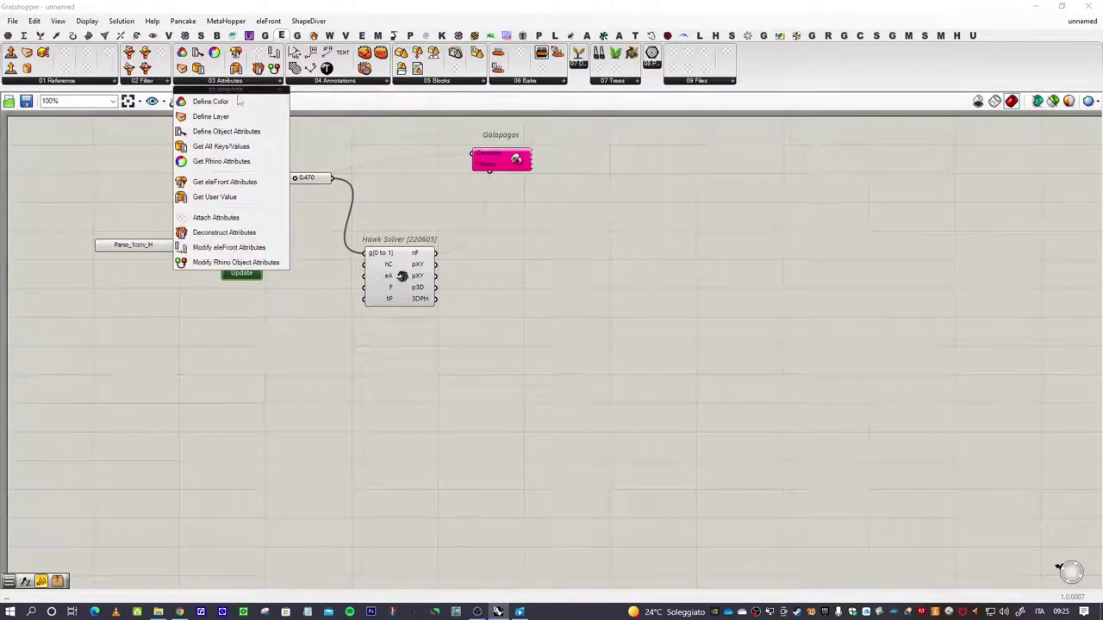
pyautogui.click(246, 182)
pyautogui.click(296, 263)
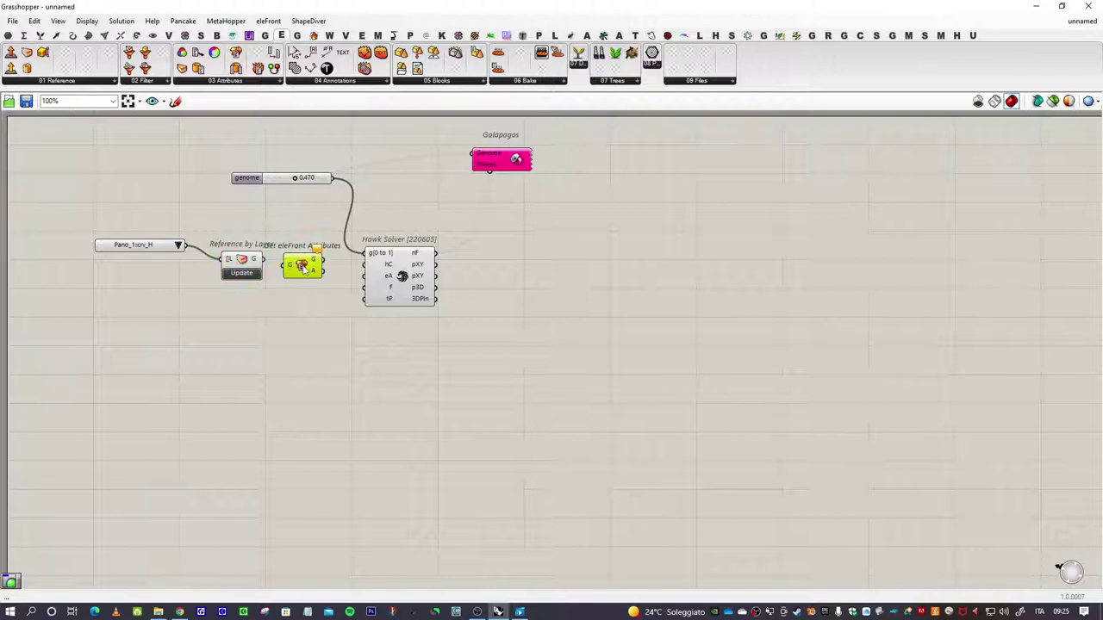
# Connect the referenced geometry to Get eleFront Attributes and wire its G and A outputs to the solver's hC and eA inputs
pyautogui.scroll(3, 296, 263)
pyautogui.moveTo(297, 263); pyautogui.dragTo(305, 228)
pyautogui.moveTo(239, 255); pyautogui.dragTo(402, 263)
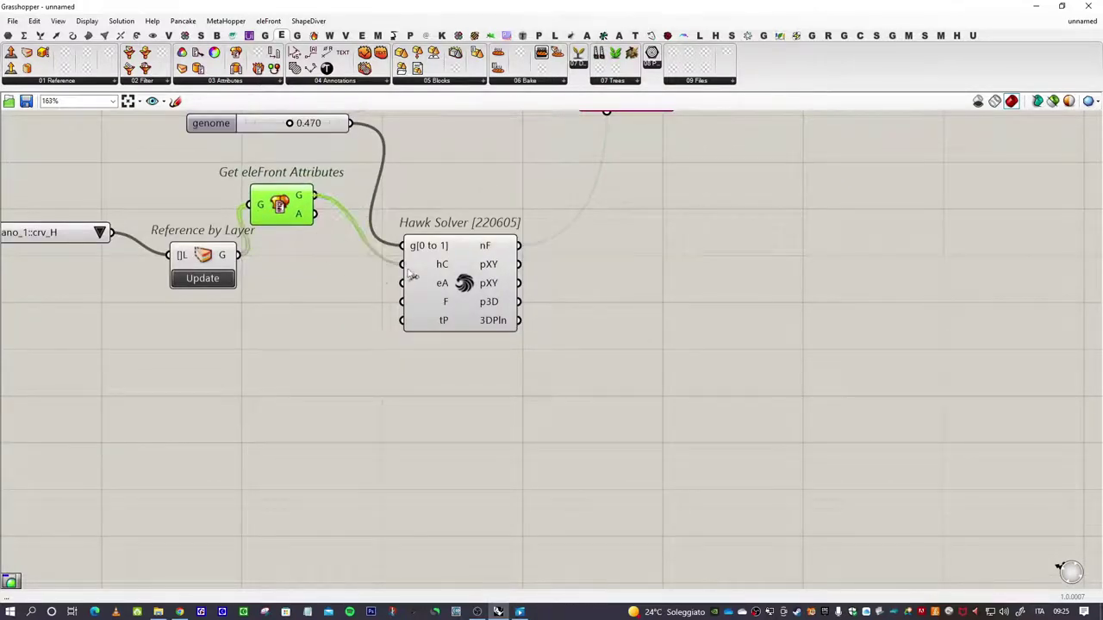
pyautogui.moveTo(316, 214); pyautogui.dragTo(534, 267)
pyautogui.moveTo(287, 204); pyautogui.dragTo(342, 257)
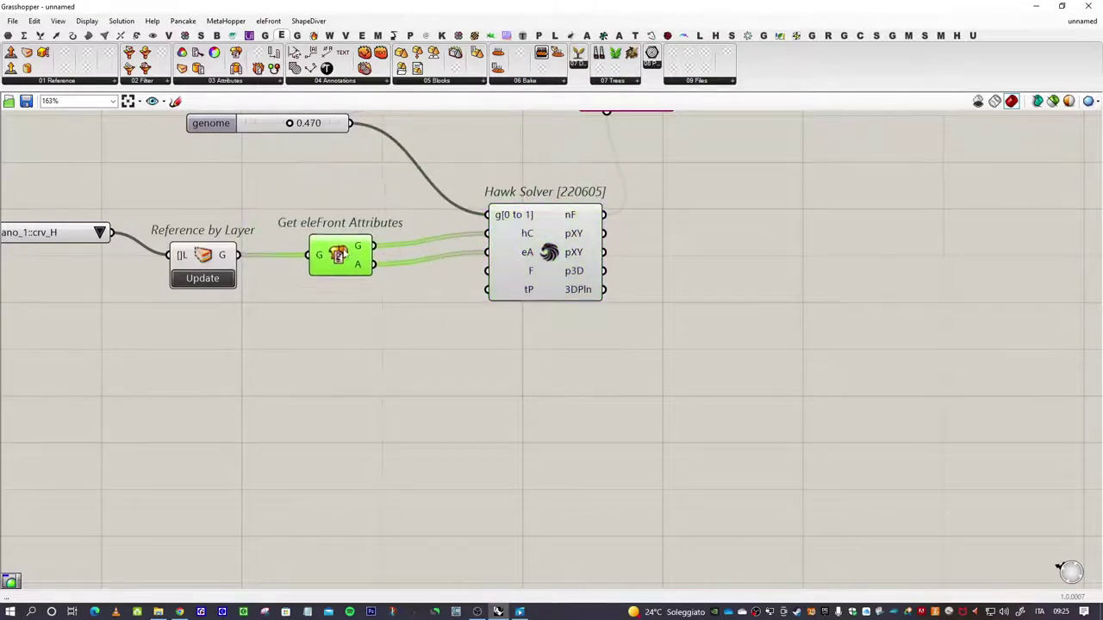
# Align the Hawk Solver and the layer list with their wires, and check the description of the solver's F input
pyautogui.moveTo(562, 278); pyautogui.dragTo(581, 290)
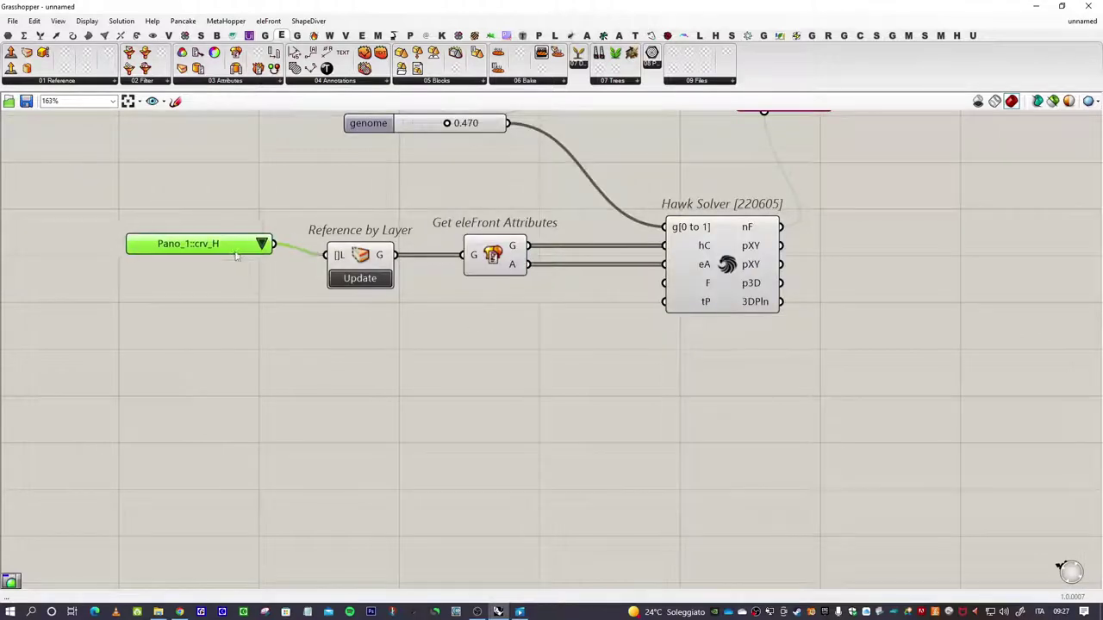
pyautogui.moveTo(202, 244); pyautogui.dragTo(210, 253)
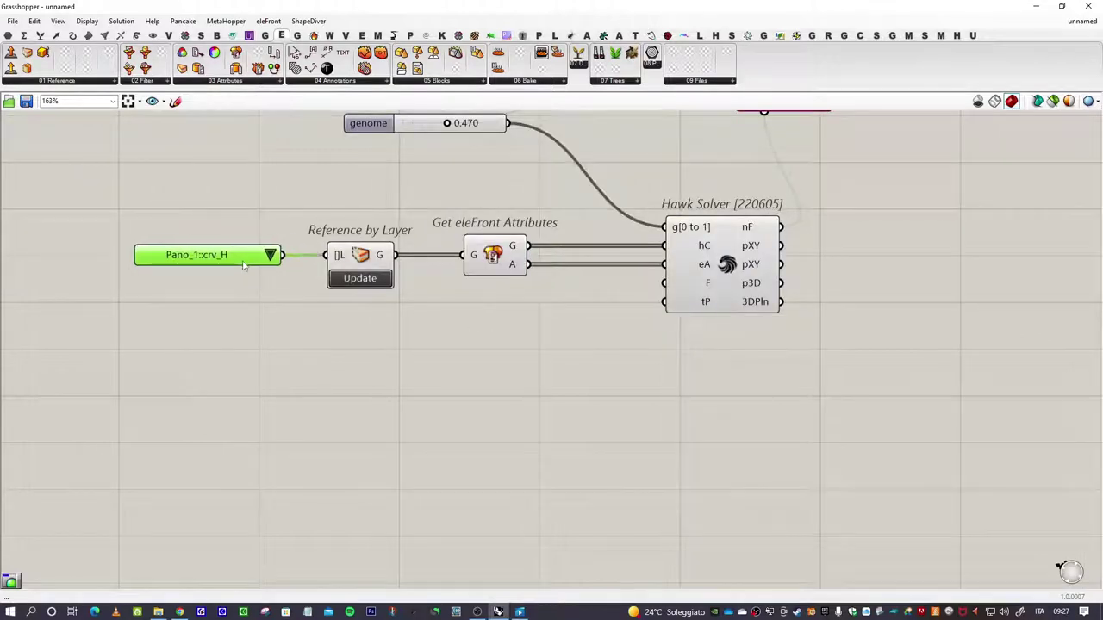
pyautogui.click(727, 280)
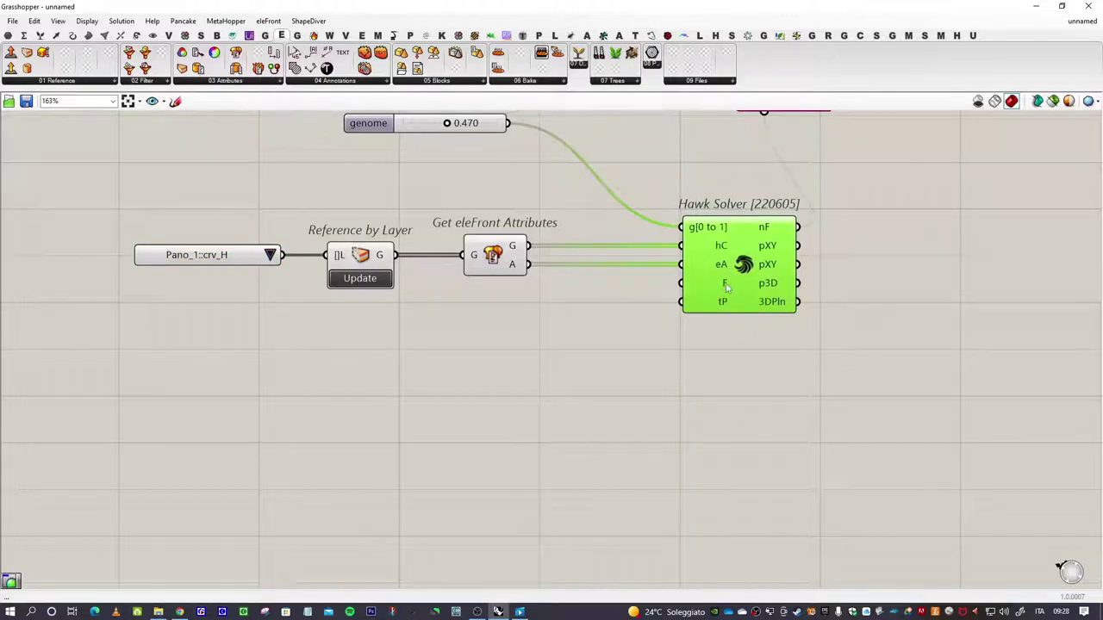
pyautogui.moveTo(726, 287)
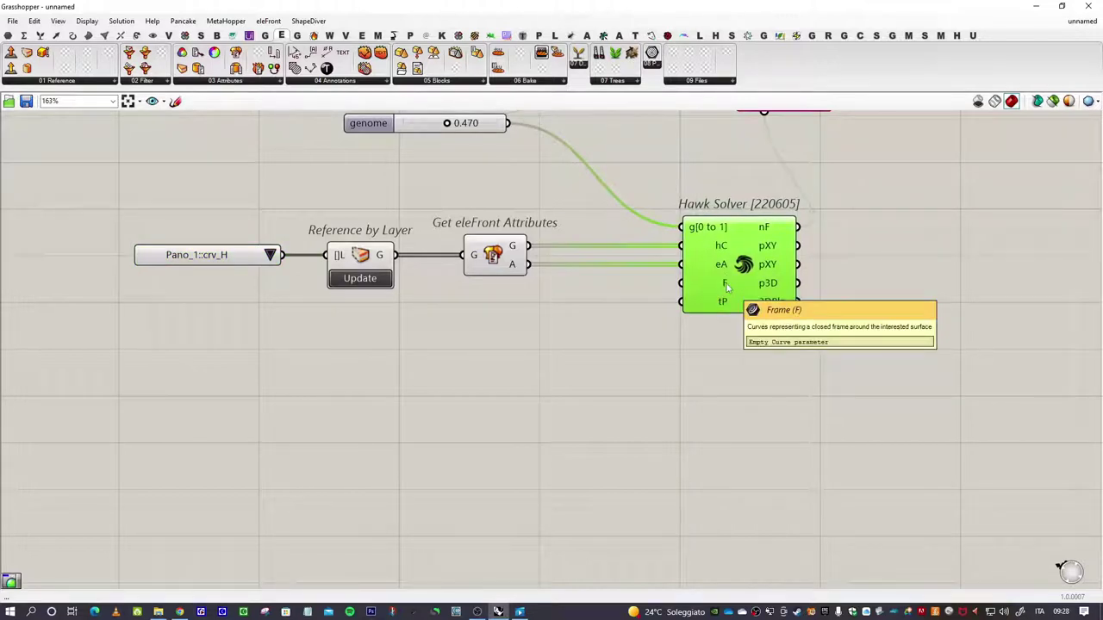
# Switch to Rhino, clear the curve selection and make crv_Frame under Pano_1 the current layer
pyautogui.click(1038, 7)
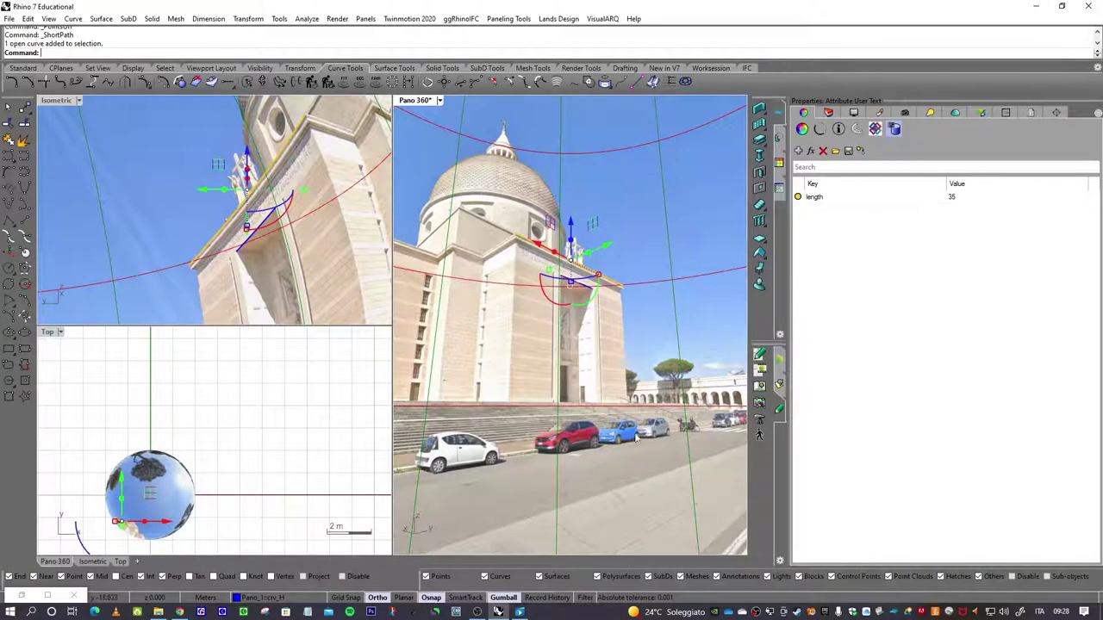
pyautogui.click(640, 238)
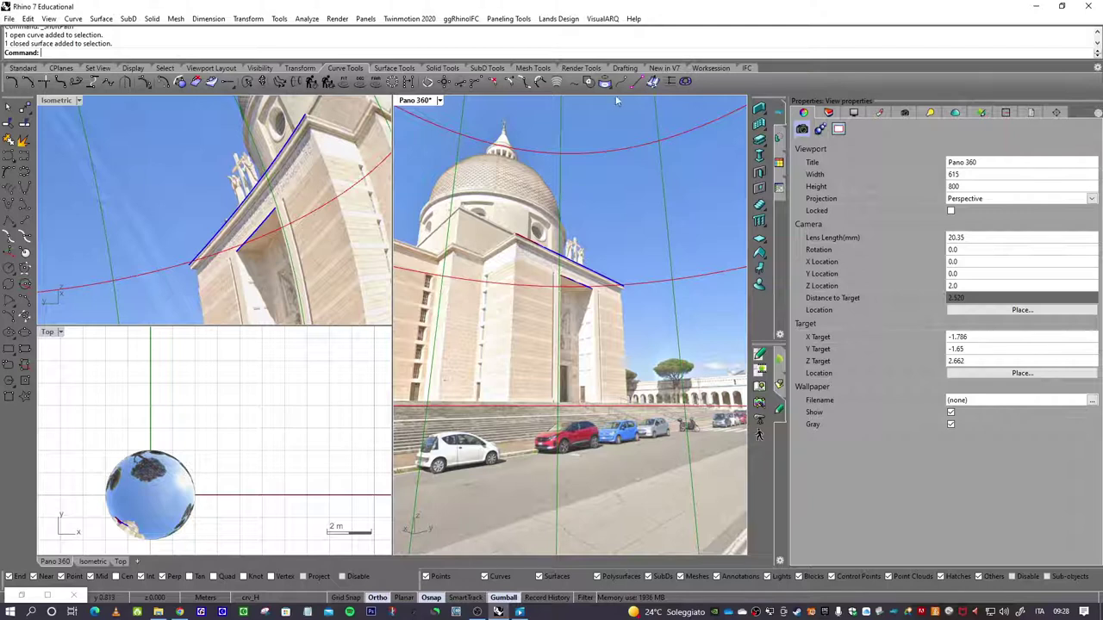
pyautogui.click(828, 113)
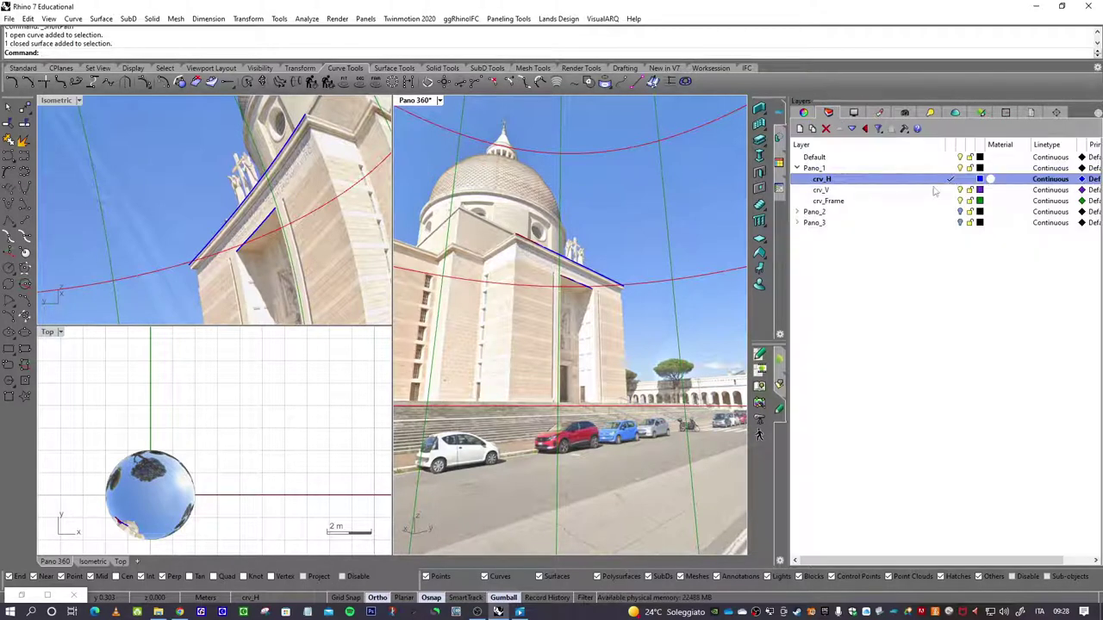
pyautogui.click(953, 203)
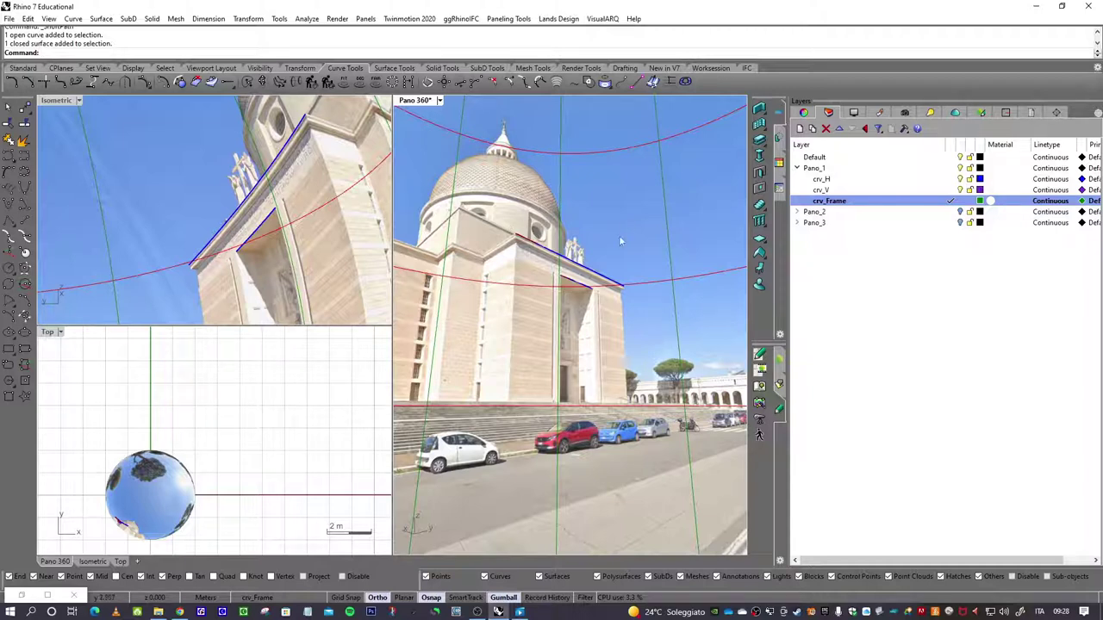
# Draw two upright ShortPath curves on the panorama sphere, one on each side of the church front, from above the roof down to the steps
pyautogui.click(610, 87)
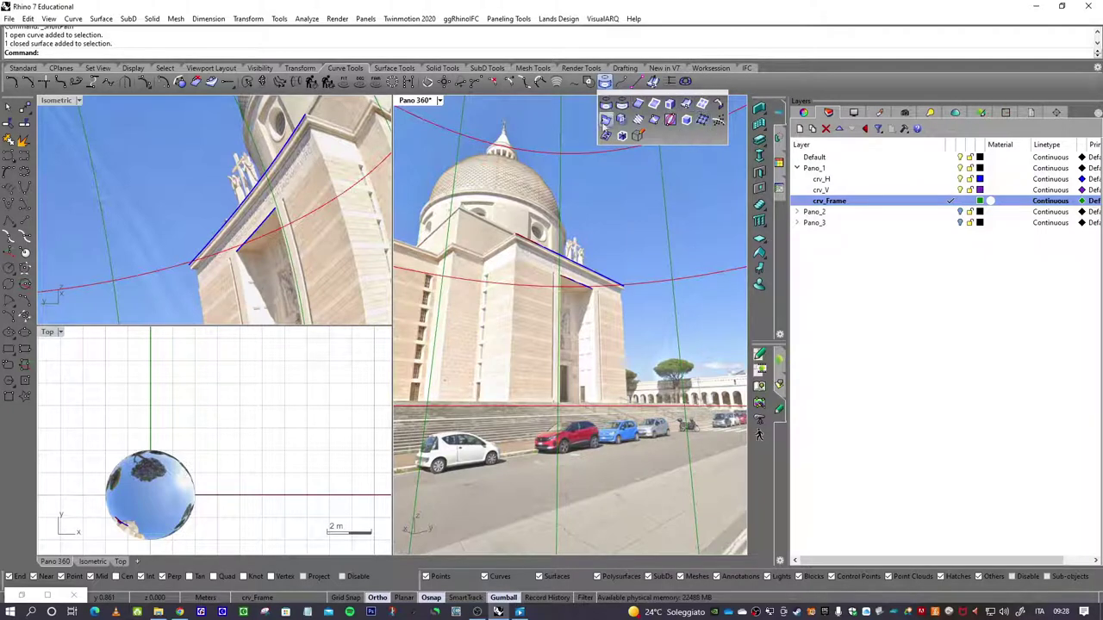
pyautogui.click(671, 120)
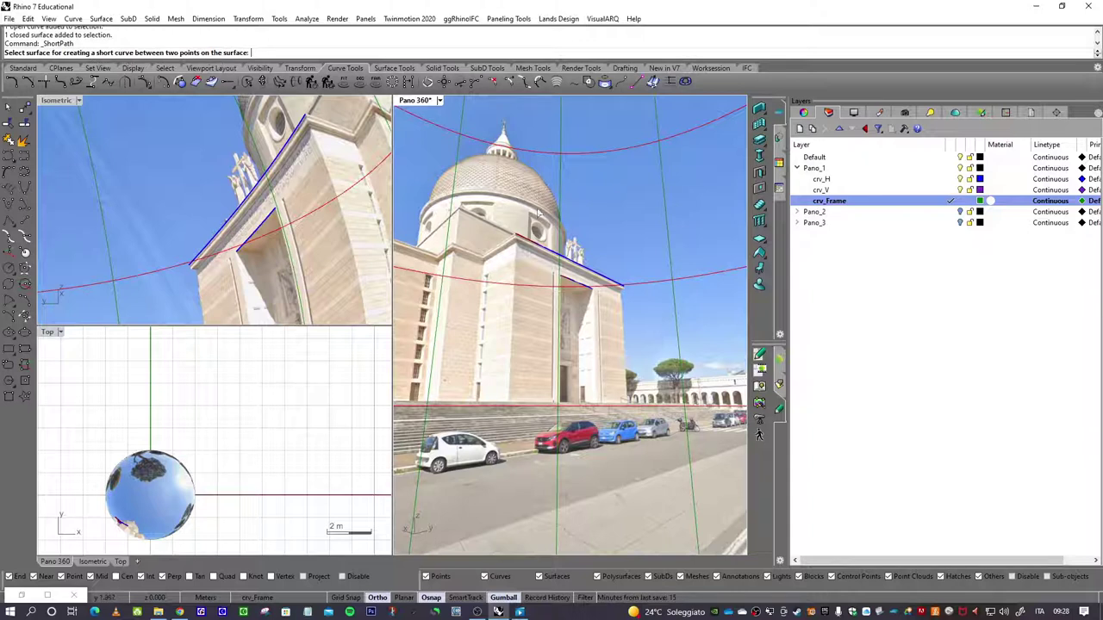
pyautogui.click(610, 178)
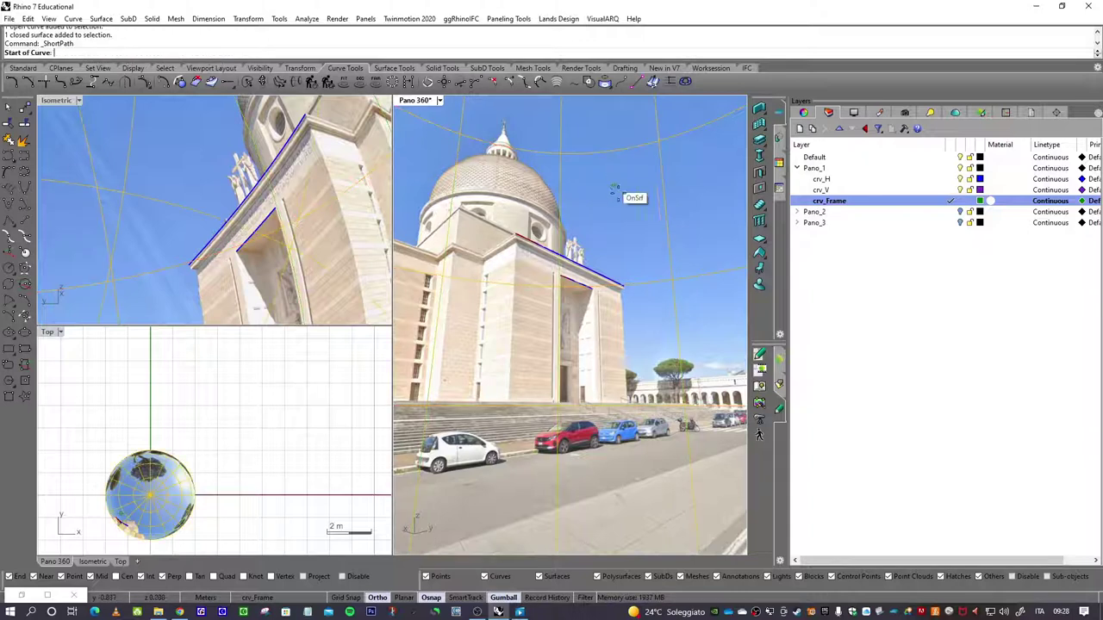
pyautogui.click(499, 200)
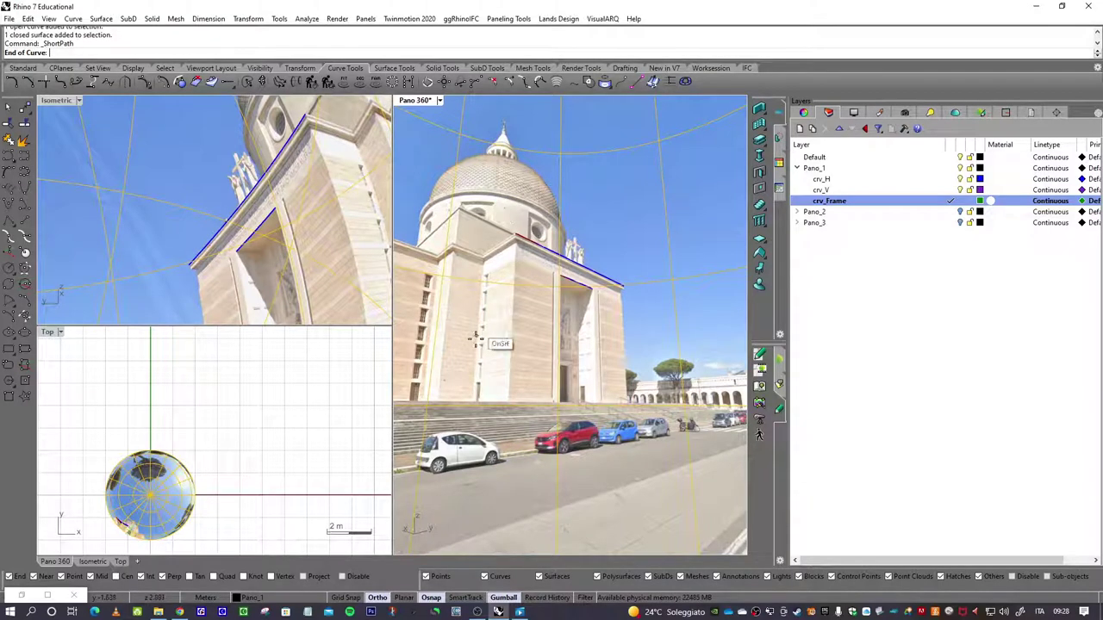
pyautogui.click(479, 406)
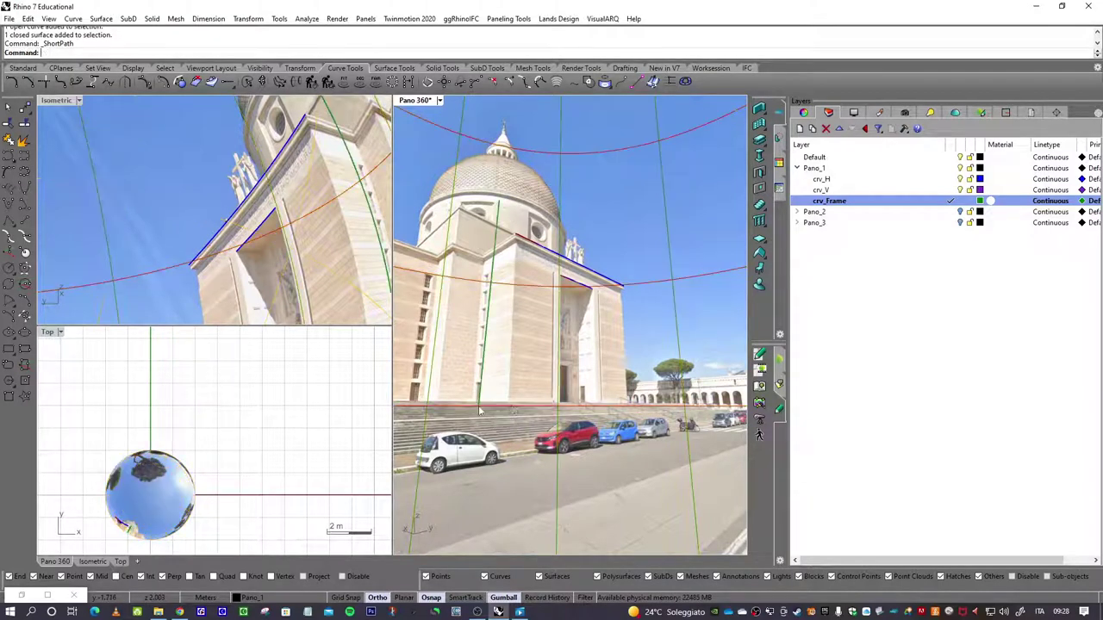
pyautogui.press('Return')
pyautogui.click(642, 237)
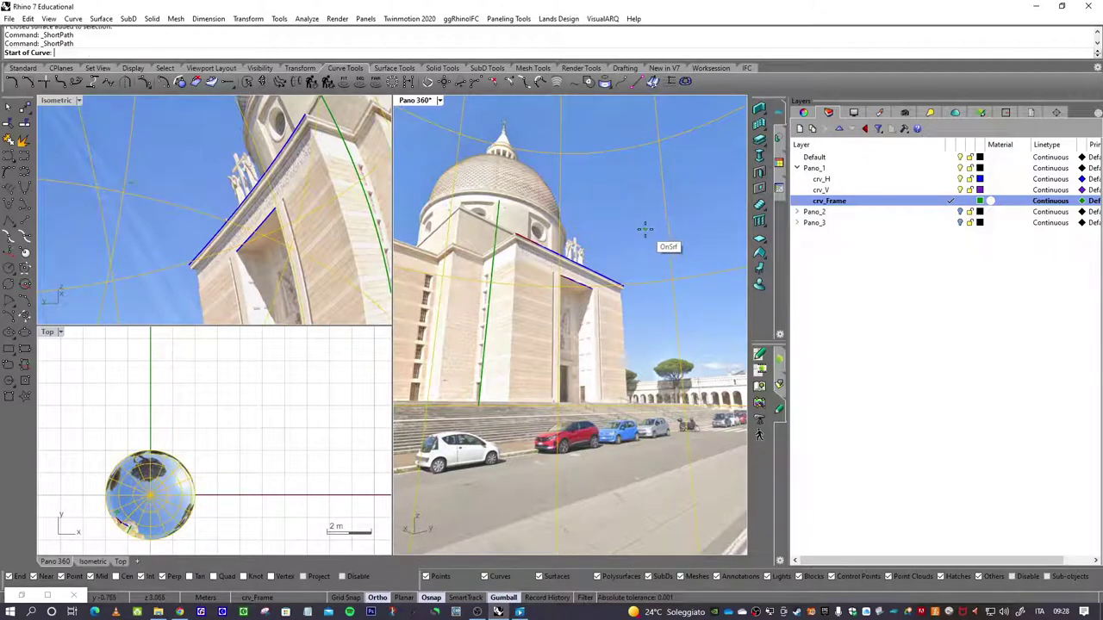
pyautogui.click(498, 226)
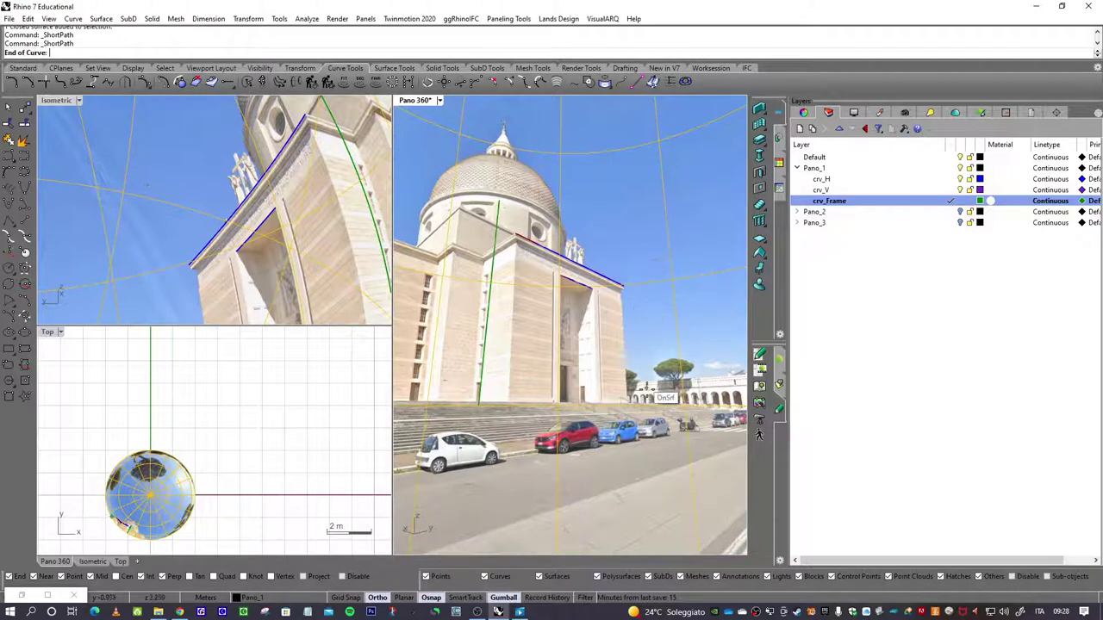
pyautogui.click(666, 434)
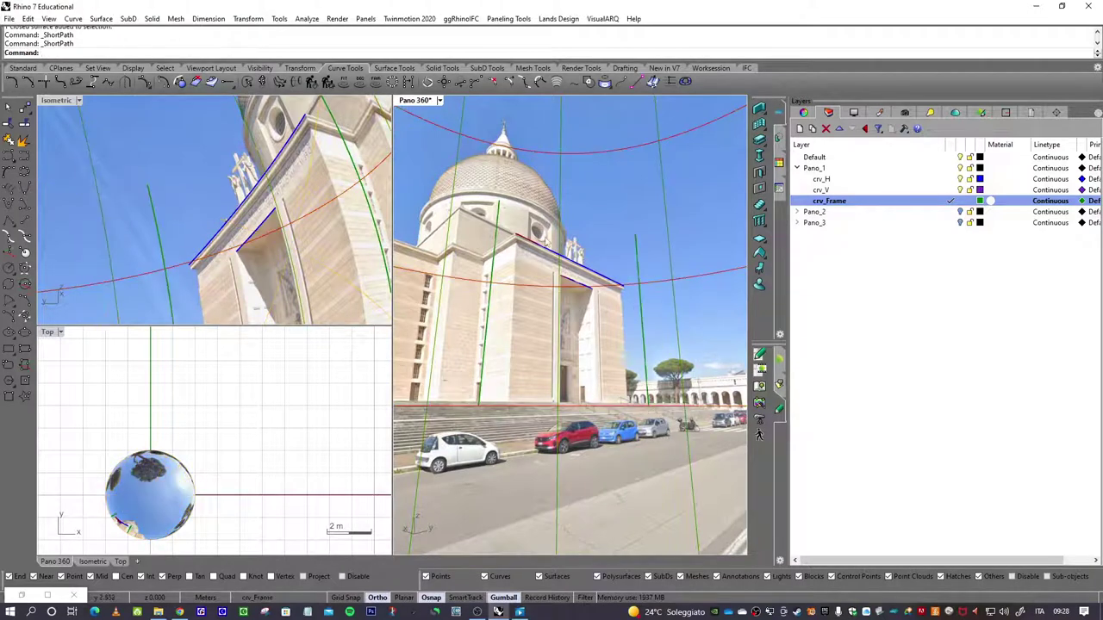
# Close the frame around the church front with ShortPath curves joining the upper ends and the lower ends of the upright curves
pyautogui.press('Return')
pyautogui.click(517, 204)
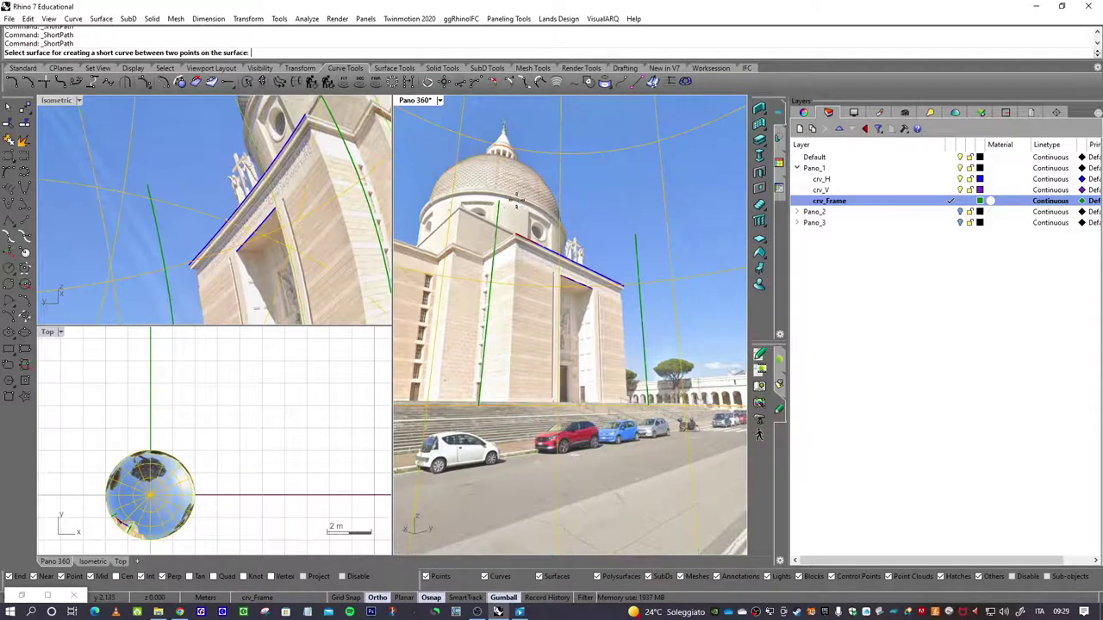
pyautogui.click(533, 217)
pyautogui.click(638, 236)
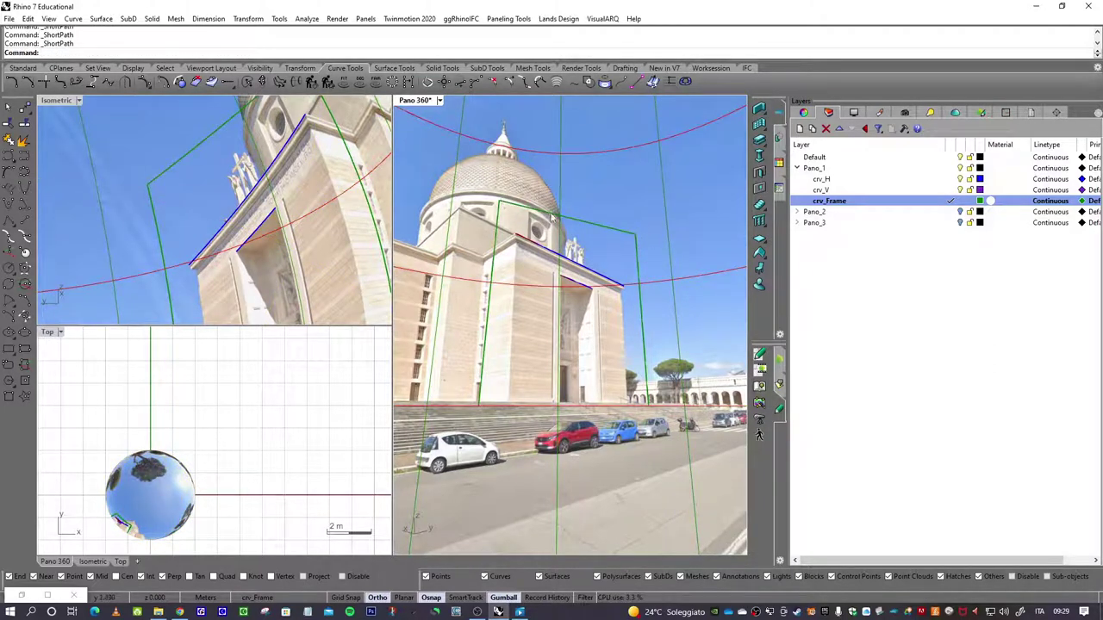
pyautogui.press('Return')
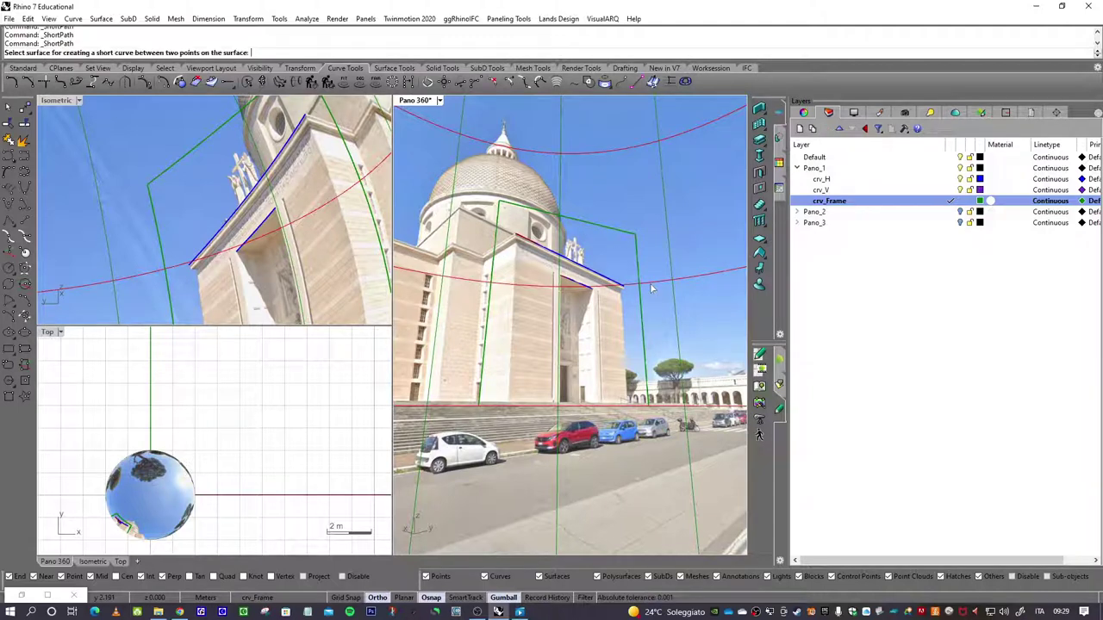
pyautogui.click(482, 408)
pyautogui.click(480, 406)
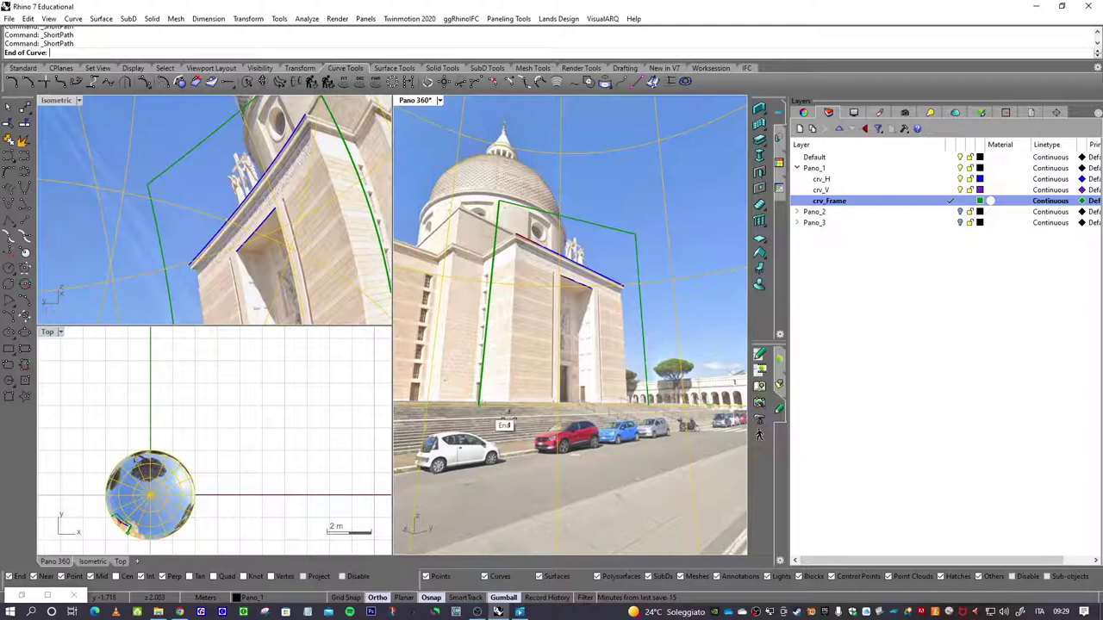
pyautogui.click(644, 408)
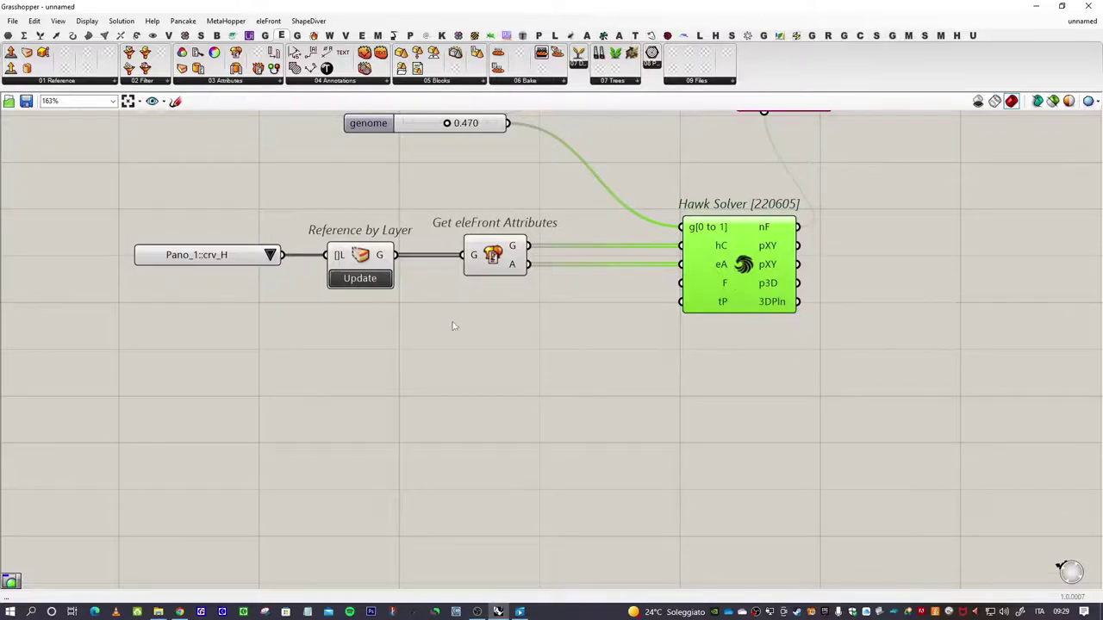
# In Grasshopper, duplicate the layer list with its Reference by Layer component below the originals and set the copy to Pano_1::crv_Frame
pyautogui.moveTo(404, 337); pyautogui.dragTo(204, 186)
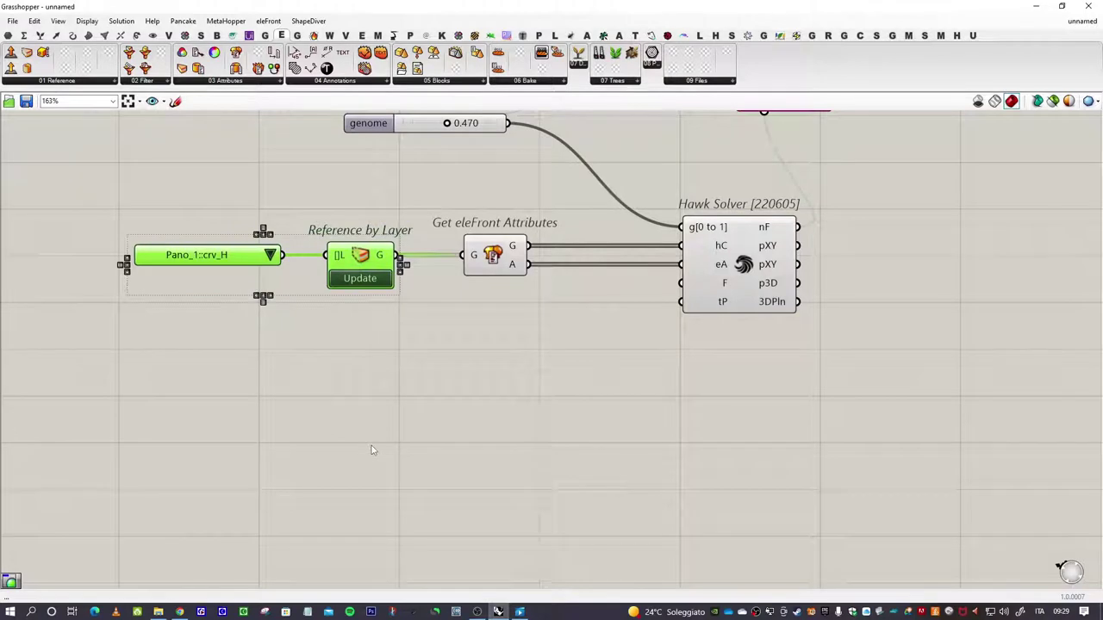
pyautogui.hotkey('ctrl', 'c')
pyautogui.hotkey('ctrl', 'v')
pyautogui.moveTo(368, 264); pyautogui.dragTo(489, 344)
pyautogui.click(577, 372)
pyautogui.click(396, 343)
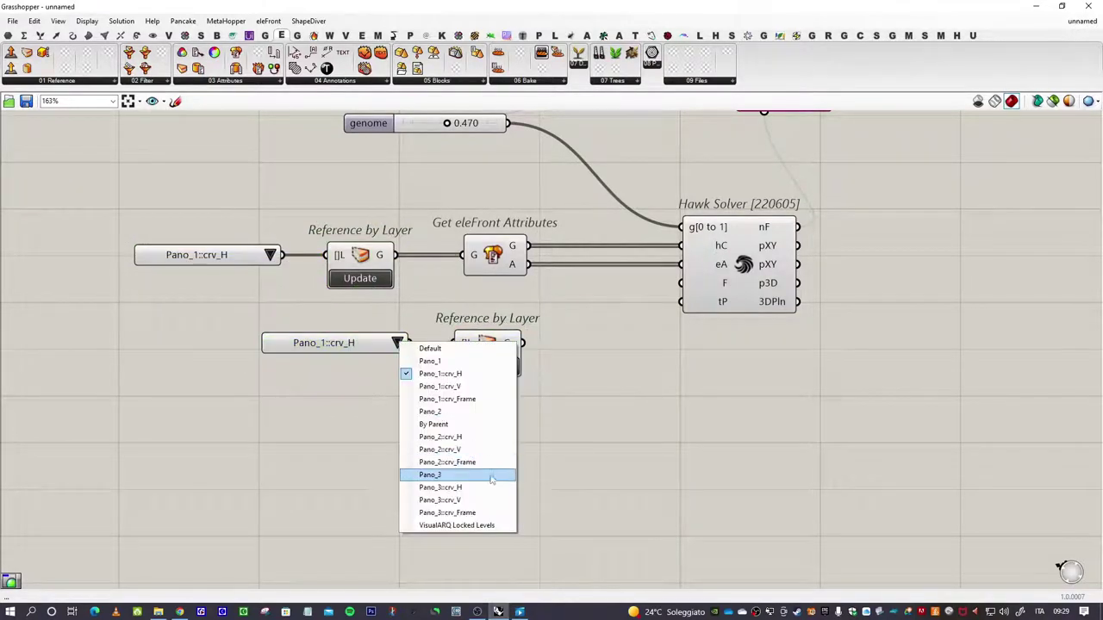
pyautogui.click(442, 399)
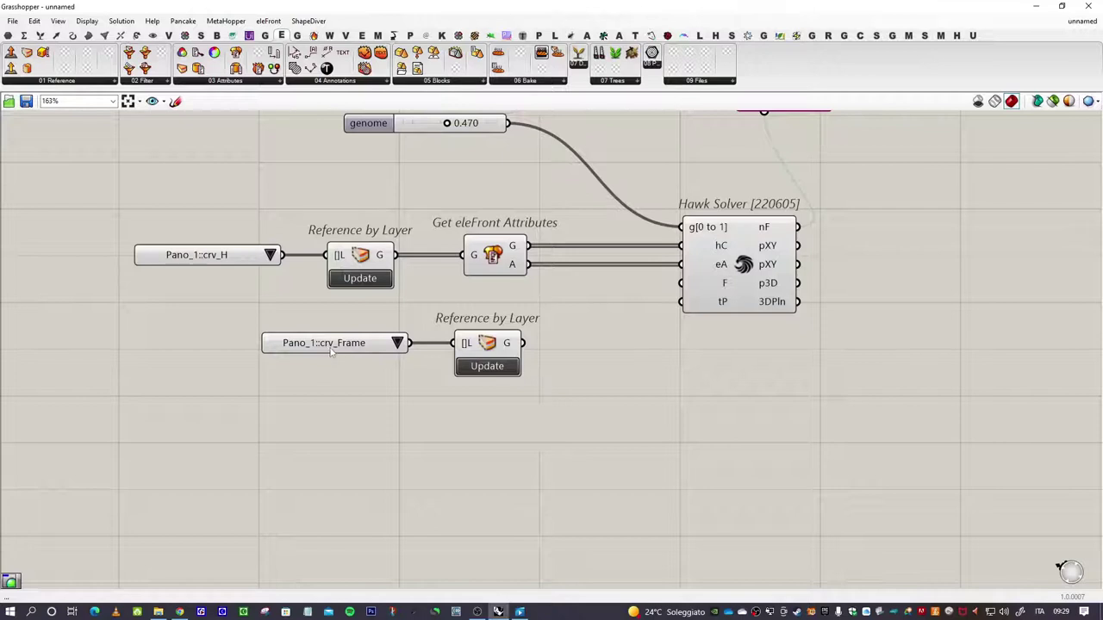
# Connect the referenced frame curves to the Hawk Solver's F input and check the description of the tP input
pyautogui.moveTo(524, 344); pyautogui.dragTo(681, 283)
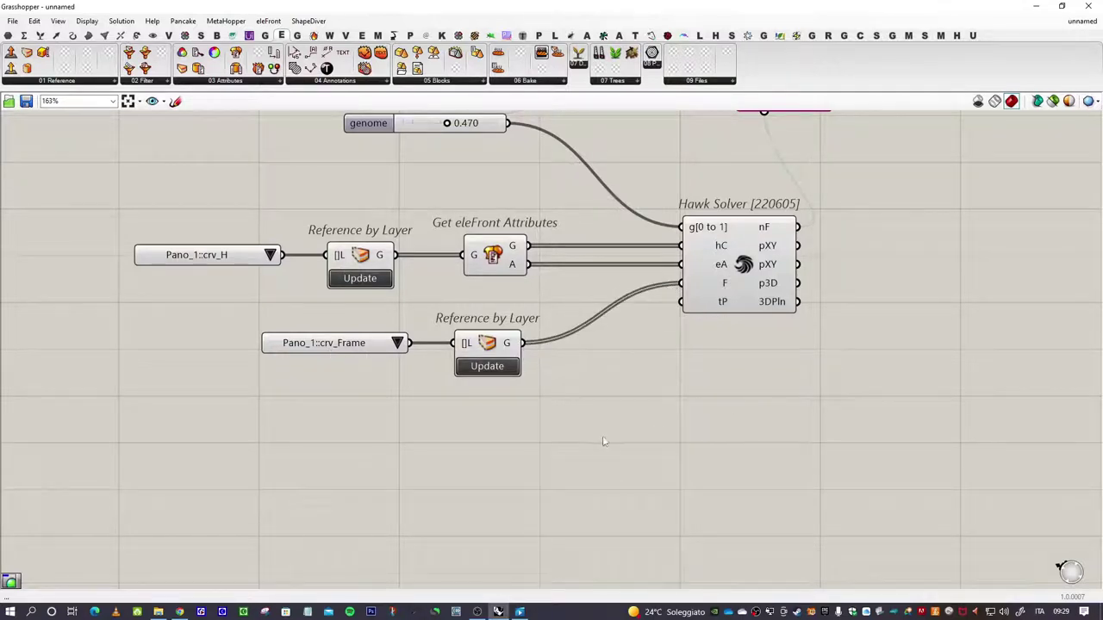
pyautogui.moveTo(503, 438); pyautogui.dragTo(296, 313)
pyautogui.click(776, 365)
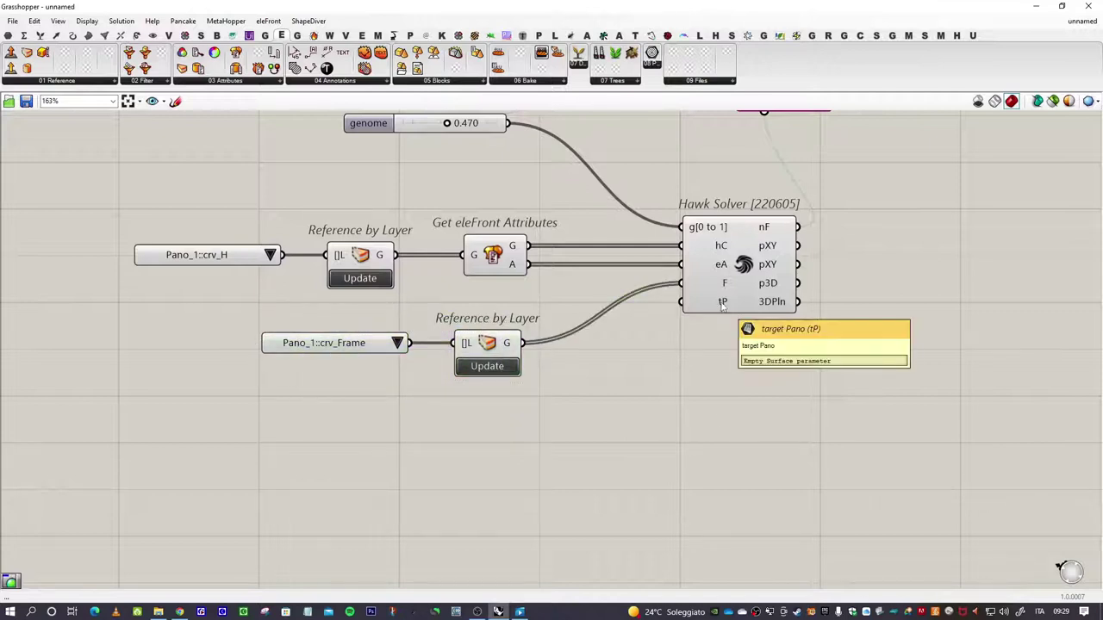
# Duplicate the frame layer list and its Reference by Layer, set the copy to Pano_1 and connect it to the solver's tP input
pyautogui.moveTo(522, 438); pyautogui.dragTo(317, 321)
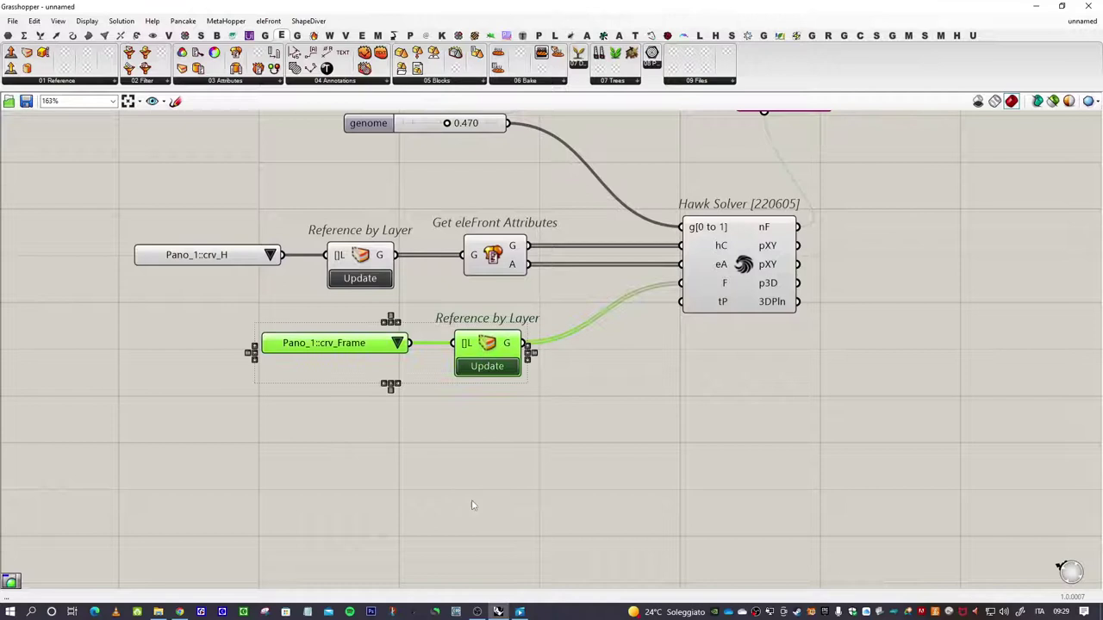
pyautogui.hotkey('ctrl', 'v')
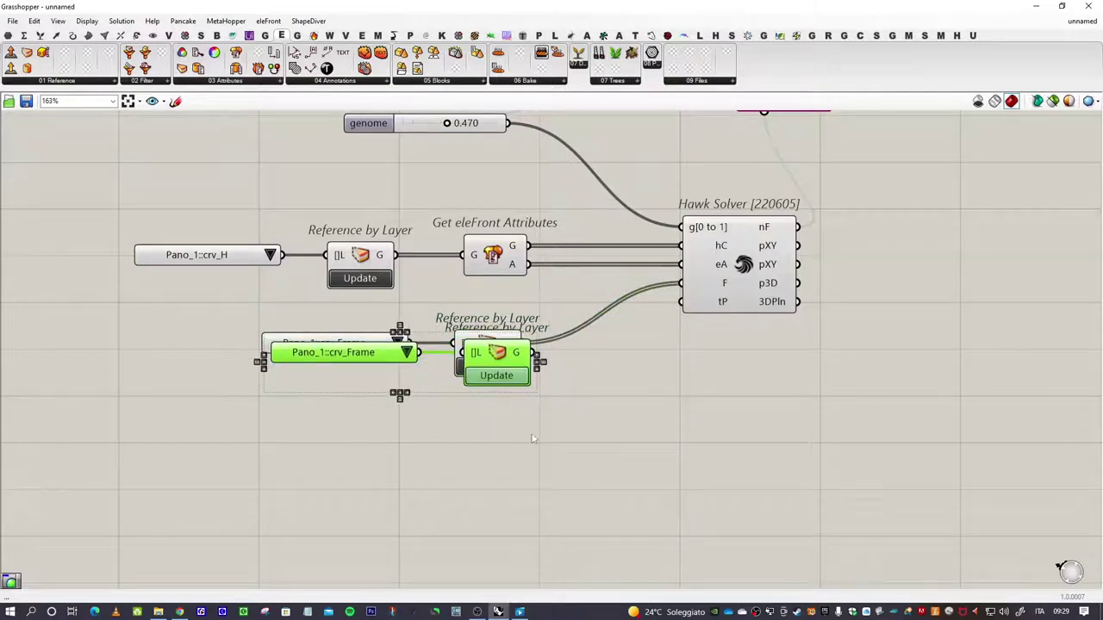
pyautogui.moveTo(432, 356); pyautogui.dragTo(498, 433)
pyautogui.click(498, 433)
pyautogui.click(472, 428)
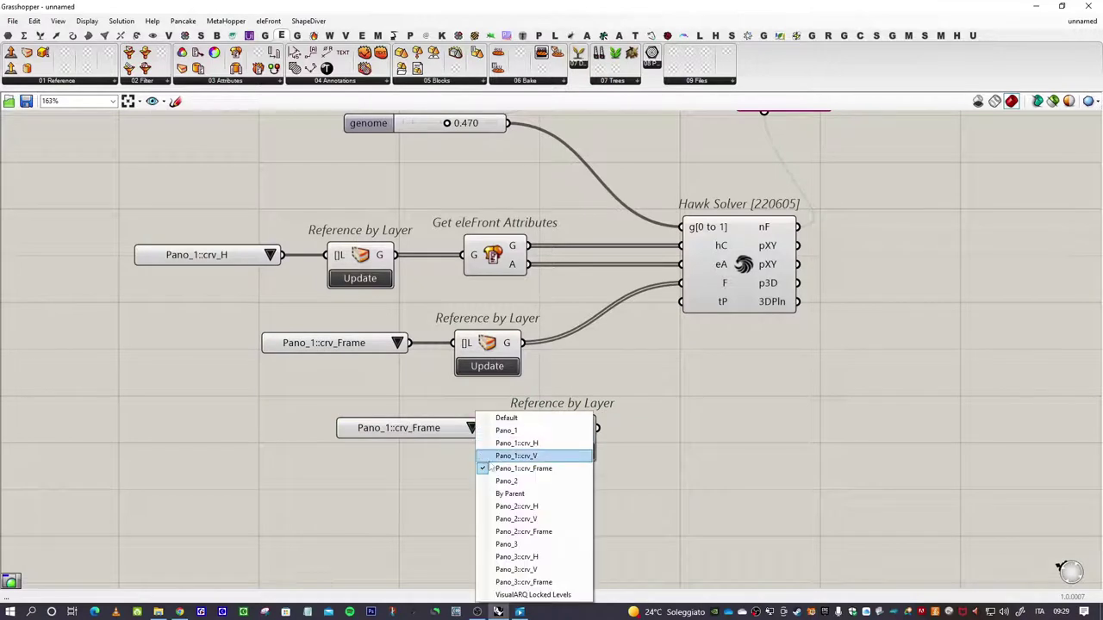
pyautogui.click(504, 429)
pyautogui.moveTo(598, 429); pyautogui.dragTo(681, 302)
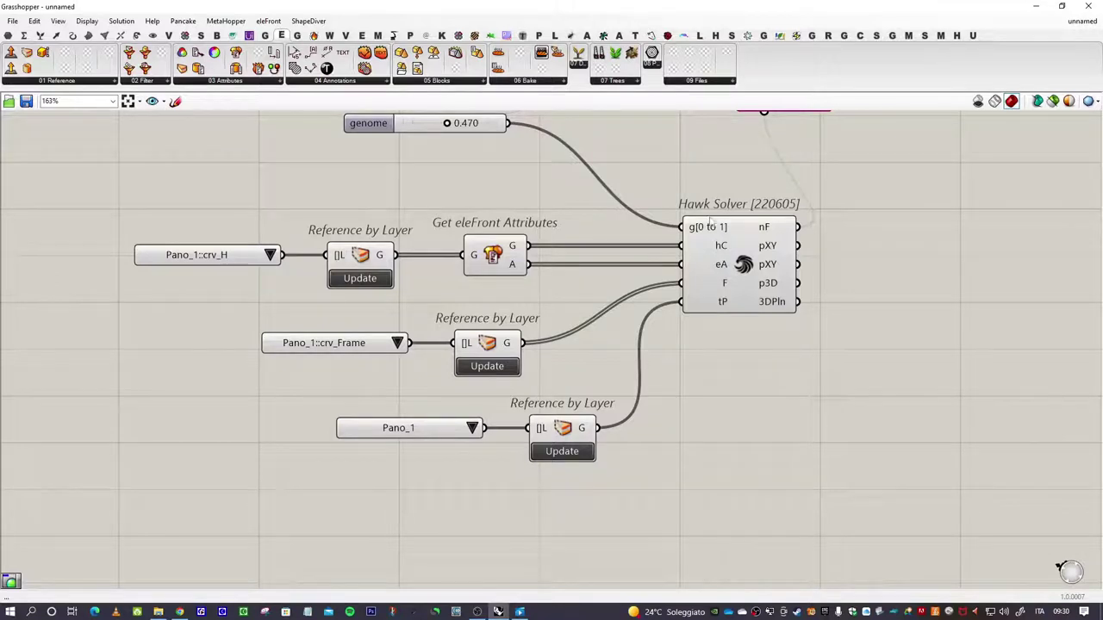
# Move the Hawk Solver slightly closer to the components that feed it
pyautogui.moveTo(820, 334); pyautogui.dragTo(711, 366, button='right')
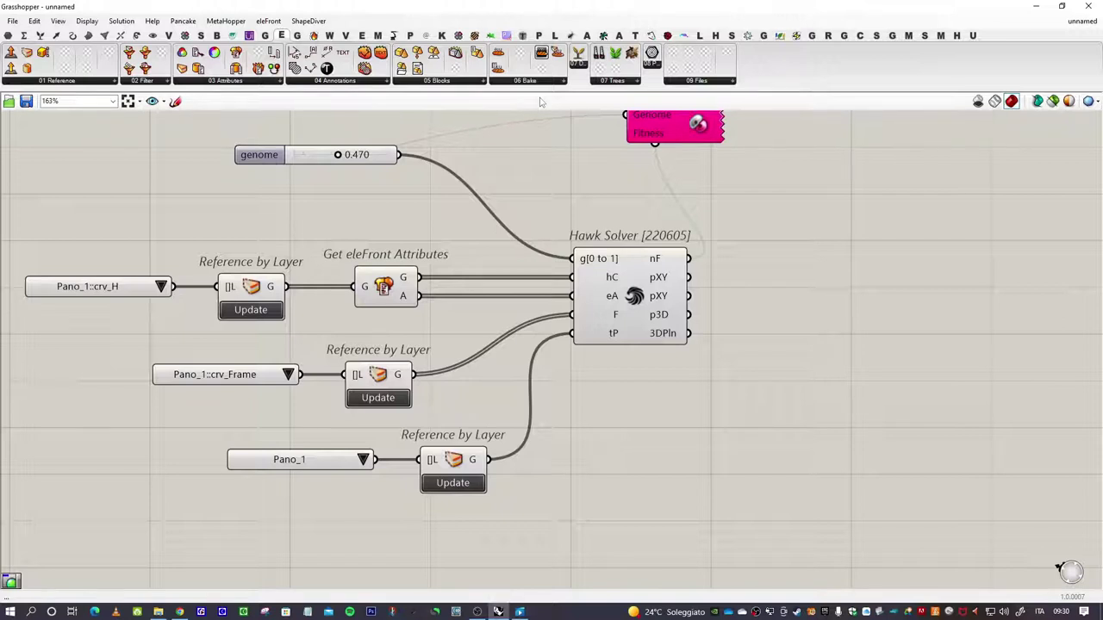
pyautogui.moveTo(633, 317); pyautogui.dragTo(601, 312)
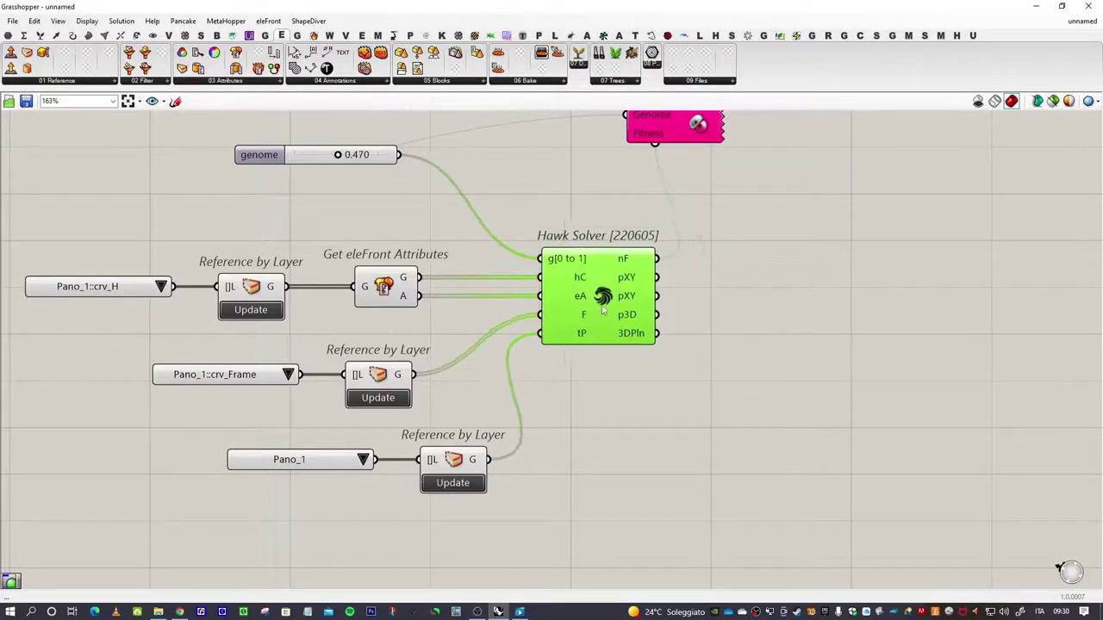
pyautogui.click(569, 374)
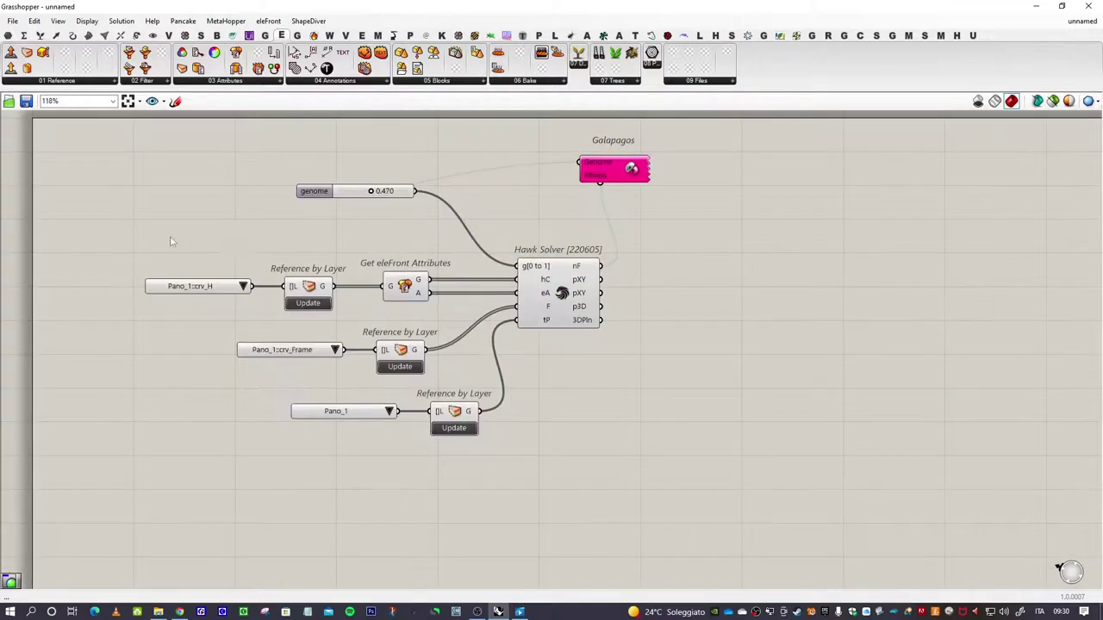
# Turn off the preview of the Hawk Solver and all the layer reference and attribute components feeding it
pyautogui.moveTo(109, 239); pyautogui.dragTo(648, 514)
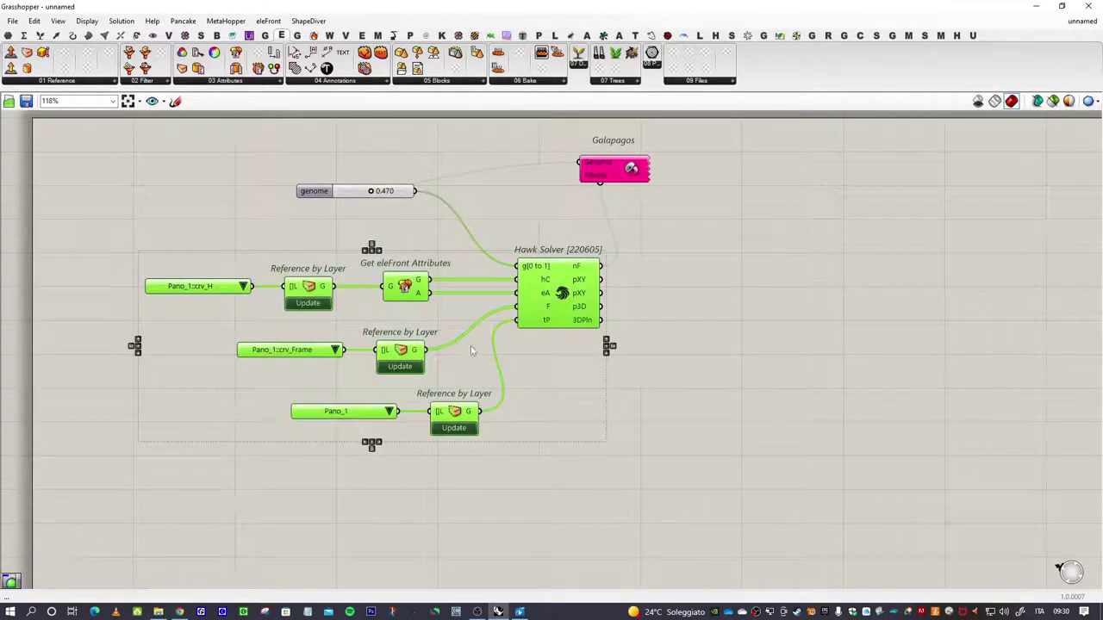
pyautogui.rightClick(461, 314)
pyautogui.click(472, 330)
pyautogui.click(662, 368)
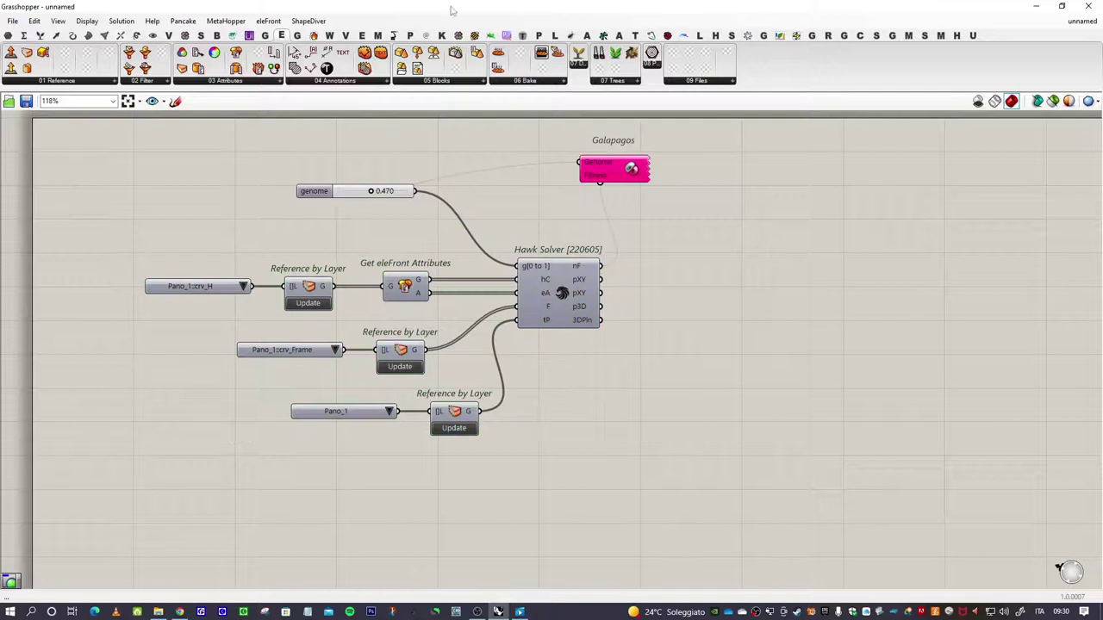
# Place the Grasshopper window side by side with Rhino and maximize Rhino's Top viewport, showing the empty area beside the panorama sphere
pyautogui.moveTo(485, 13); pyautogui.dragTo(1099, 193)
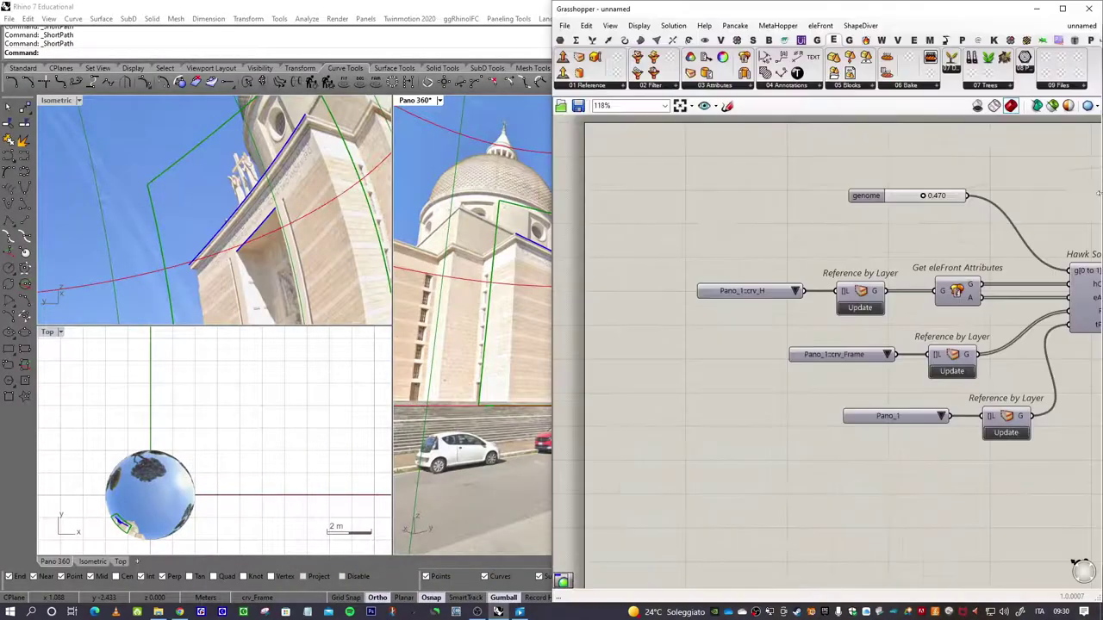
pyautogui.doubleClick(52, 334)
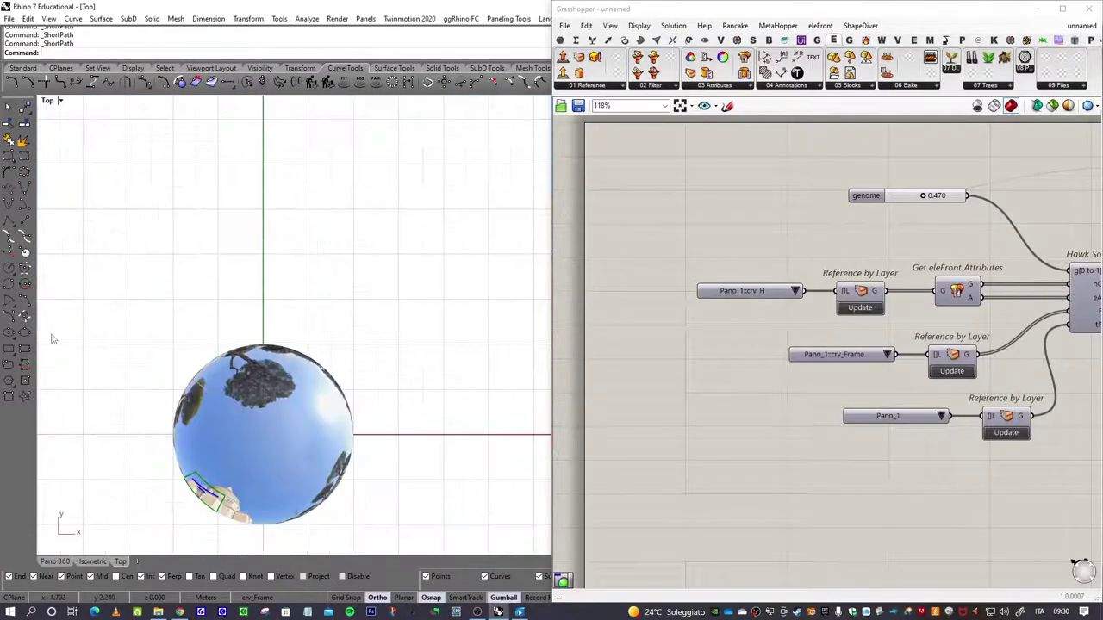
pyautogui.moveTo(175, 270); pyautogui.dragTo(315, 384, button='right')
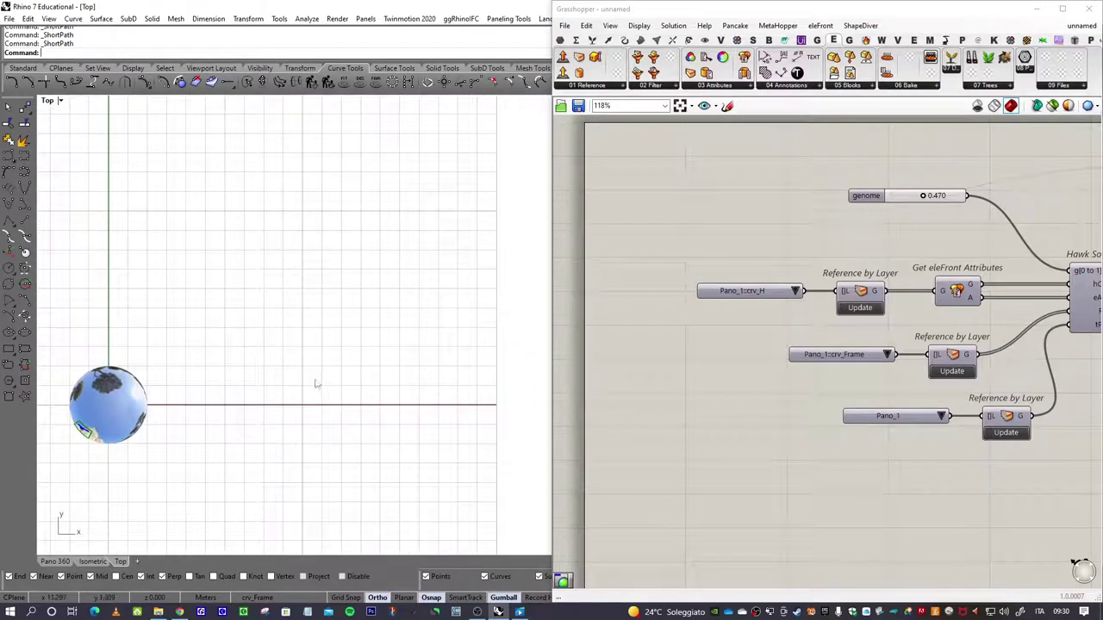
pyautogui.moveTo(358, 324); pyautogui.dragTo(340, 357, button='right')
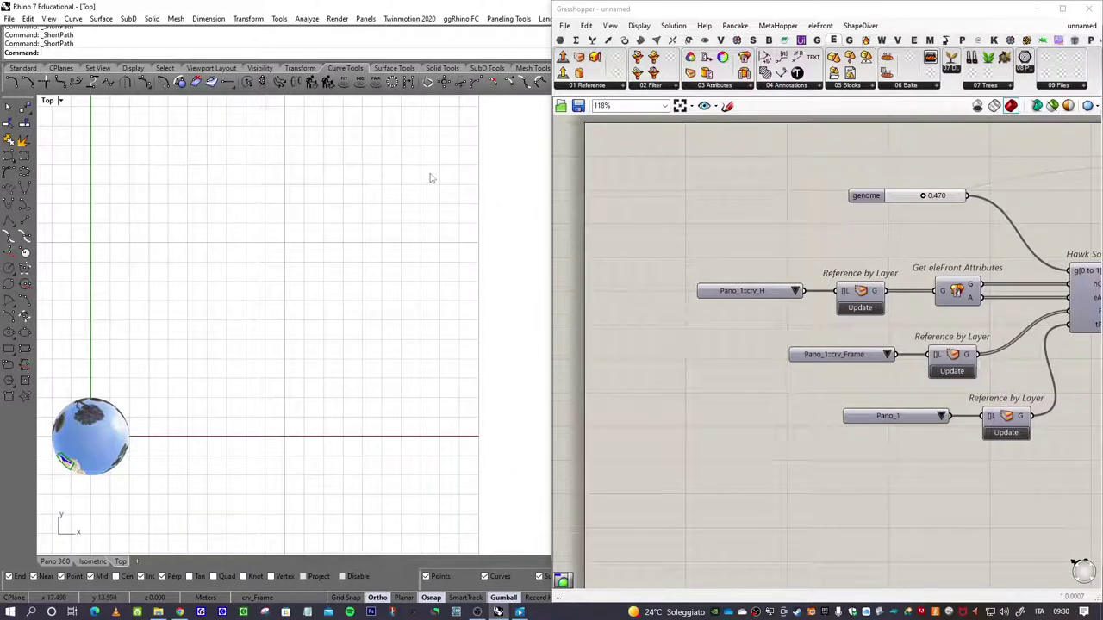
# Add a Custom Preview component beside the Hawk Solver and feed its geometry input from the solver's first pXY (picture mesh) output
pyautogui.moveTo(764, 382); pyautogui.dragTo(562, 396, button='right')
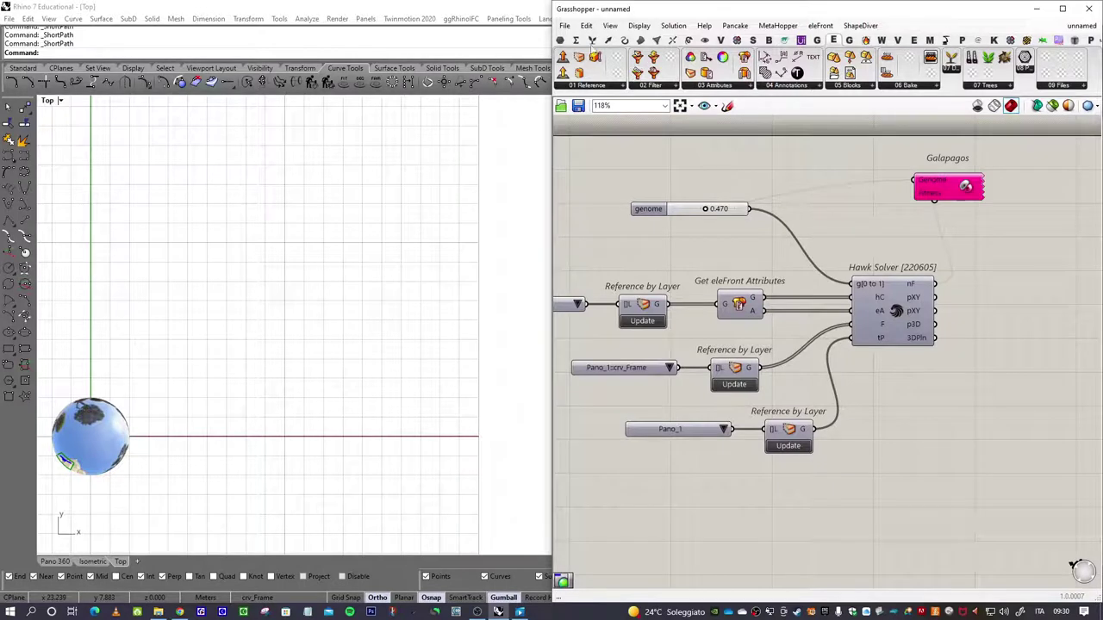
pyautogui.click(577, 41)
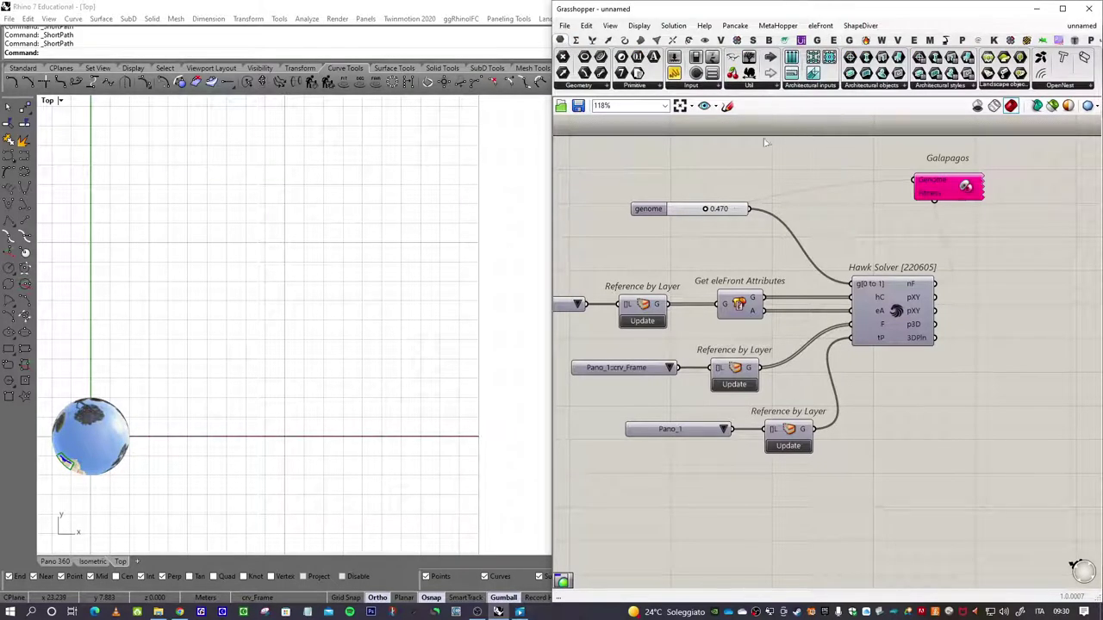
pyautogui.click(708, 43)
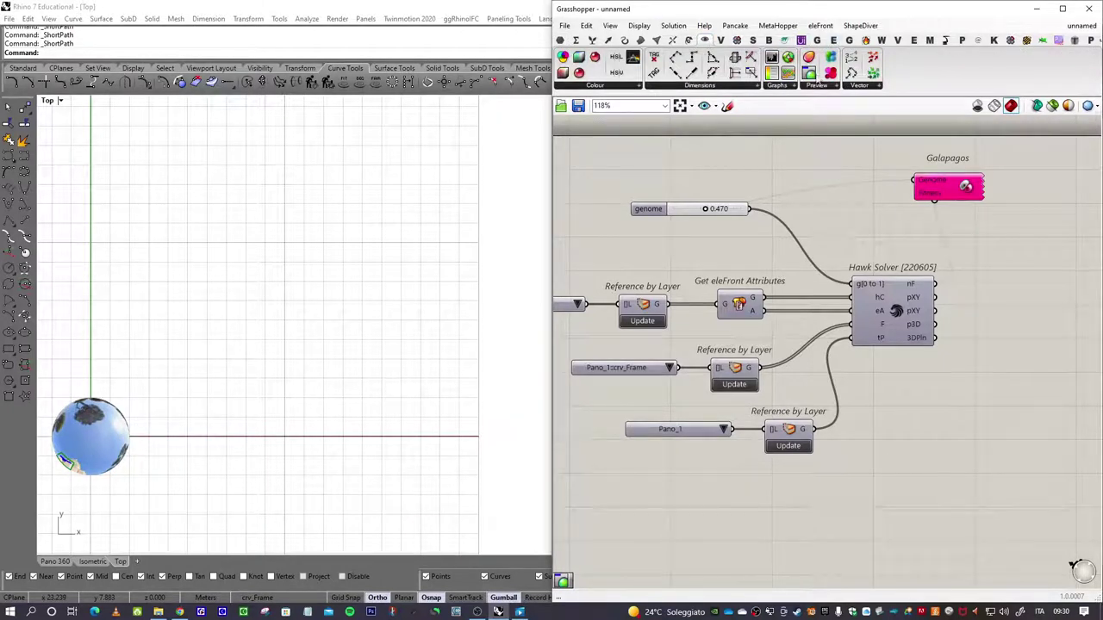
pyautogui.moveTo(809, 76); pyautogui.dragTo(1047, 324)
pyautogui.moveTo(971, 322); pyautogui.dragTo(879, 334, button='right')
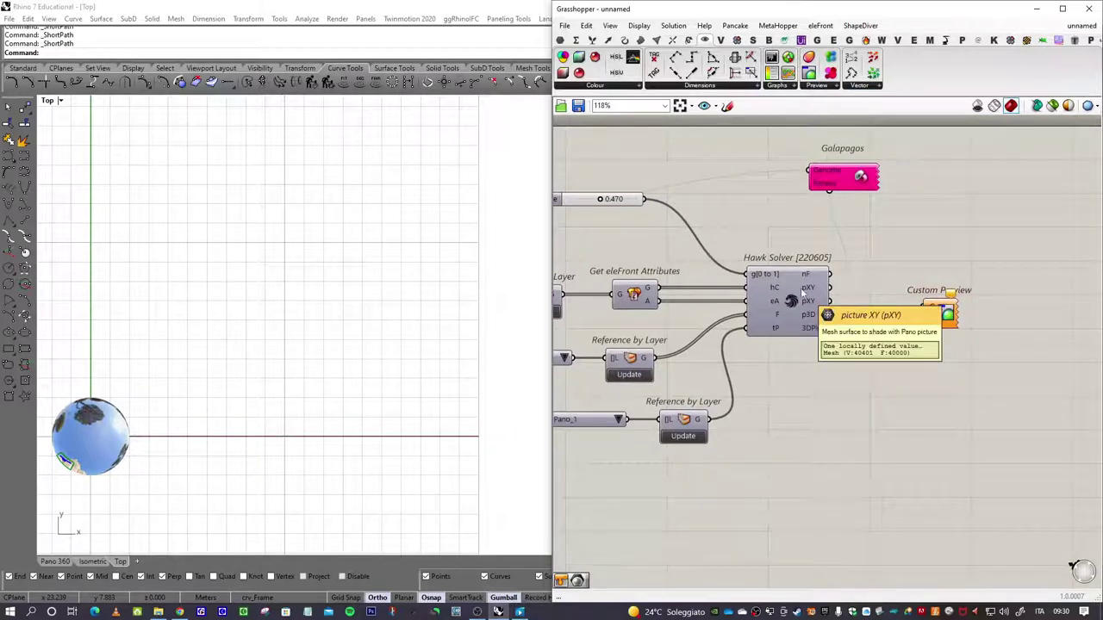
pyautogui.moveTo(831, 287); pyautogui.dragTo(952, 337)
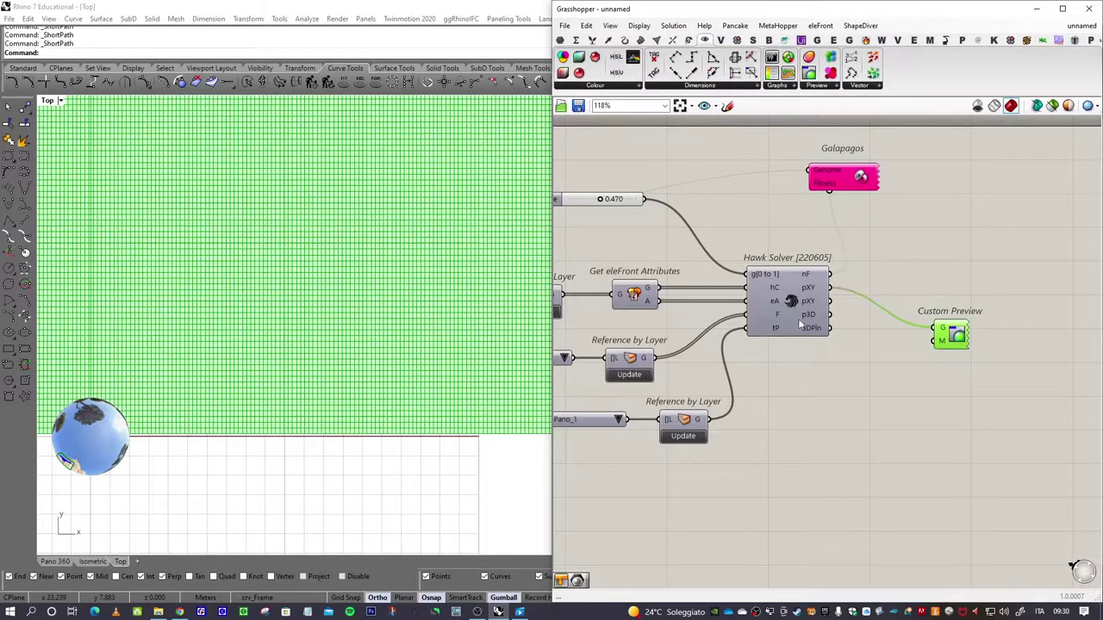
# Examine the extent of the previewed picture mesh relative to the panorama sphere in Rhino's Top viewport
pyautogui.scroll(-4, 336, 326)
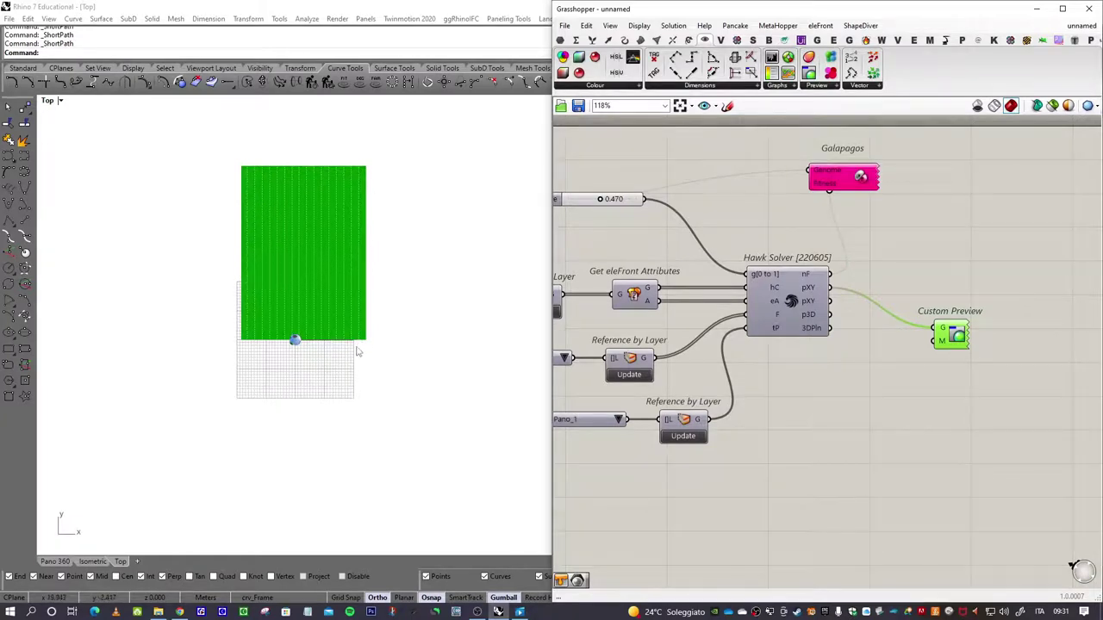
pyautogui.scroll(1, 334, 227)
pyautogui.scroll(2, 371, 226)
pyautogui.scroll(-2, 370, 225)
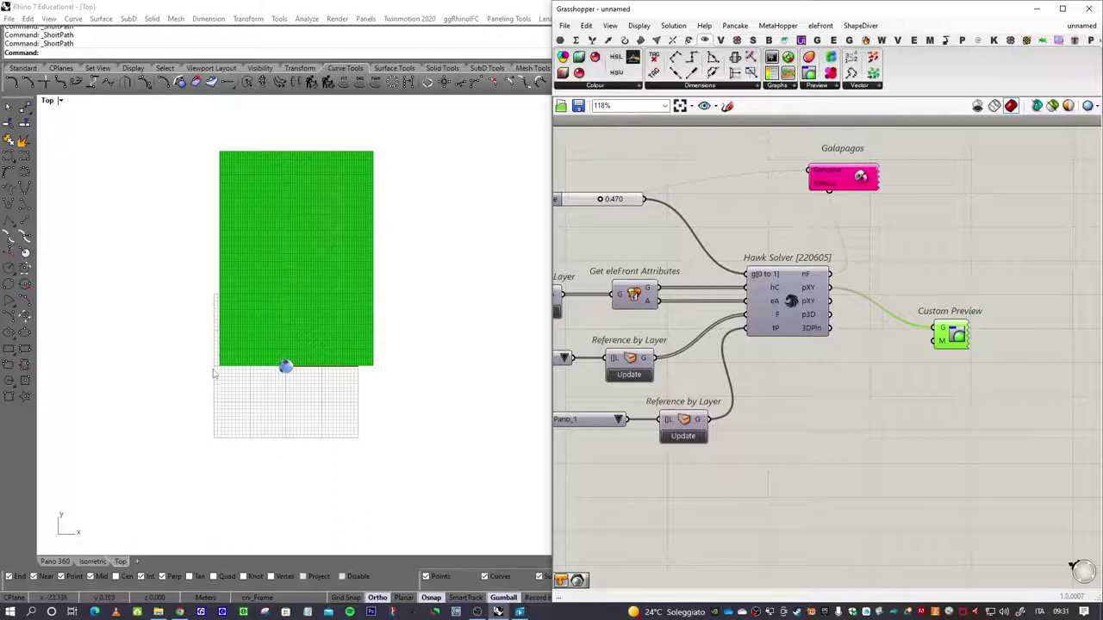
pyautogui.scroll(5, 260, 386)
pyautogui.scroll(-2, 269, 369)
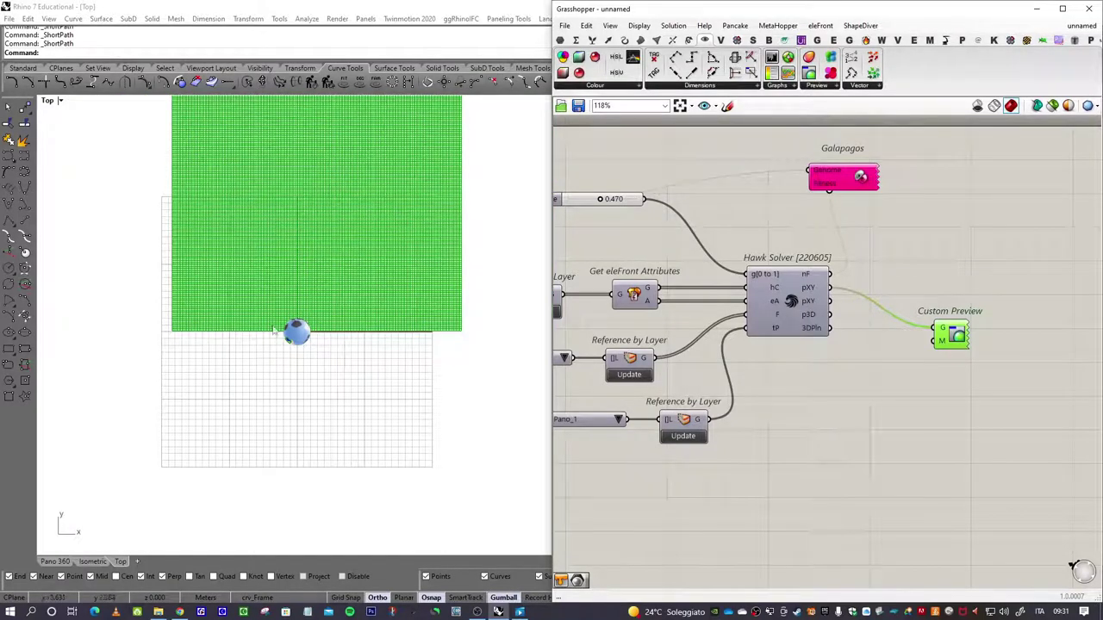
pyautogui.scroll(2, 312, 346)
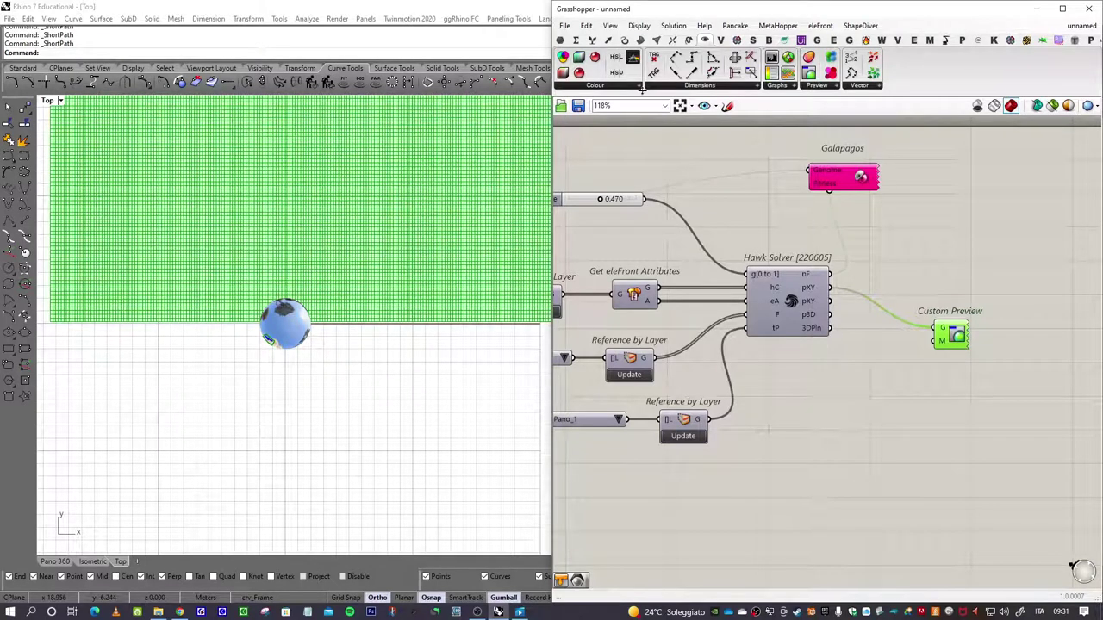
# Add a Shader parameter below the Hawk Solver and set its material to Pano1 (Picture)
pyautogui.click(561, 40)
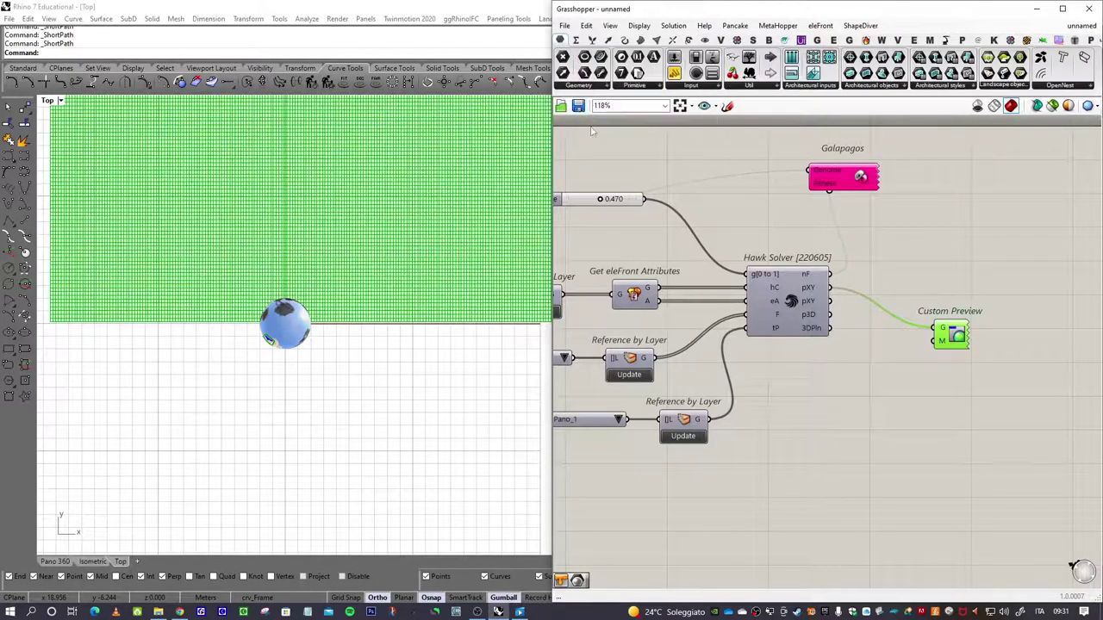
pyautogui.click(645, 87)
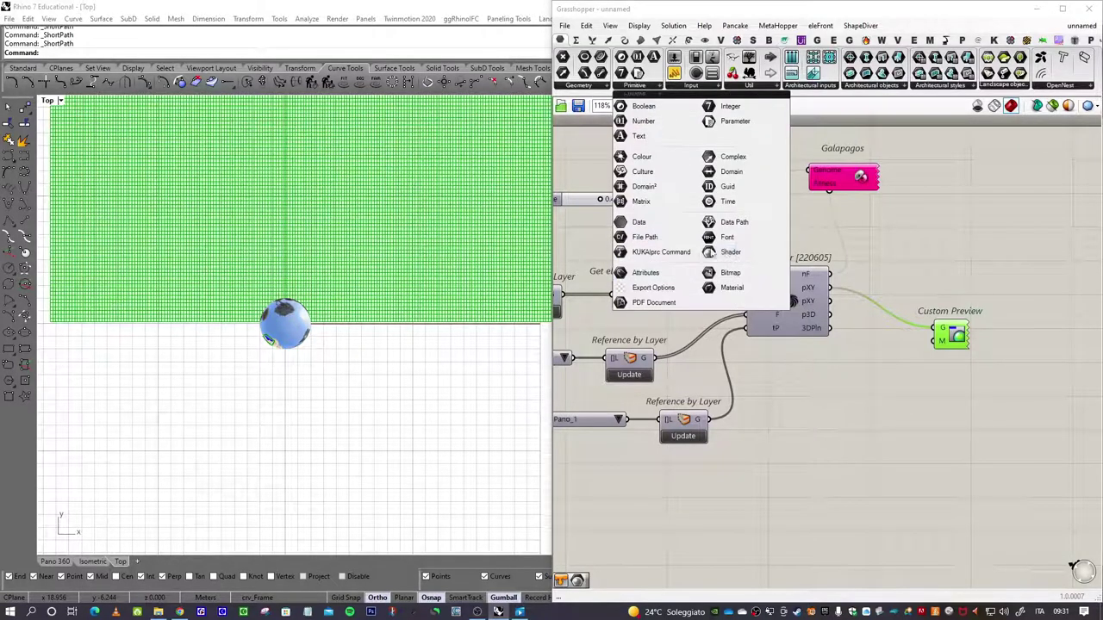
pyautogui.click(731, 252)
pyautogui.click(832, 390)
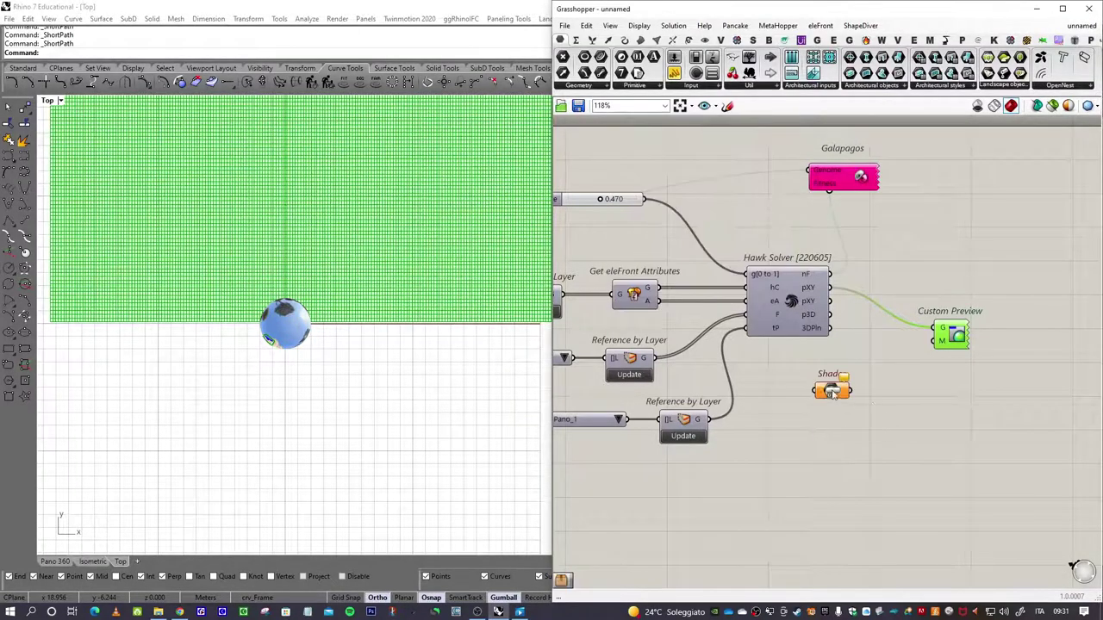
pyautogui.rightClick(832, 392)
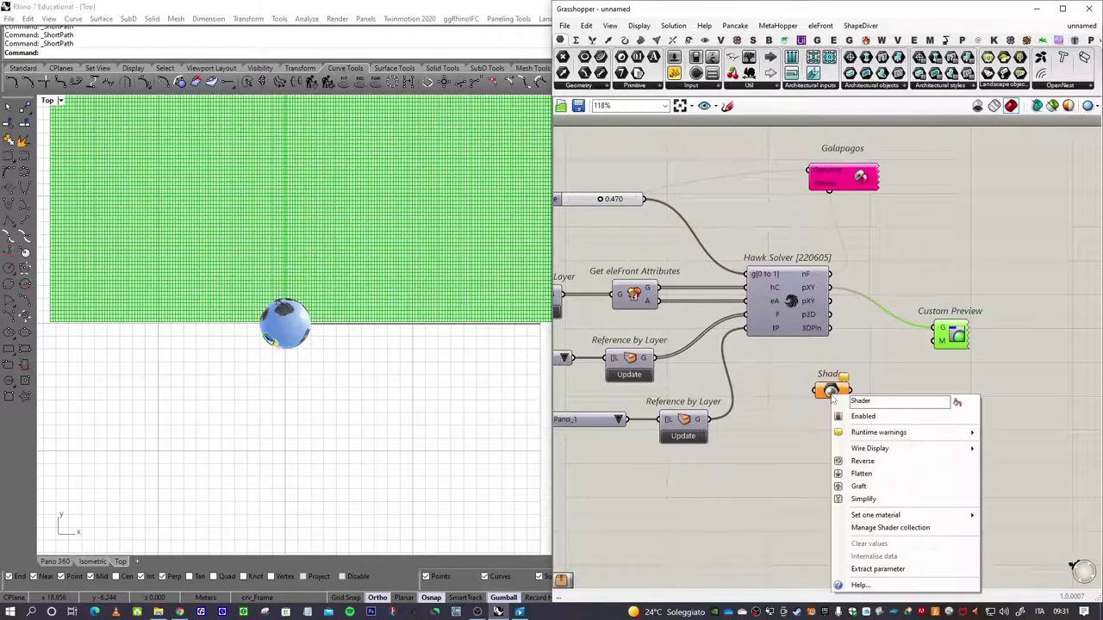
pyautogui.moveTo(896, 515)
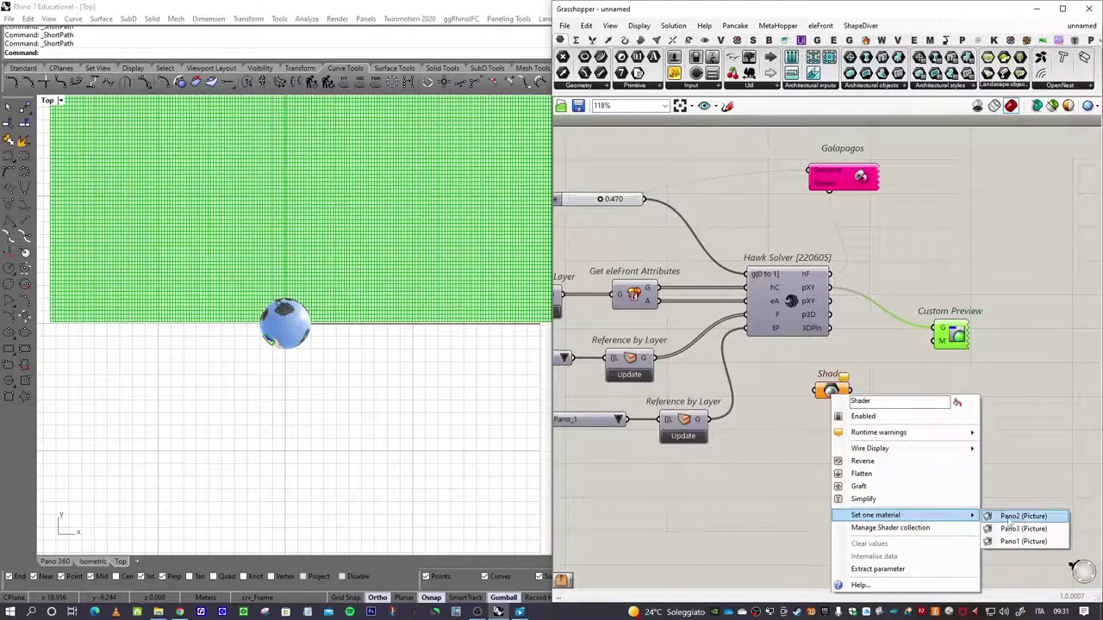
pyautogui.click(1025, 542)
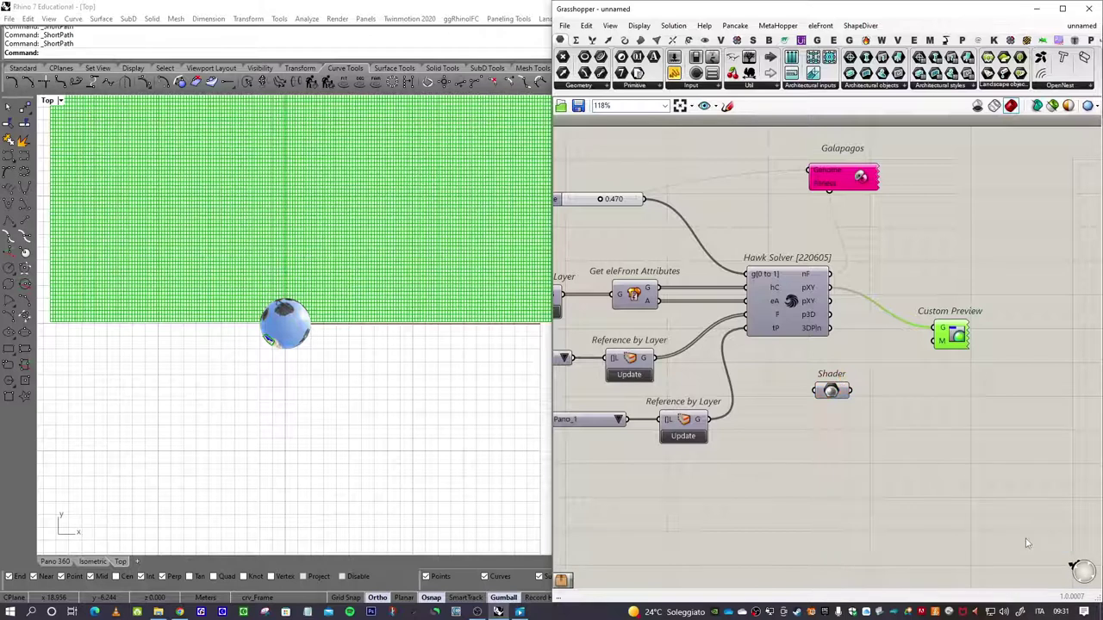
# Connect the Shader to the Custom Preview's M input and shift the Custom Preview slightly
pyautogui.click(905, 392)
pyautogui.moveTo(852, 392); pyautogui.dragTo(937, 341)
pyautogui.moveTo(955, 333); pyautogui.dragTo(964, 322)
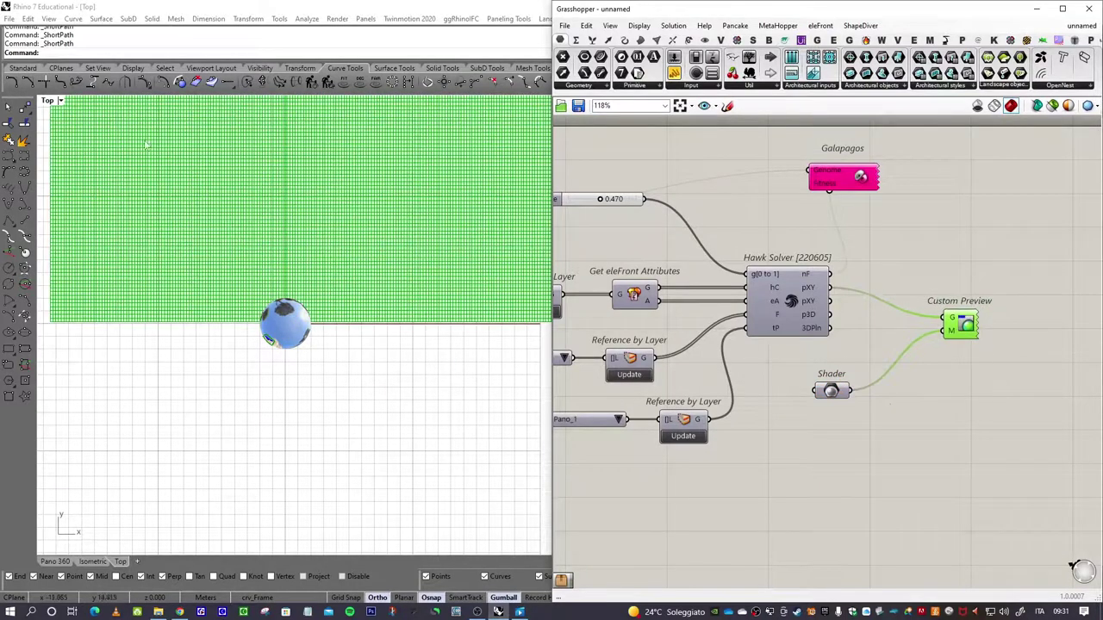
# Show the whole picture mesh in Rhino's Top viewport and set the viewport's display mode to Rendered
pyautogui.scroll(-3, 302, 207)
pyautogui.moveTo(316, 209); pyautogui.dragTo(297, 393, button='right')
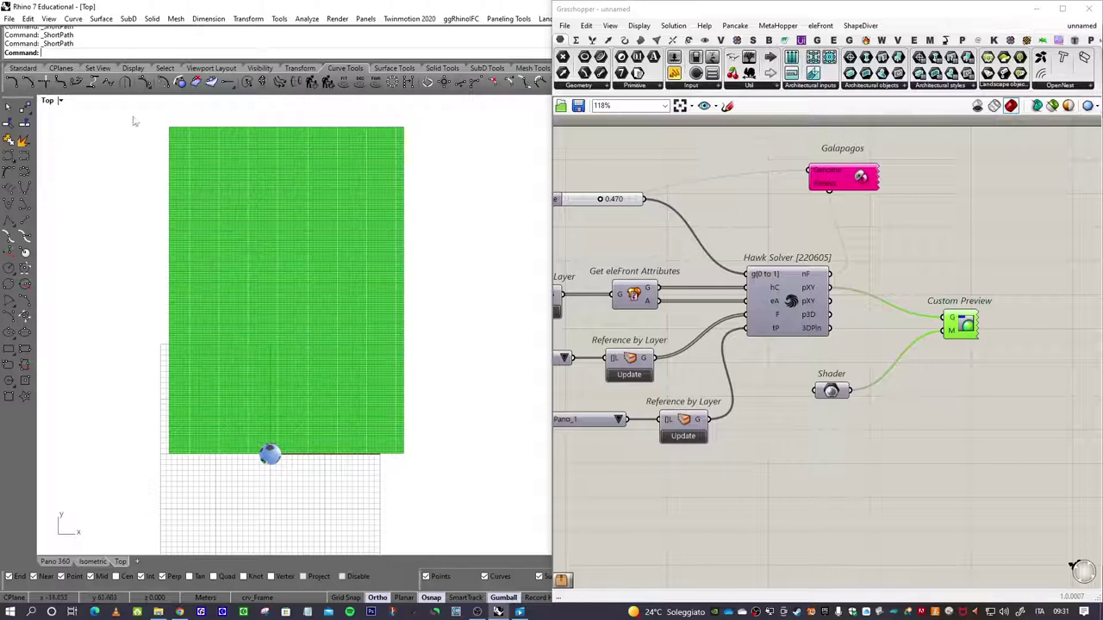
pyautogui.click(62, 101)
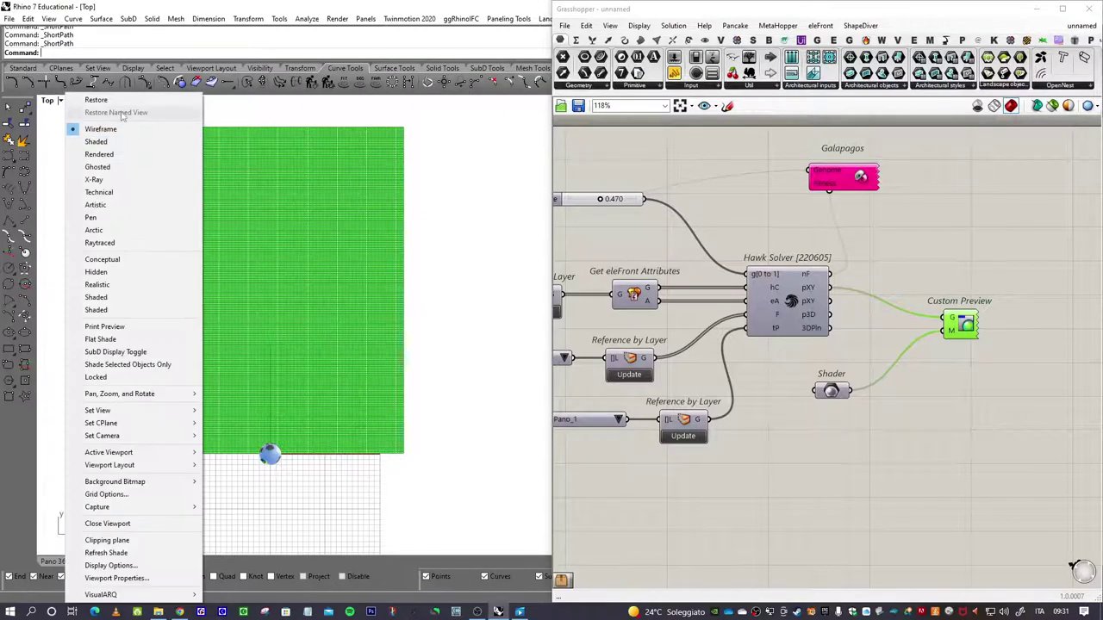
pyautogui.click(103, 156)
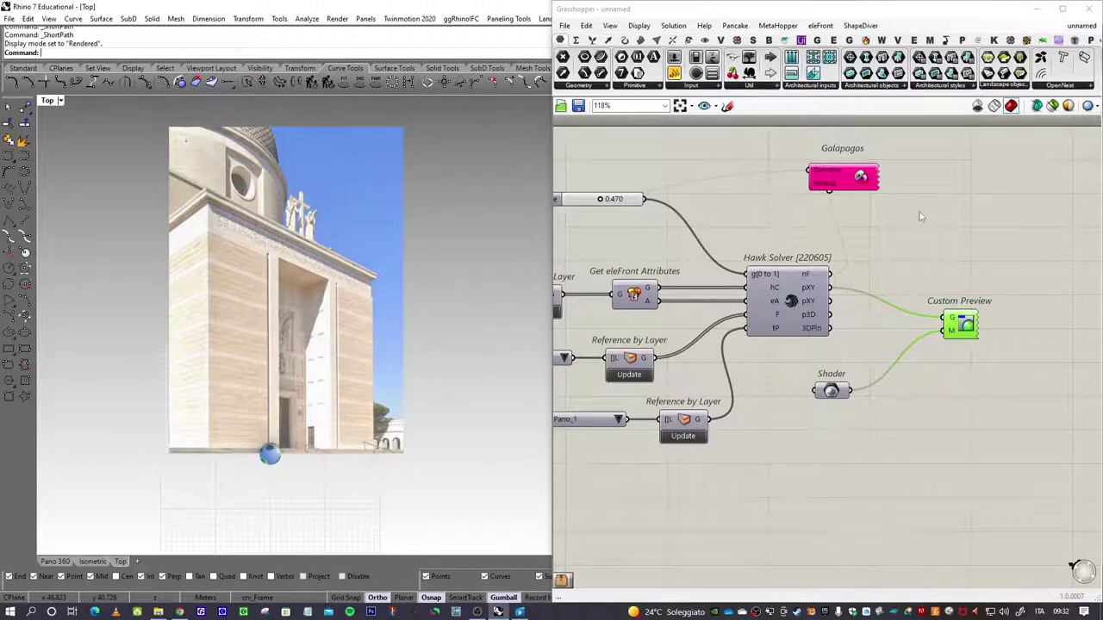
# Open the Galapagos editor, run the evolutionary solver on the genome slider and accept the solution
pyautogui.moveTo(921, 217); pyautogui.dragTo(946, 264, button='right')
pyautogui.moveTo(889, 239); pyautogui.dragTo(945, 217)
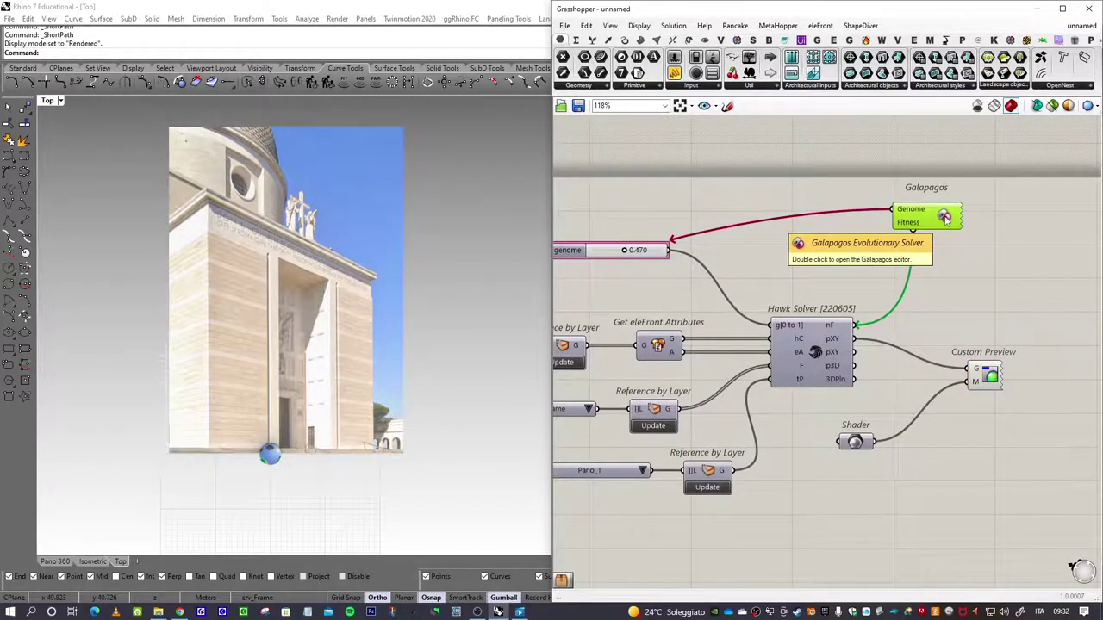
pyautogui.doubleClick(945, 217)
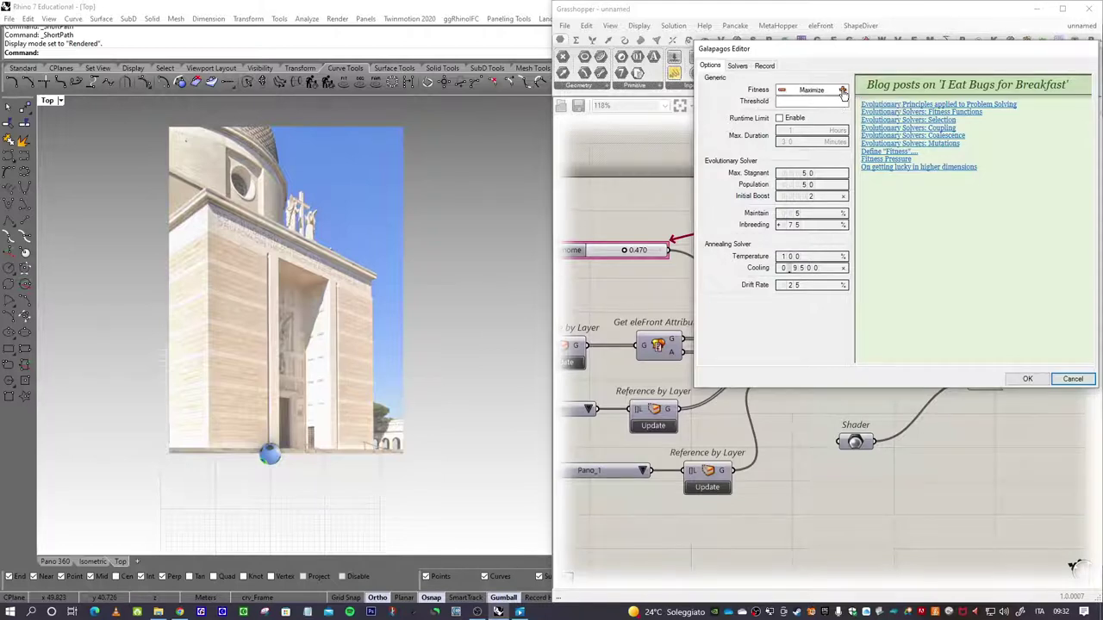
pyautogui.click(737, 66)
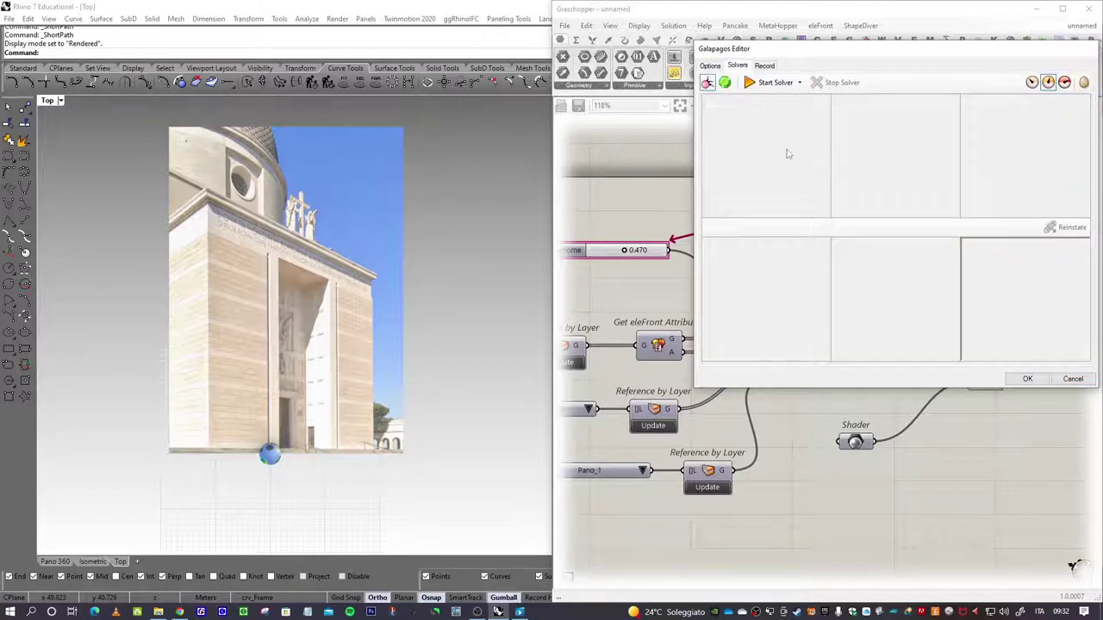
pyautogui.click(800, 84)
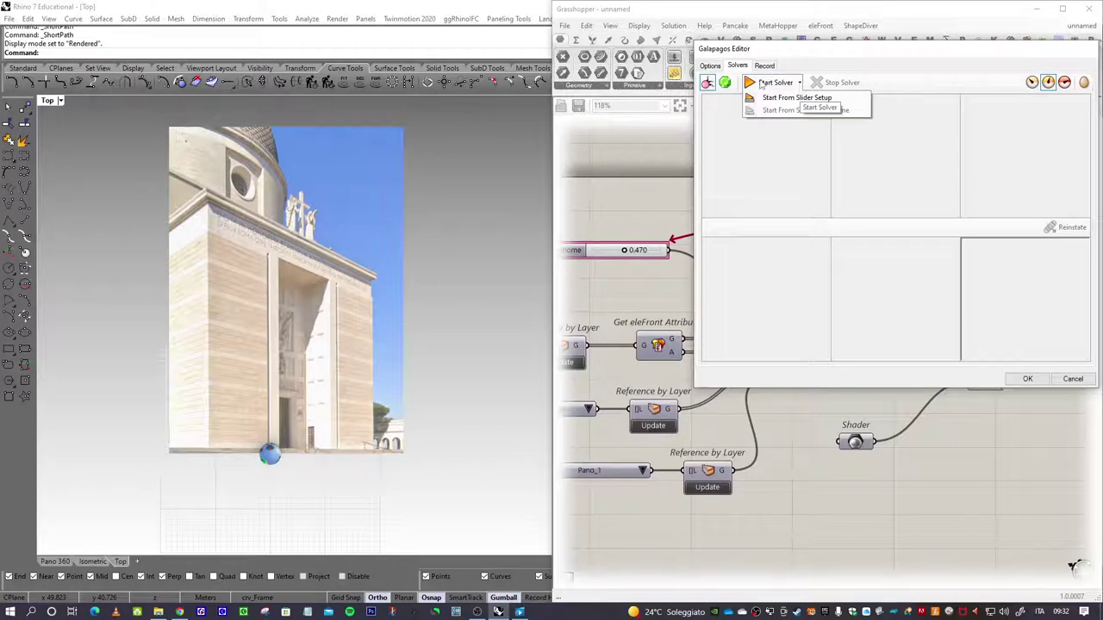
pyautogui.click(761, 82)
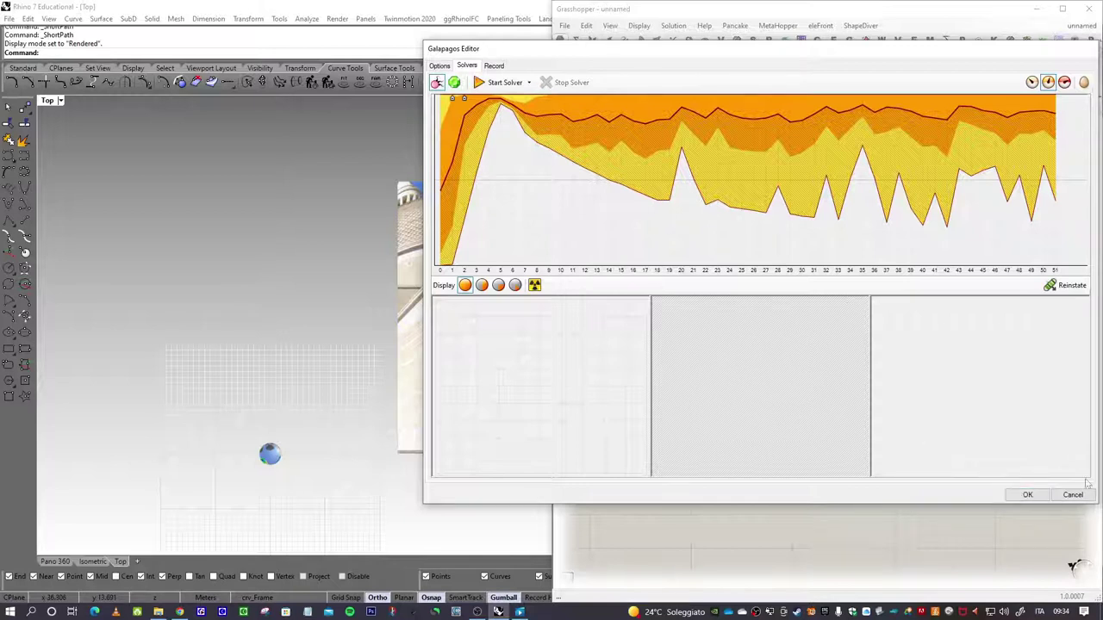
pyautogui.click(1029, 496)
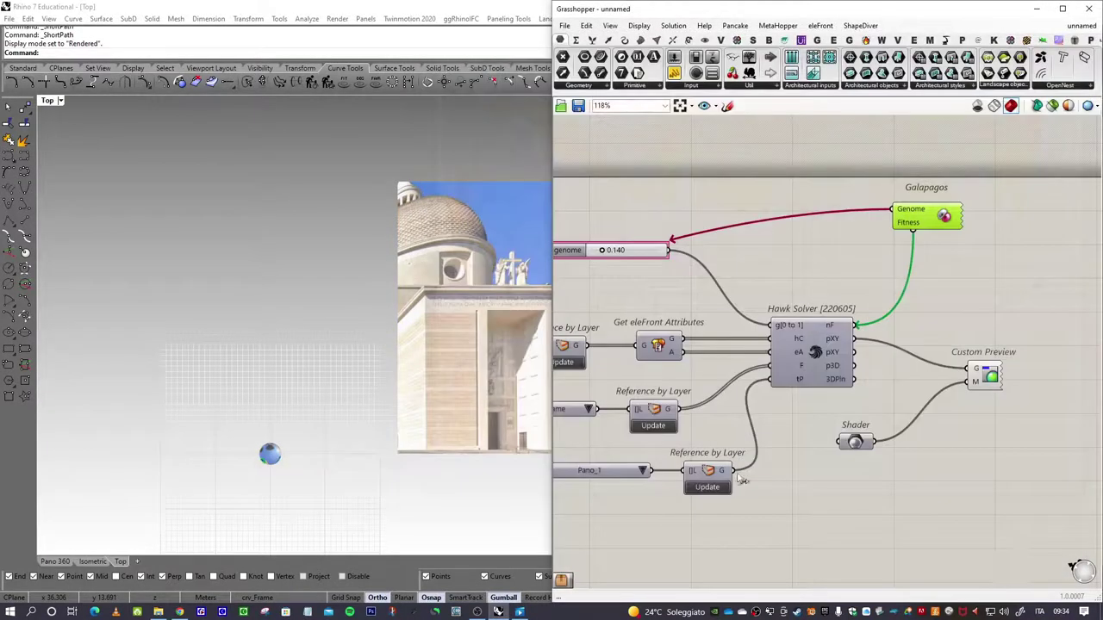
# Uncover Rhino's layer list, make Default the current layer, and move the Grasshopper window back up beside the viewport
pyautogui.moveTo(364, 350); pyautogui.dragTo(236, 324, button='right')
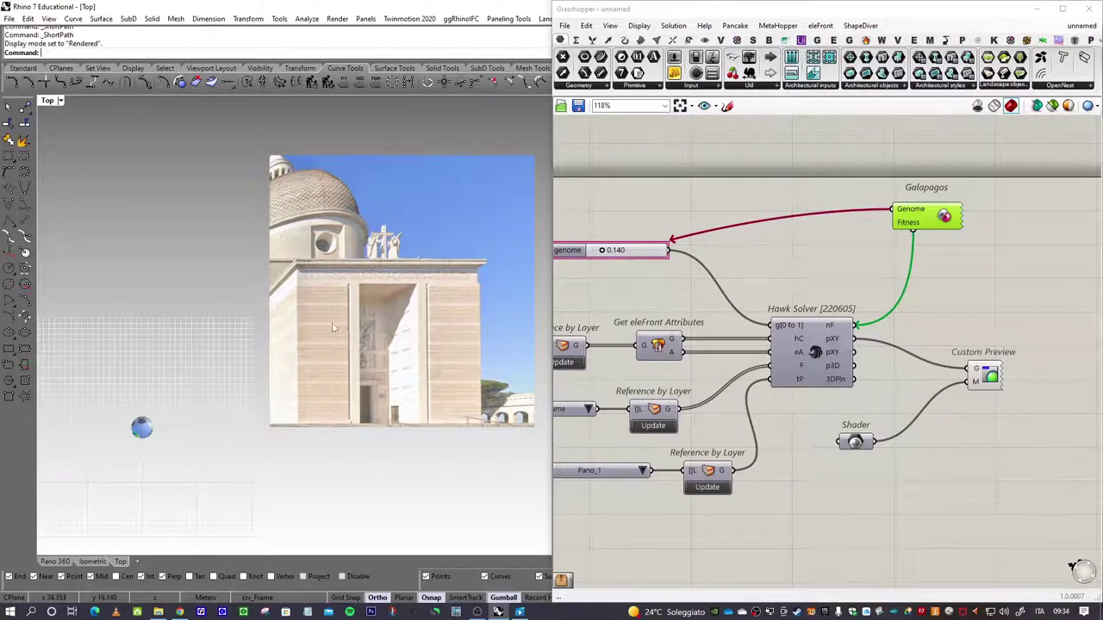
pyautogui.moveTo(737, 6); pyautogui.dragTo(737, 255)
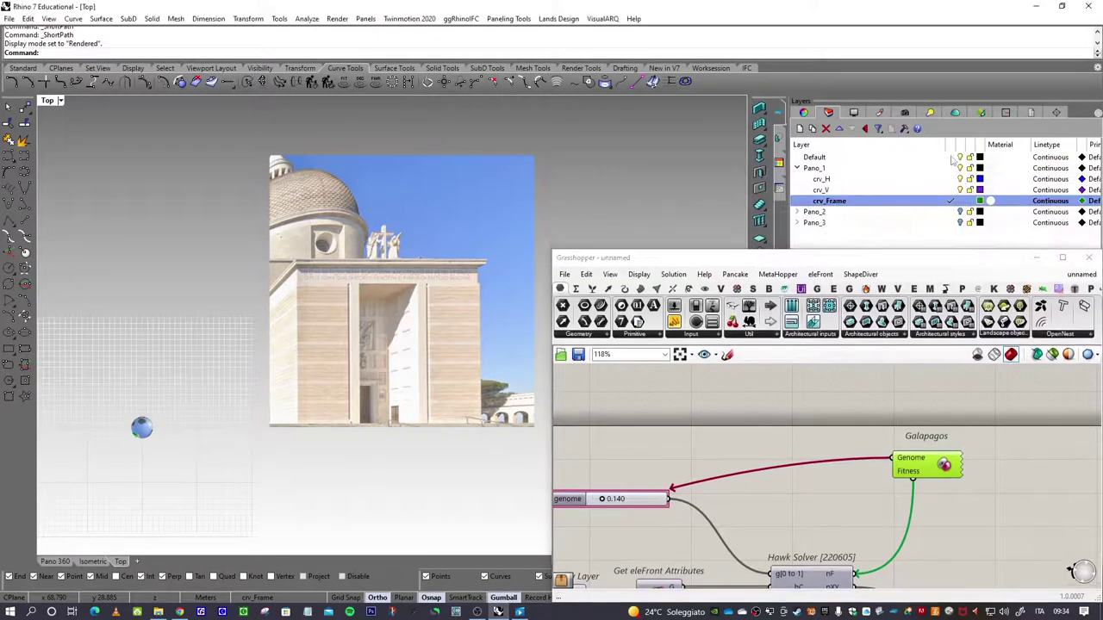
pyautogui.click(951, 158)
pyautogui.moveTo(869, 254); pyautogui.dragTo(873, 75)
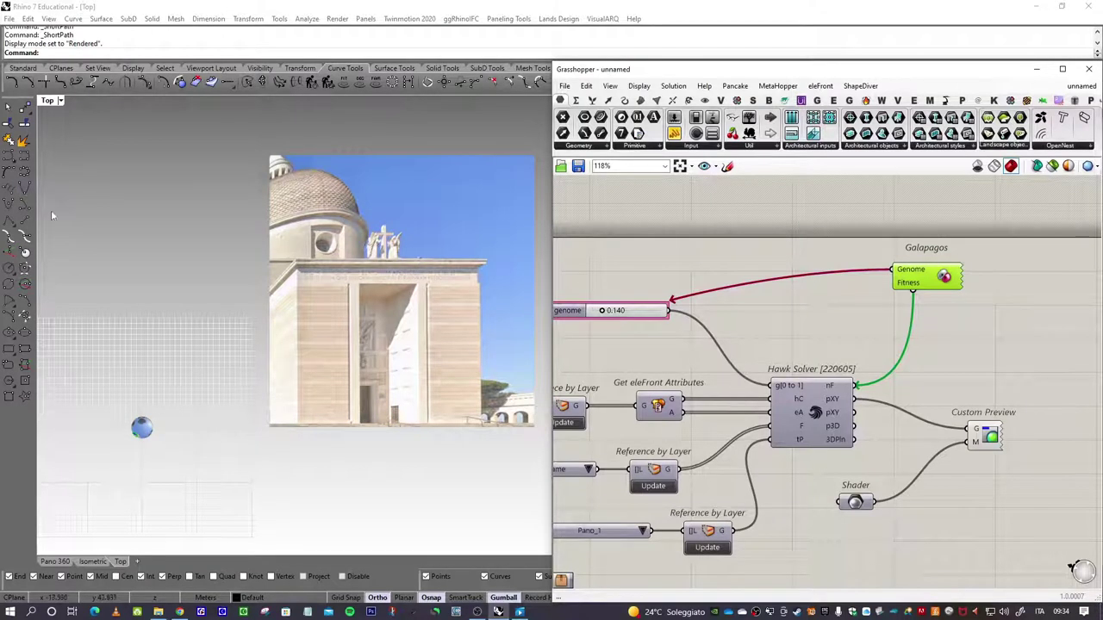
# Draw a rectangle over the rectified front facade, from its lower-left base corner to the upper-right corner just below the inscription band
pyautogui.click(25, 349)
pyautogui.scroll(8, 297, 433)
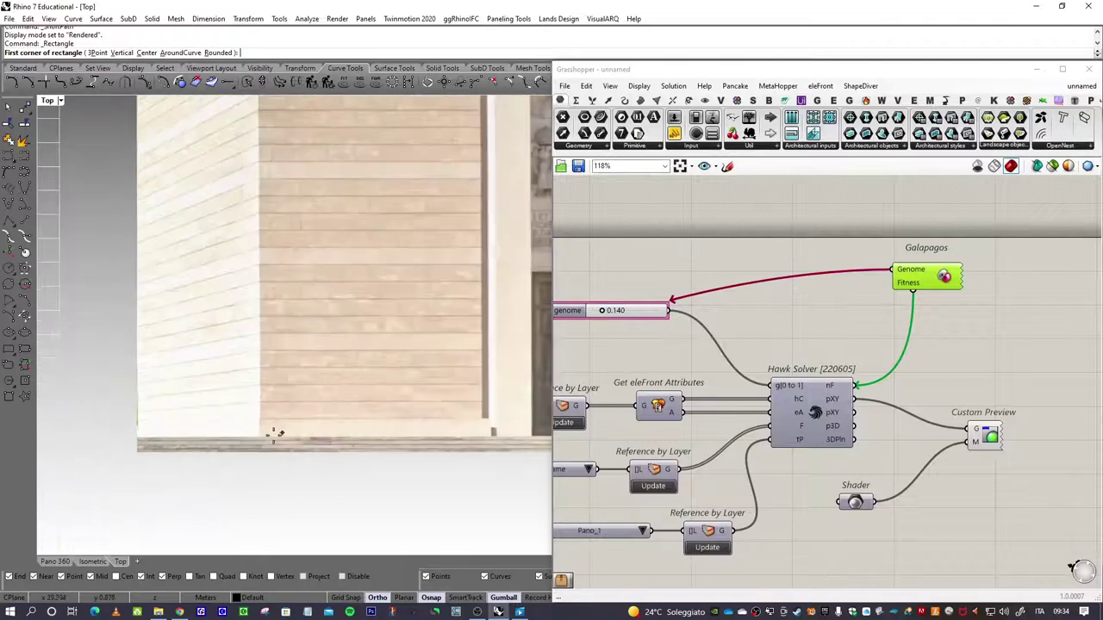
pyautogui.scroll(2, 259, 437)
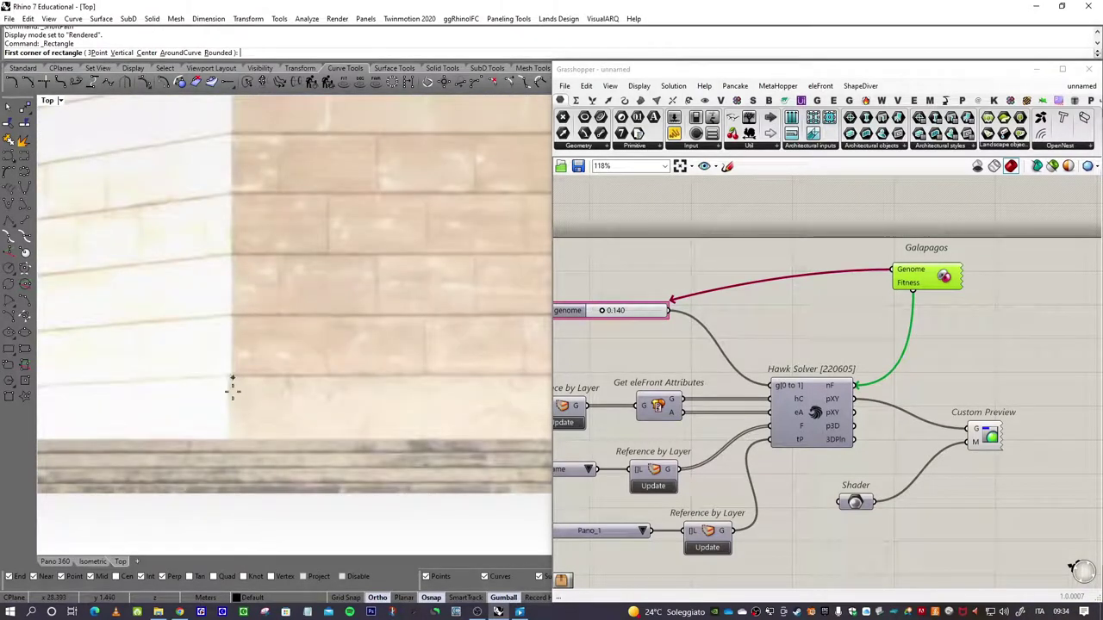
pyautogui.click(230, 440)
pyautogui.scroll(-4, 250, 319)
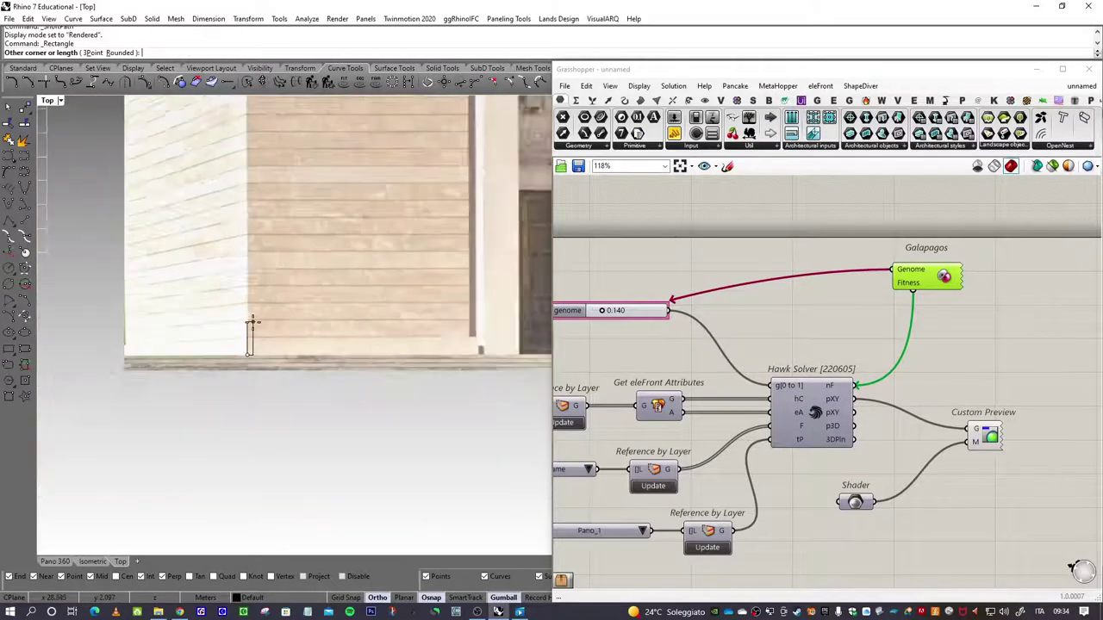
pyautogui.scroll(10, 429, 166)
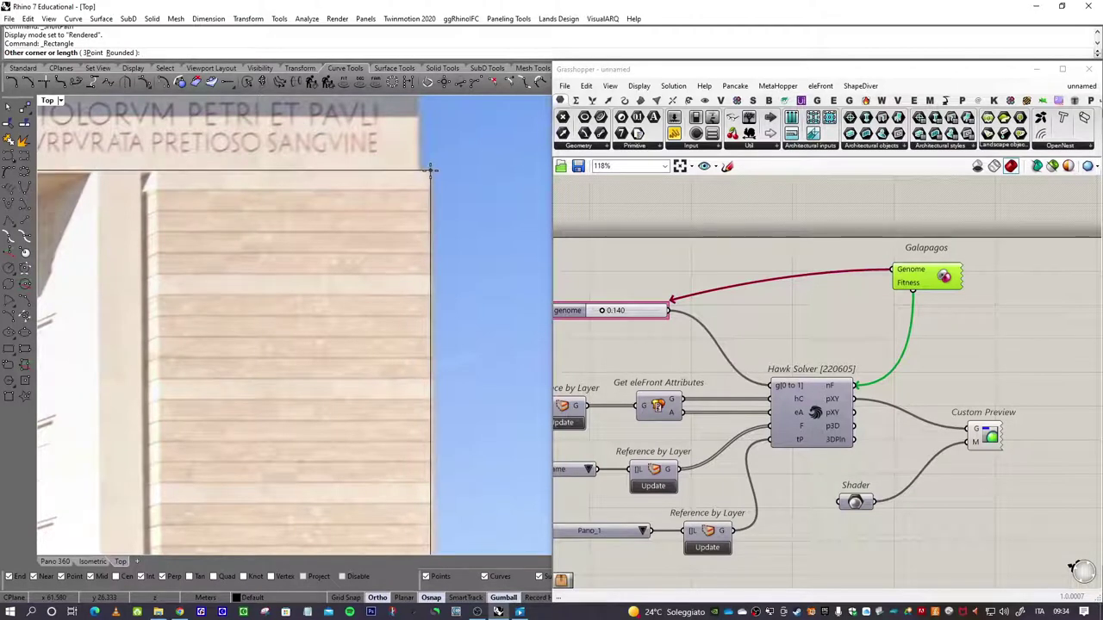
pyautogui.click(430, 169)
pyautogui.scroll(-8, 408, 260)
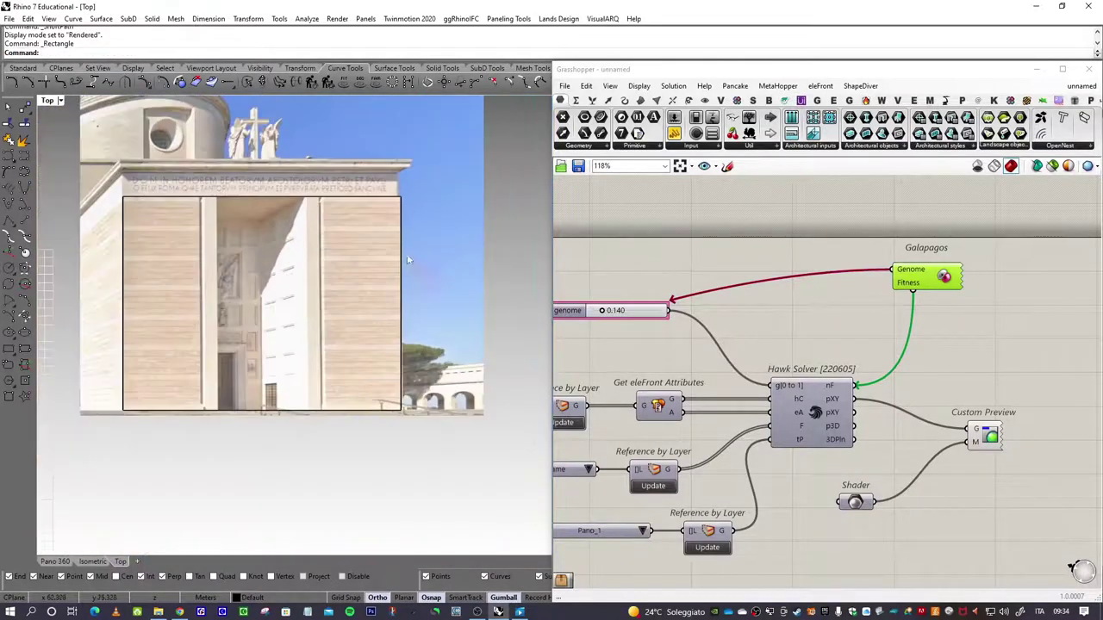
pyautogui.scroll(6, 409, 260)
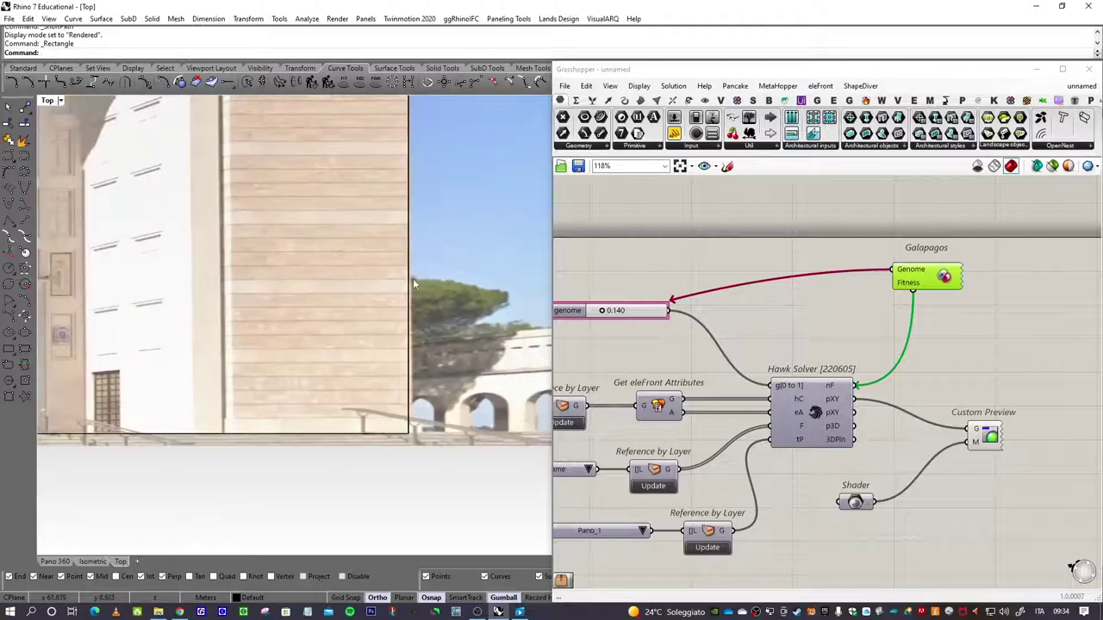
pyautogui.scroll(-5, 414, 285)
pyautogui.scroll(7, 230, 363)
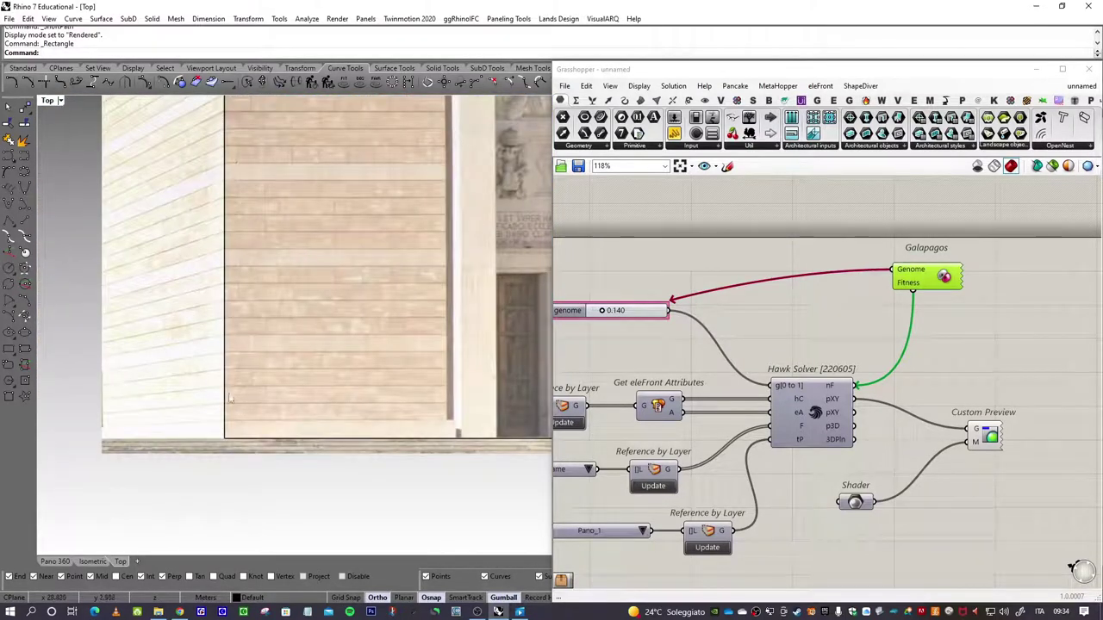
# Raise the facade rectangle's top edge to the top of the cornice above the inscription
pyautogui.scroll(-5, 245, 219)
pyautogui.scroll(6, 222, 252)
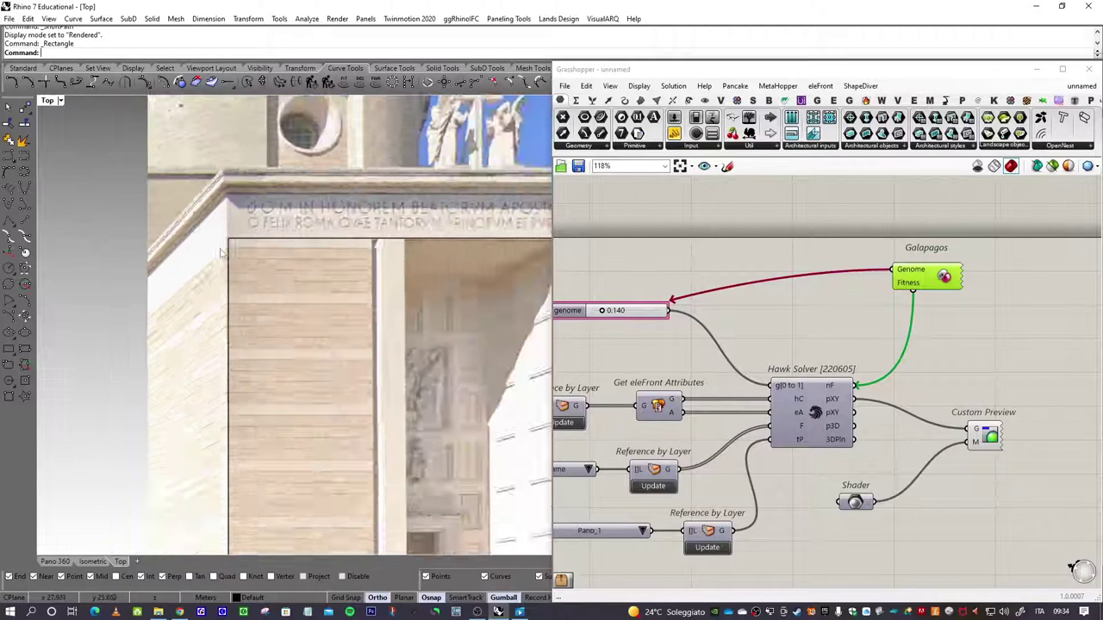
pyautogui.scroll(-2, 221, 252)
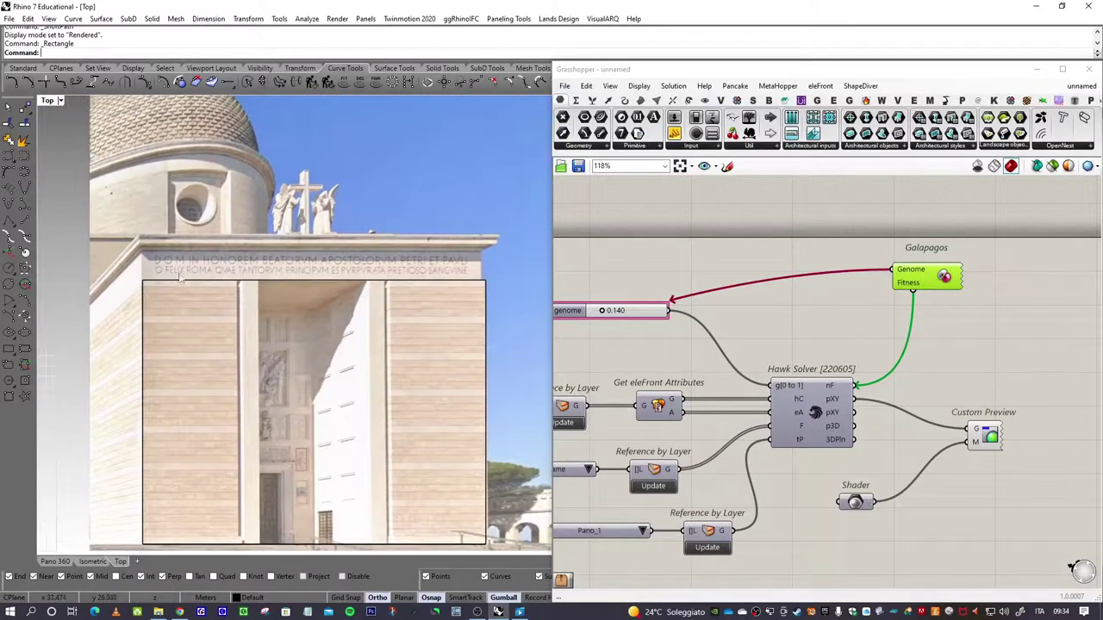
pyautogui.keyDown('ctrl'); pyautogui.keyDown('shift'); pyautogui.click(303, 281); pyautogui.keyUp('shift'); pyautogui.keyUp('ctrl')
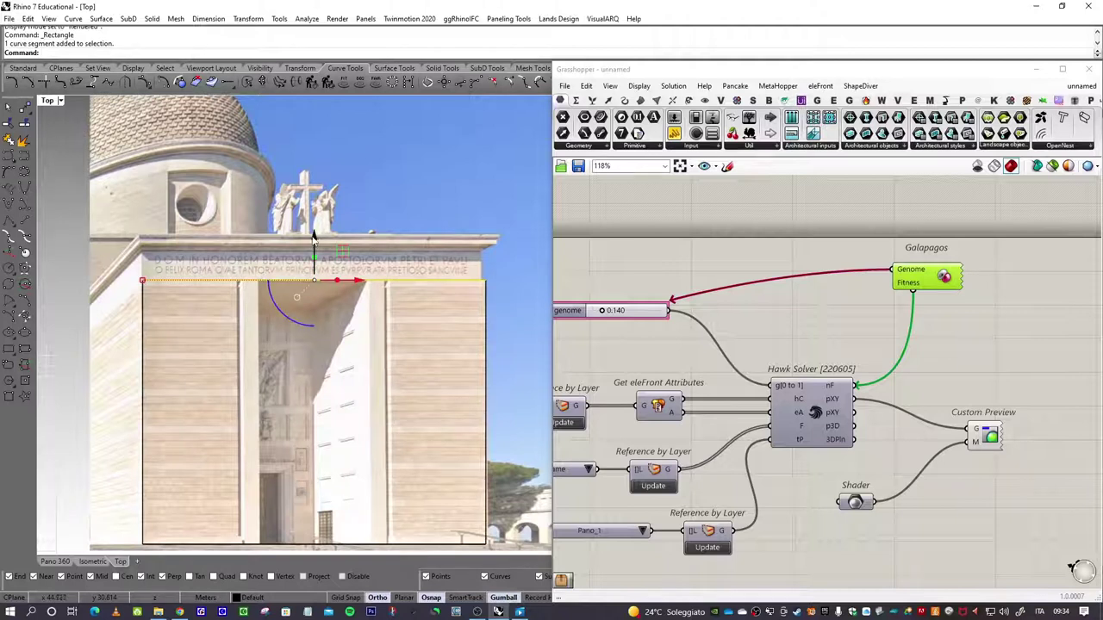
pyautogui.moveTo(314, 235); pyautogui.dragTo(308, 194)
pyautogui.press('Escape')
pyautogui.press('Return')
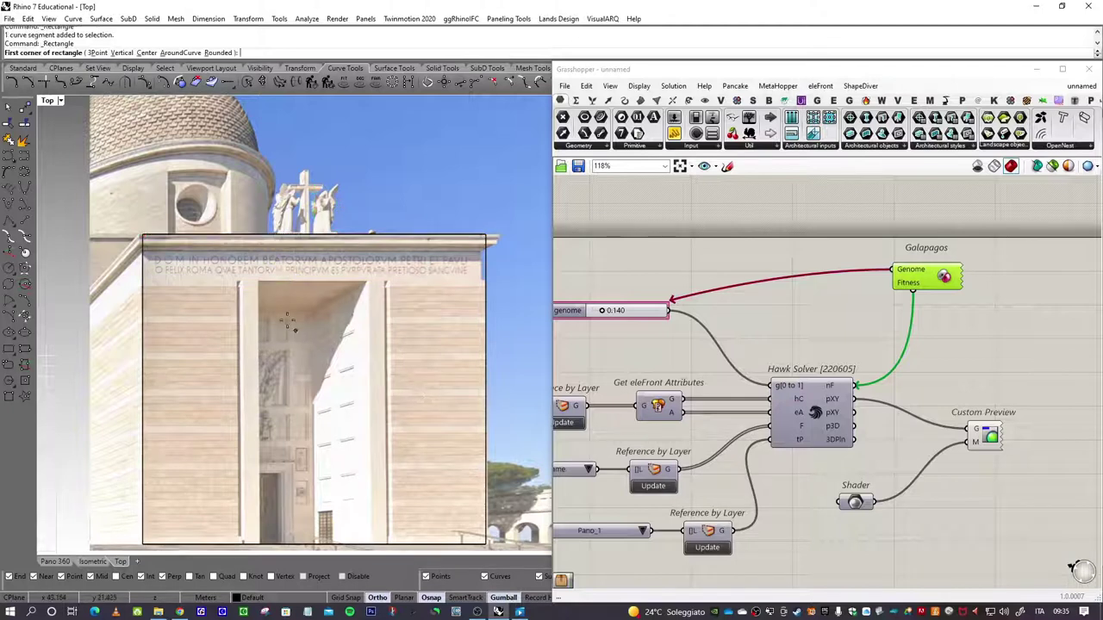
pyautogui.scroll(5, 257, 282)
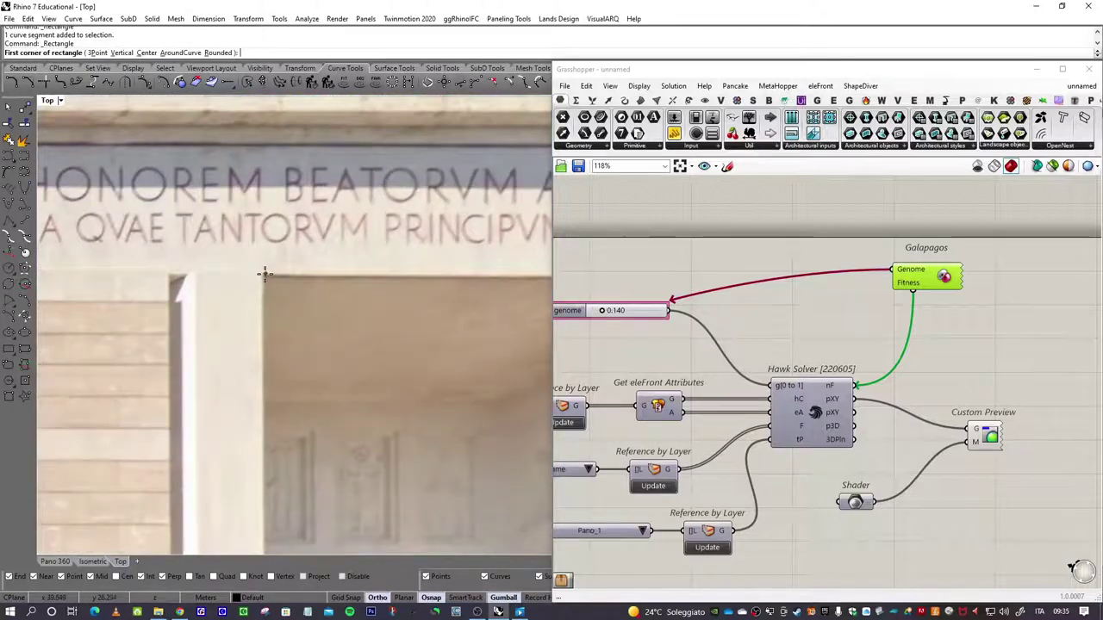
pyautogui.click(264, 276)
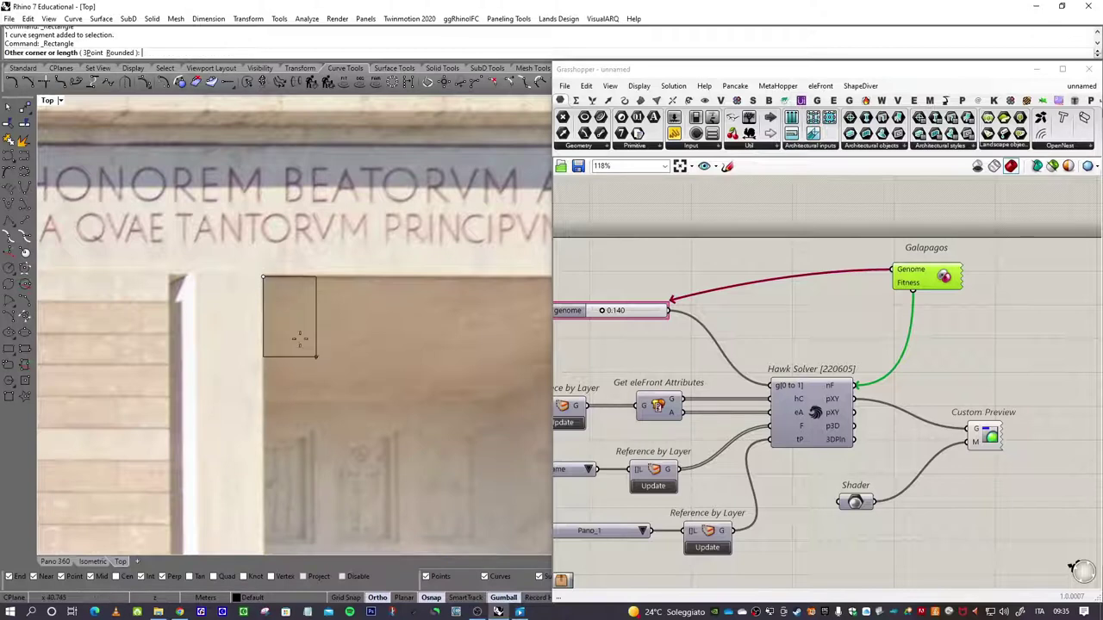
pyautogui.scroll(-5, 284, 319)
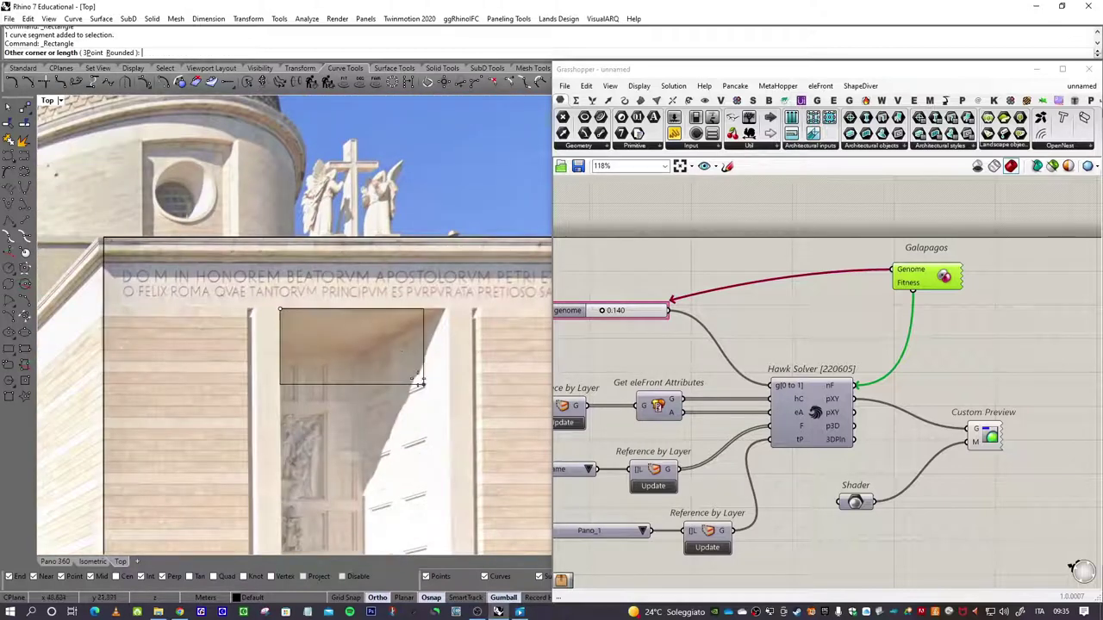
pyautogui.scroll(2, 422, 327)
pyautogui.click(427, 332)
pyautogui.scroll(2, 429, 334)
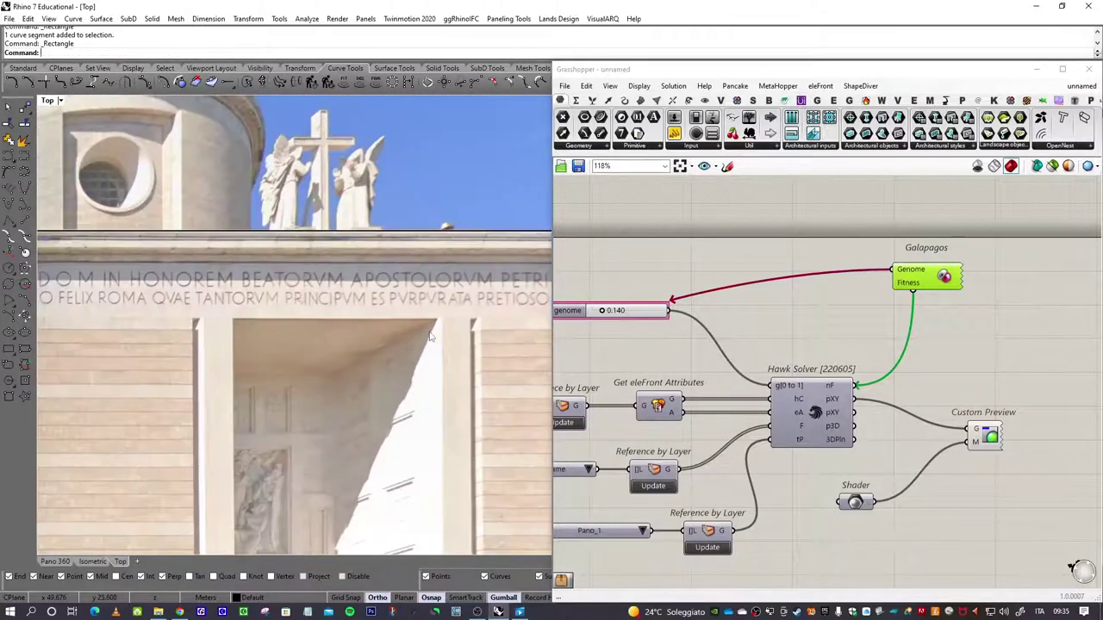
# Draw a rectangle over the central portal opening, from its upper-right corner down to its lower-left corner on the facade's base line
pyautogui.press('Return')
pyautogui.scroll(3, 435, 327)
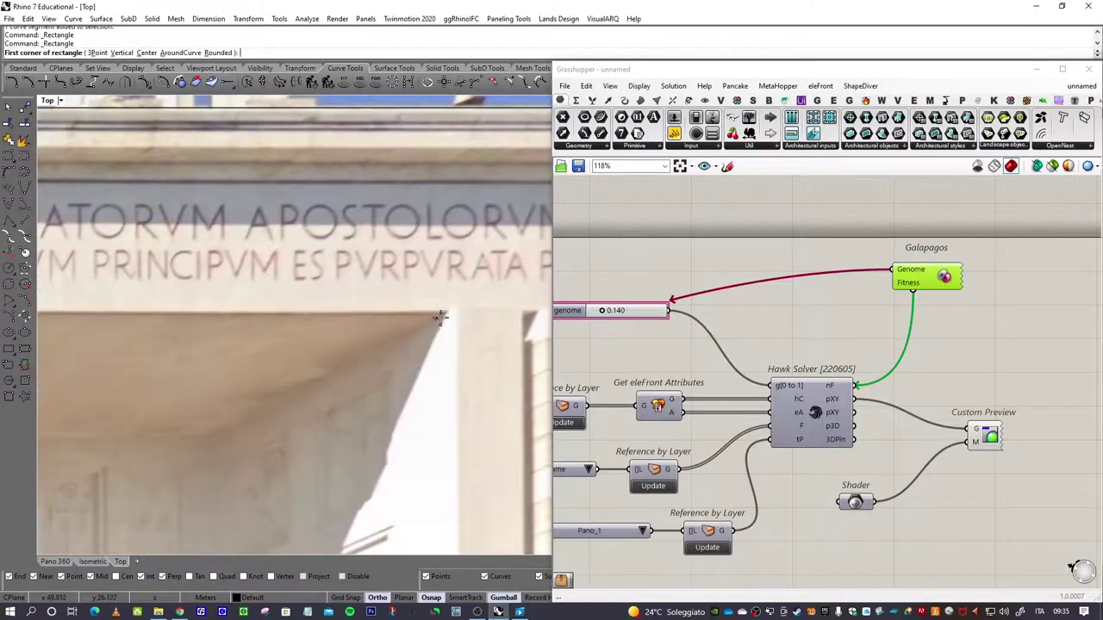
pyautogui.click(445, 312)
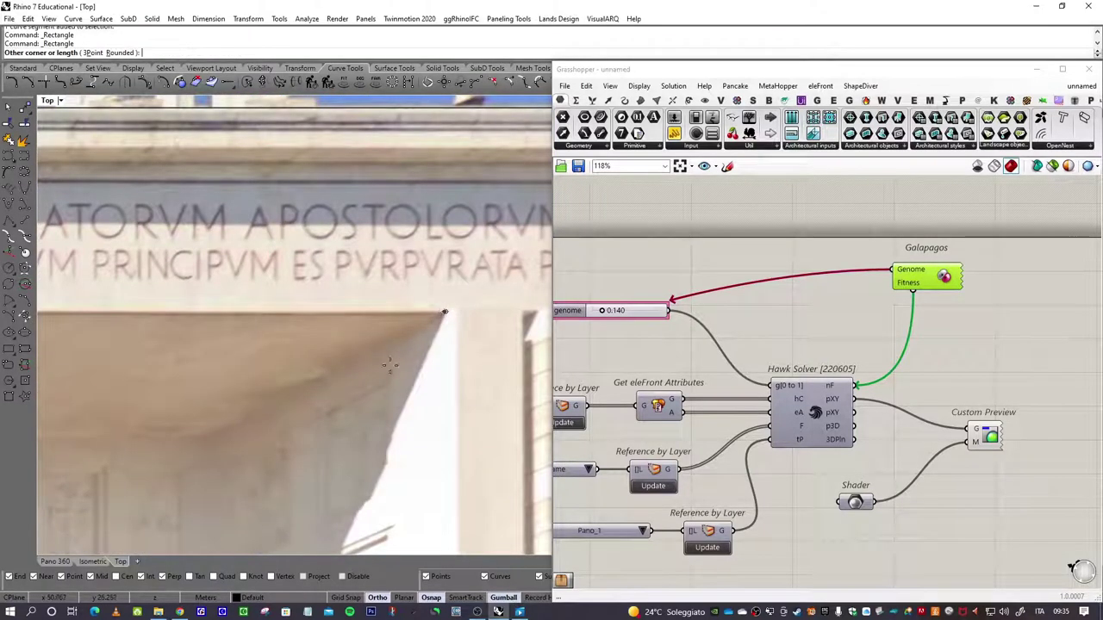
pyautogui.scroll(-5, 388, 349)
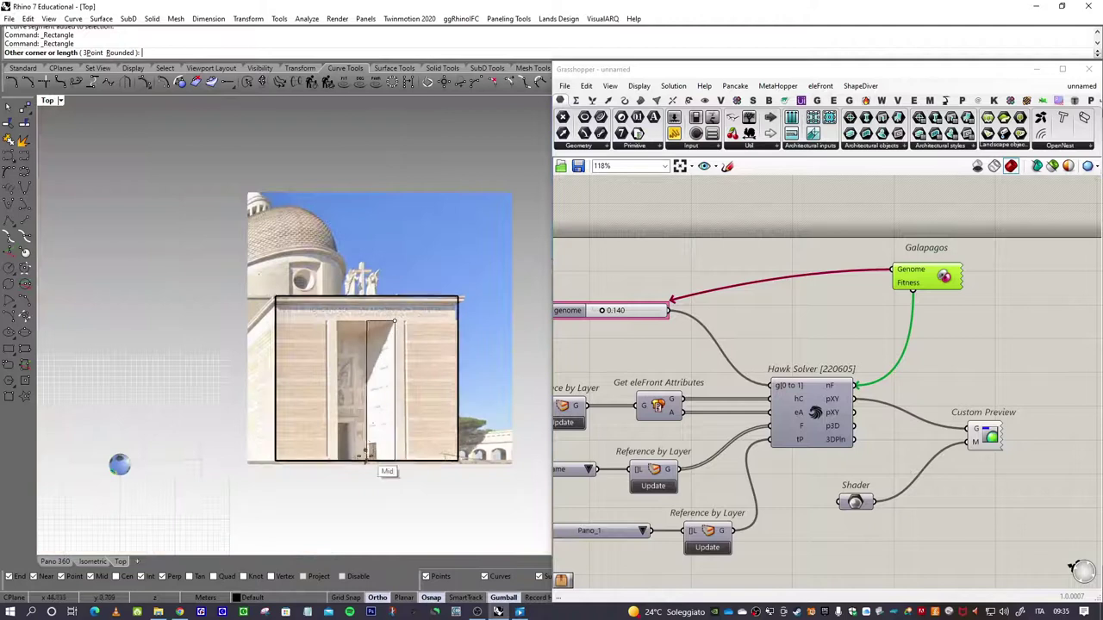
pyautogui.scroll(5, 381, 471)
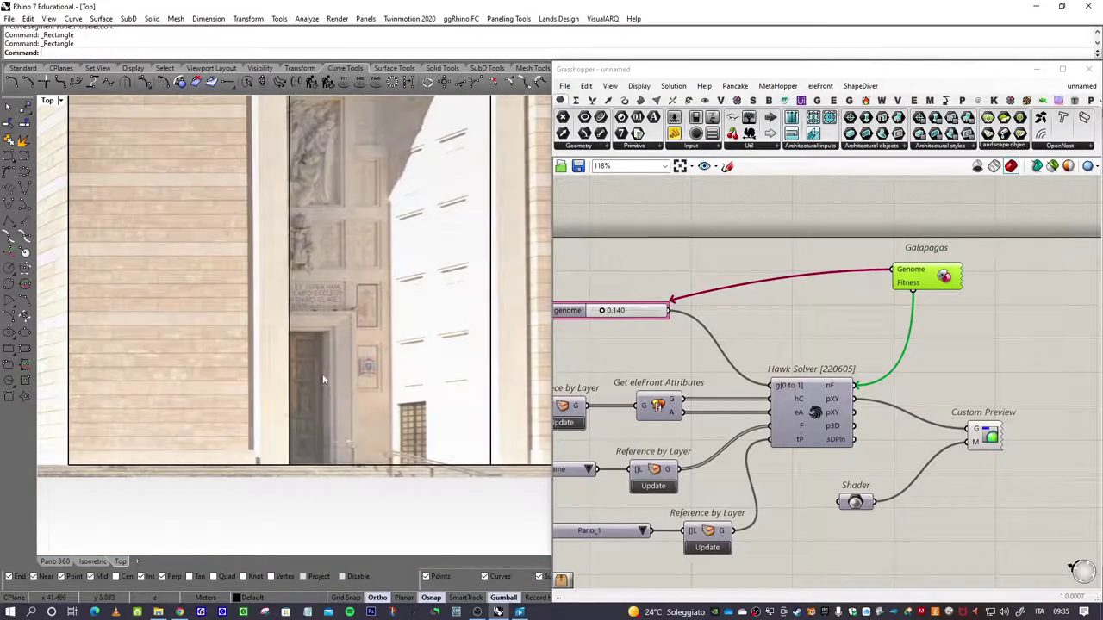
# Narrow the Grasshopper window from its left side to leave more room for Rhino's Top viewport
pyautogui.scroll(-4, 324, 380)
pyautogui.scroll(3, 447, 121)
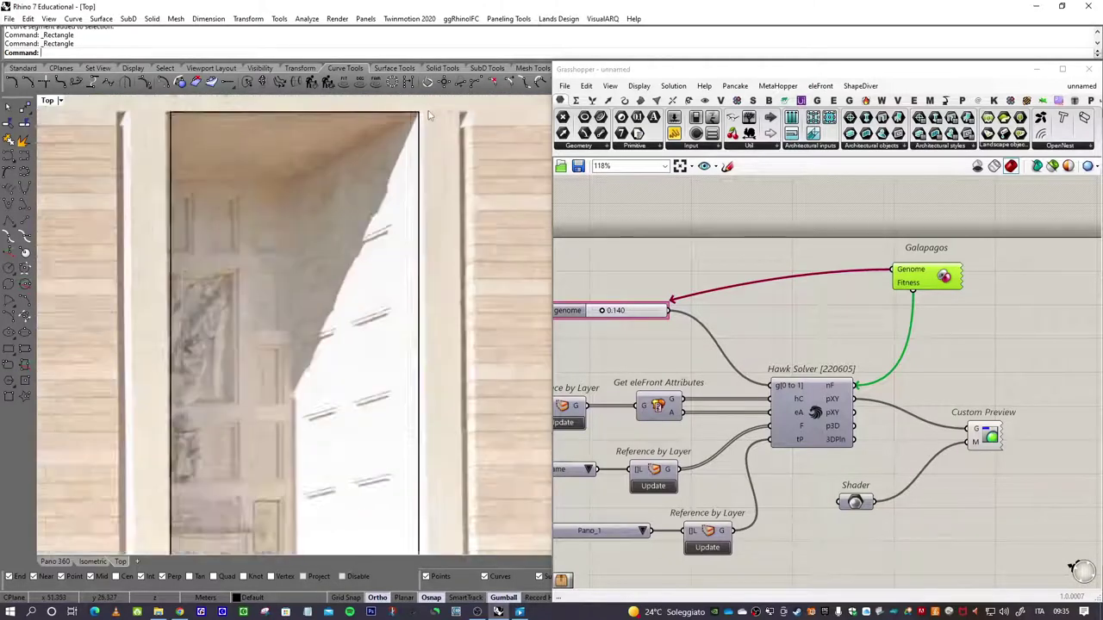
pyautogui.scroll(-6, 345, 215)
pyautogui.moveTo(327, 296); pyautogui.dragTo(302, 363, button='right')
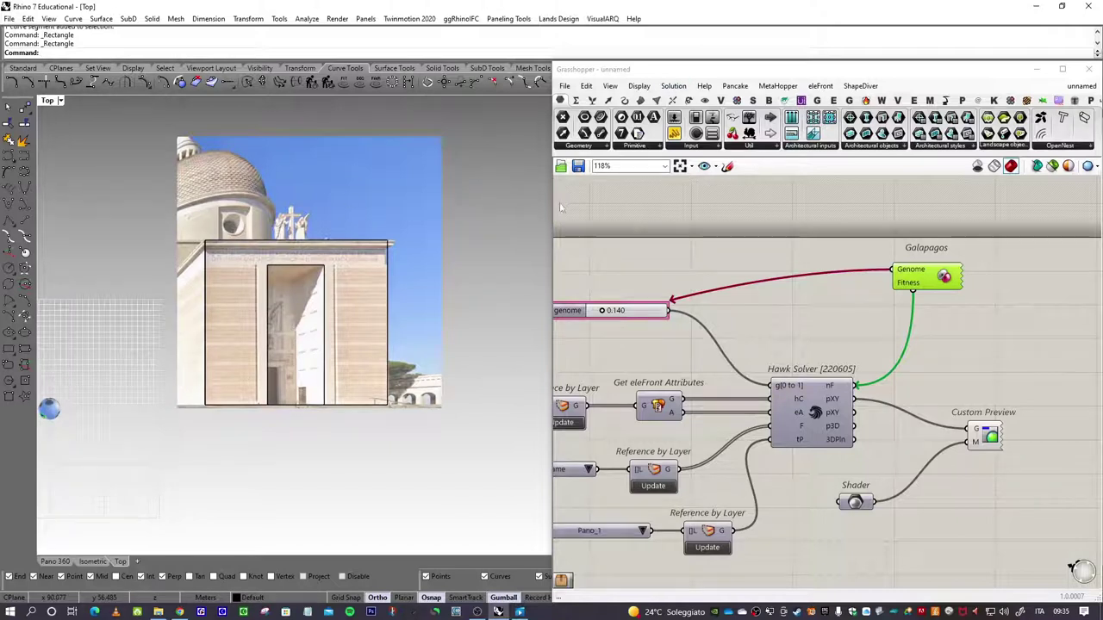
pyautogui.moveTo(554, 209); pyautogui.dragTo(778, 209)
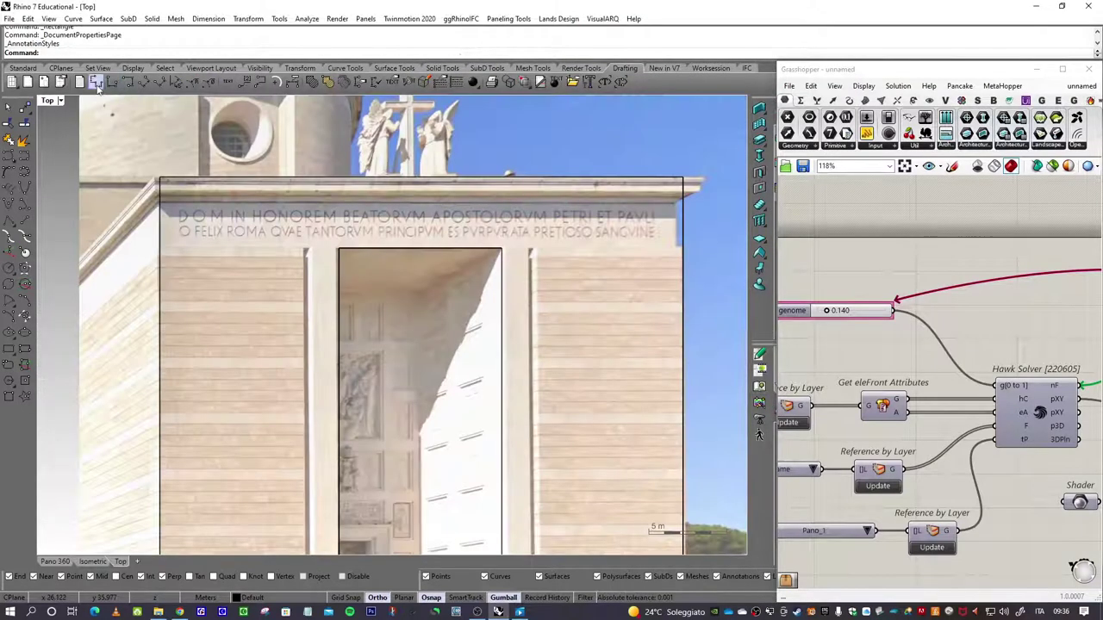
# Dimension the widths of the left wall section and the portal opening, with aligned dimension lines near the opening's top
pyautogui.click(97, 83)
pyautogui.click(158, 302)
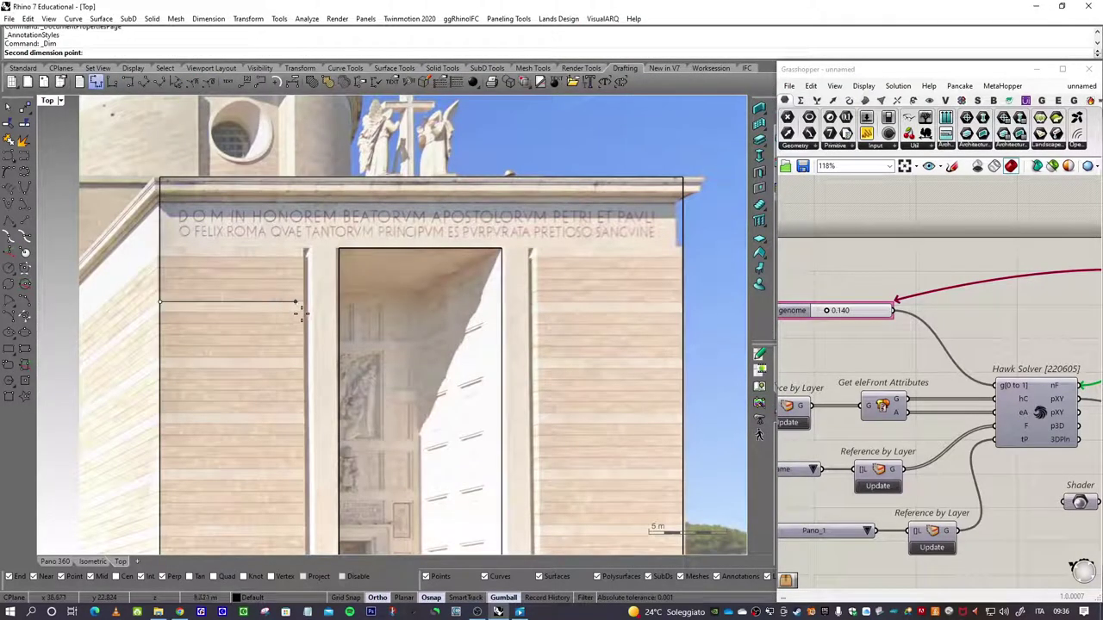
pyautogui.click(339, 304)
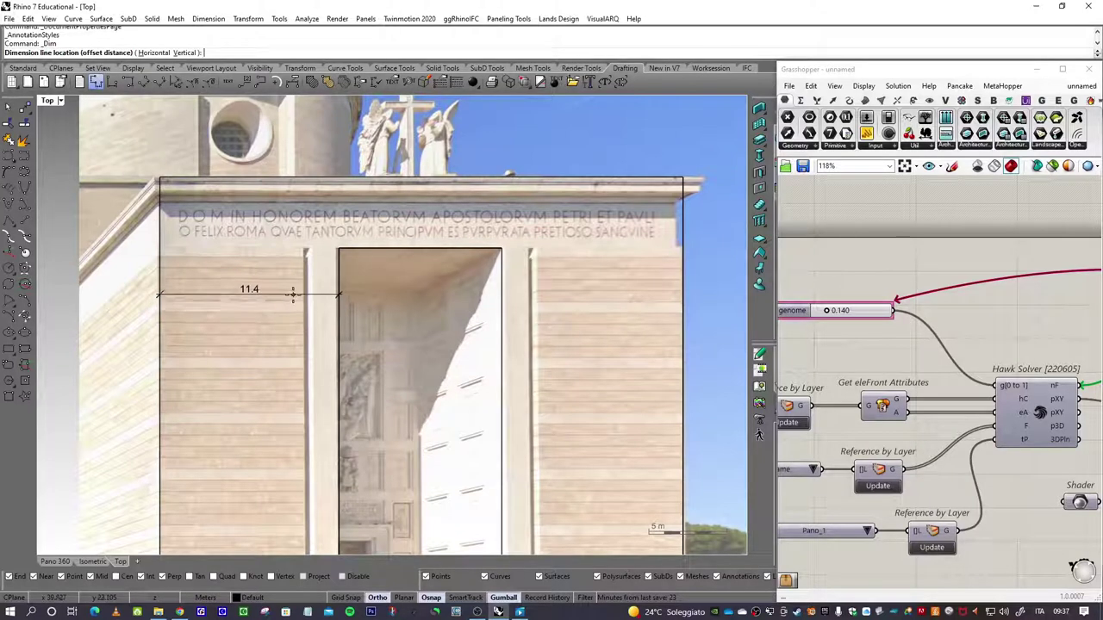
pyautogui.click(340, 285)
pyautogui.press('Return')
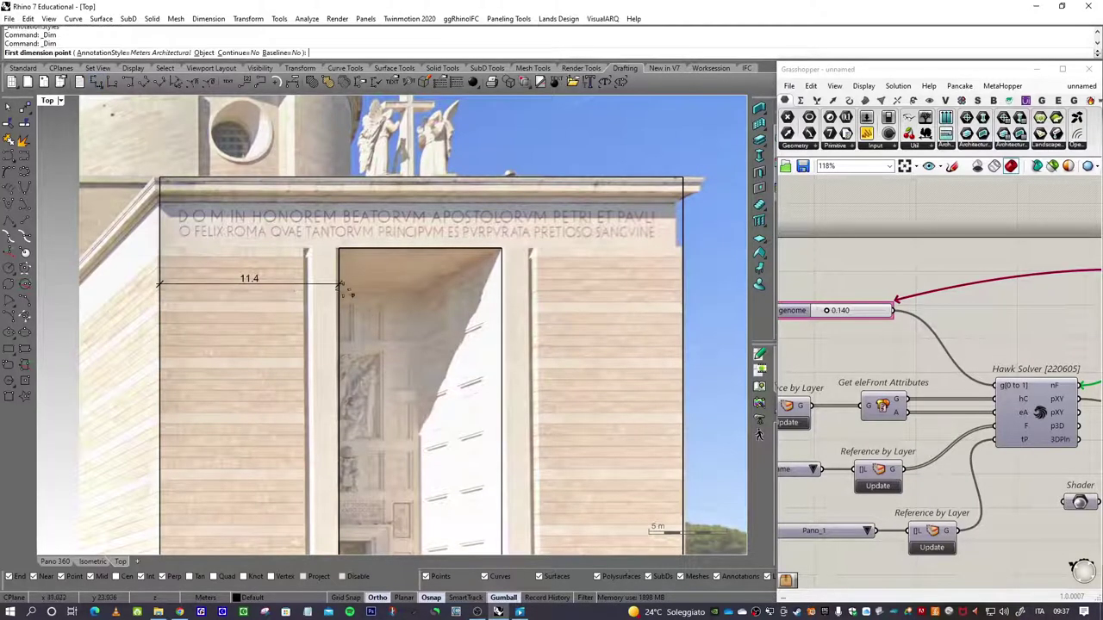
pyautogui.click(340, 285)
pyautogui.click(504, 303)
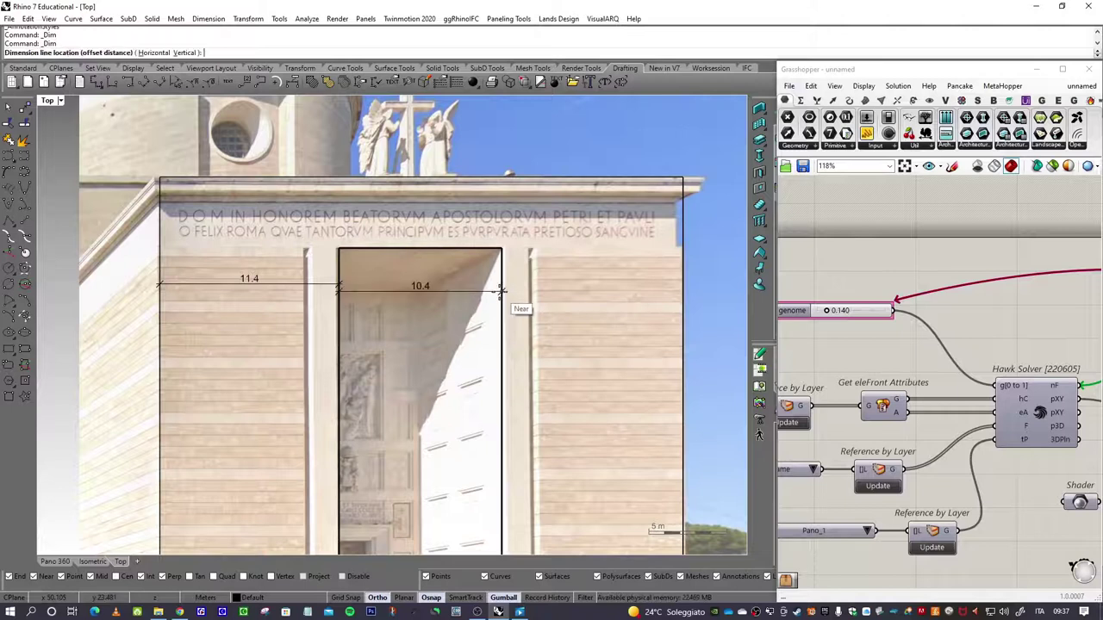
pyautogui.click(346, 285)
# Dimension the width of the right wall section from the portal opening to the facade rectangle's right edge, in line with the other widths
pyautogui.scroll(-2, 420, 304)
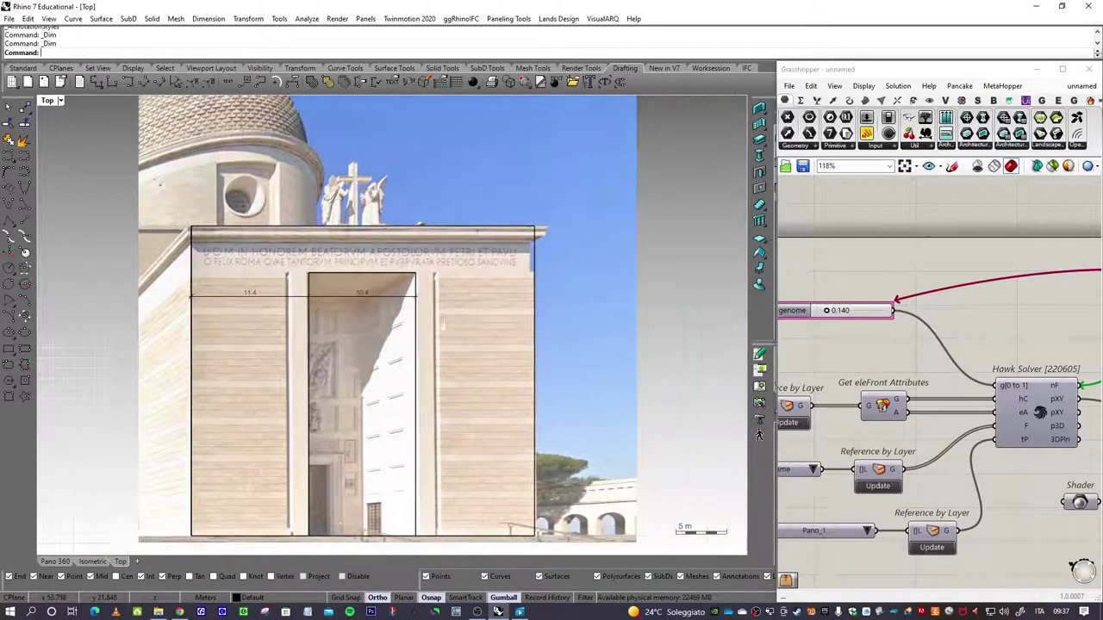
pyautogui.press('Return')
pyautogui.scroll(2, 392, 300)
pyautogui.click(364, 293)
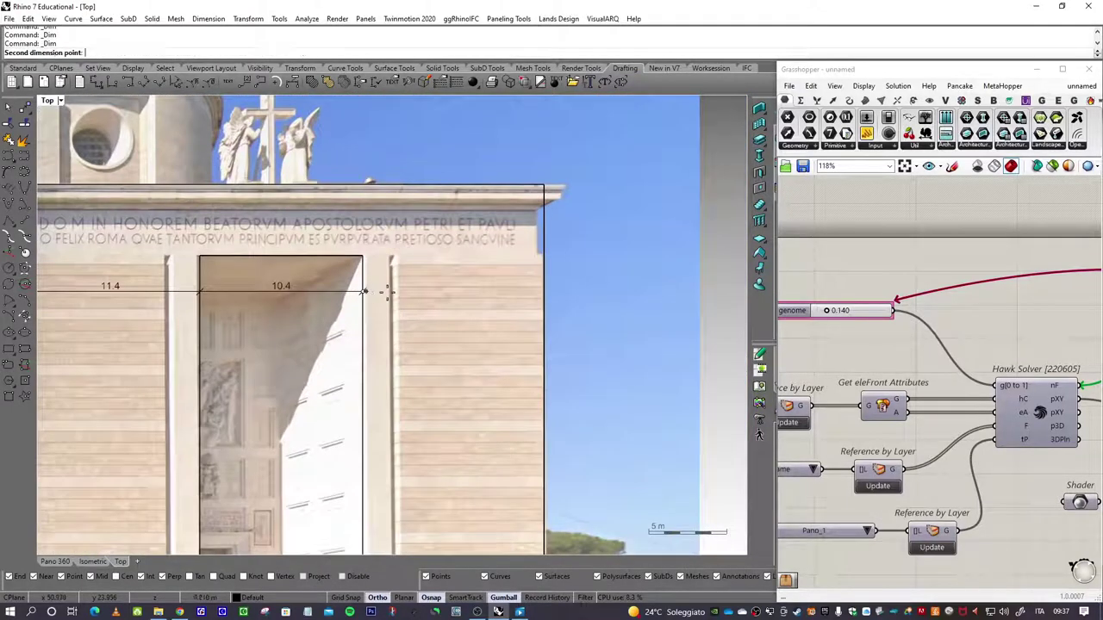
pyautogui.click(544, 293)
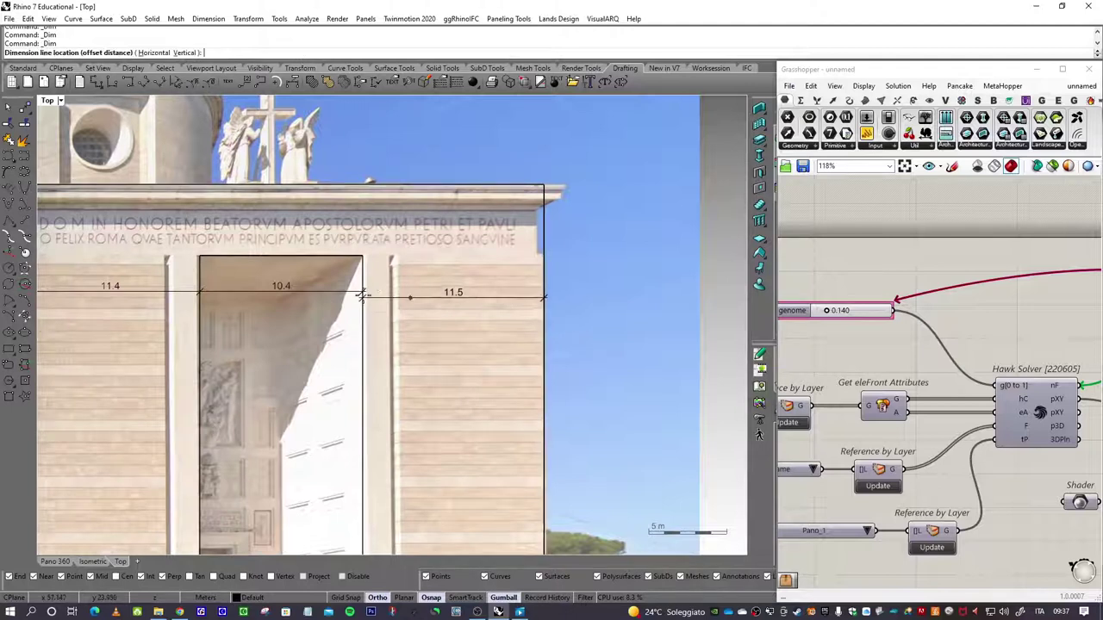
pyautogui.click(360, 293)
# Dimension the portal opening's height along its left edge, placing the dimension line just inside the opening
pyautogui.scroll(-5, 380, 298)
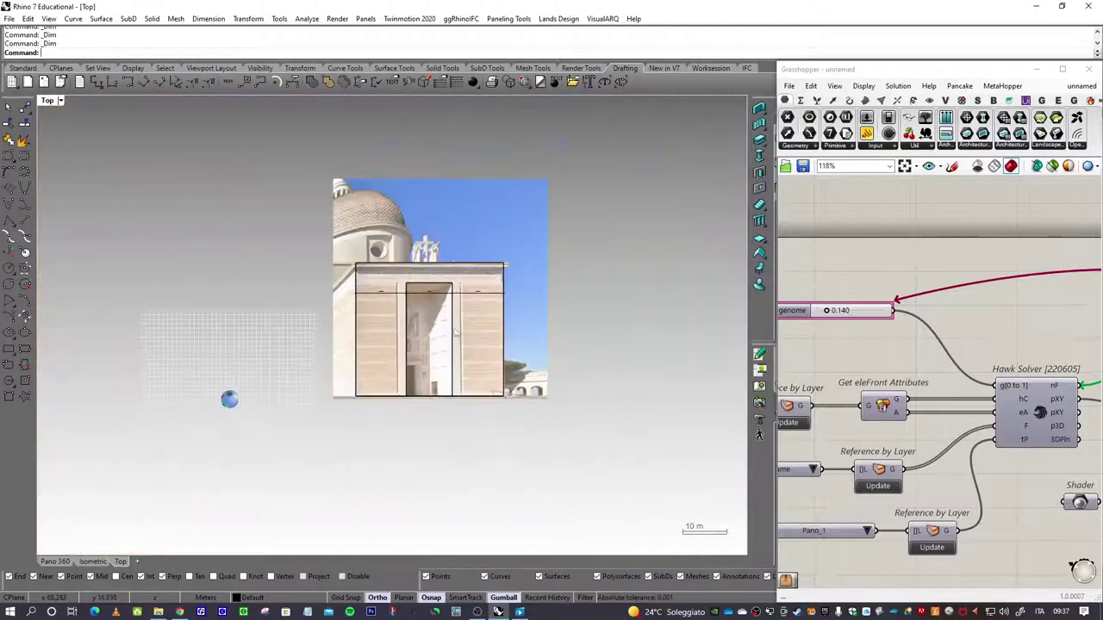
pyautogui.scroll(3, 384, 297)
pyautogui.moveTo(384, 297); pyautogui.dragTo(431, 290, button='right')
pyautogui.press('Return')
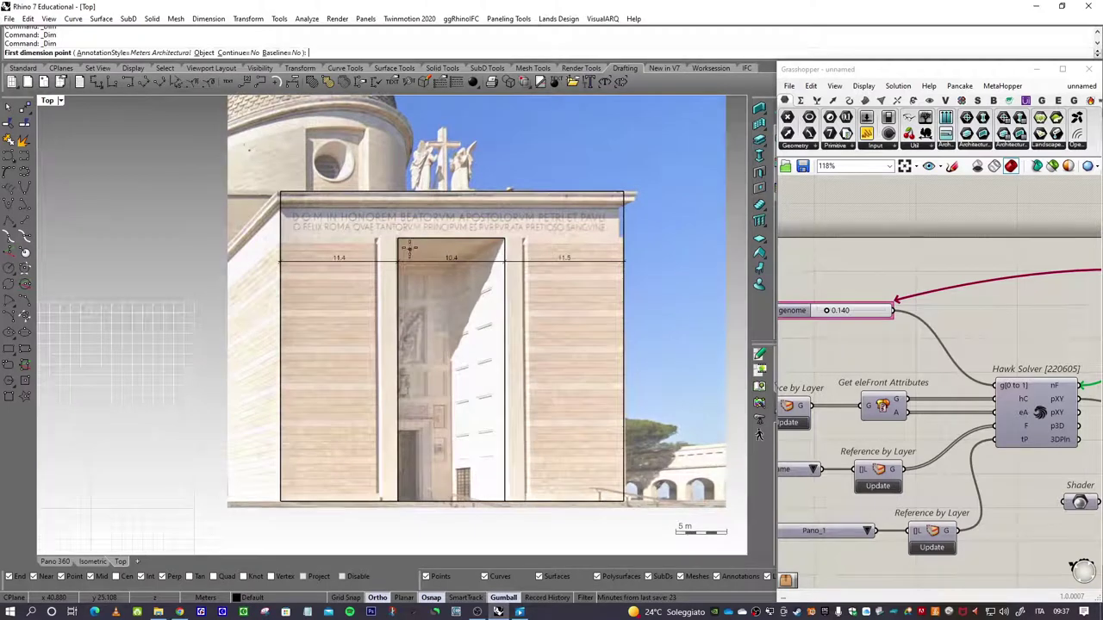
pyautogui.click(397, 240)
pyautogui.click(397, 501)
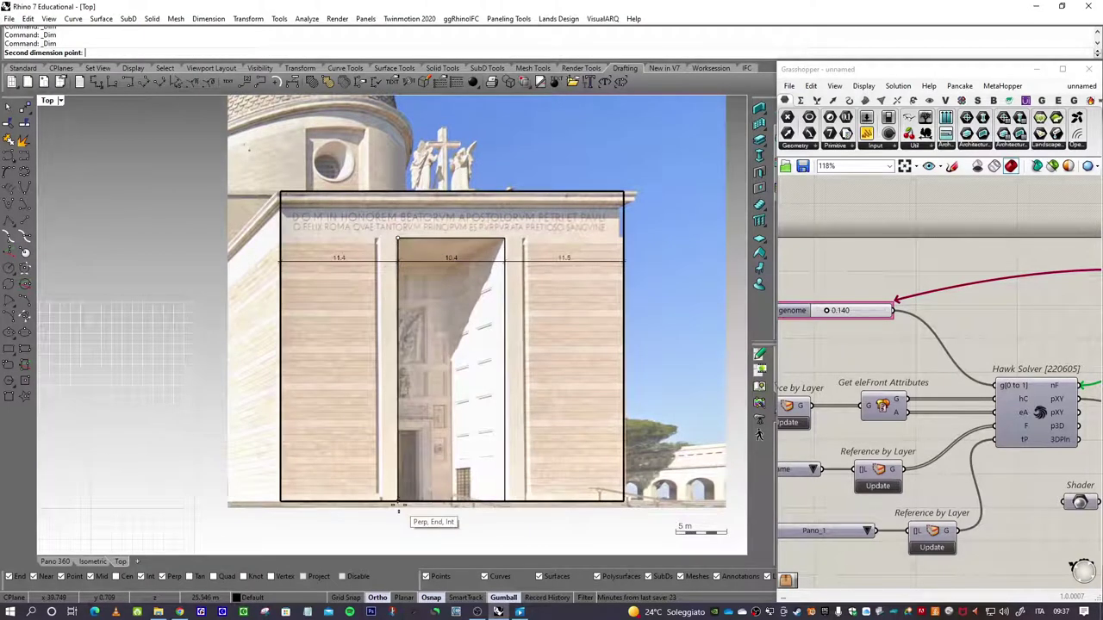
pyautogui.click(417, 398)
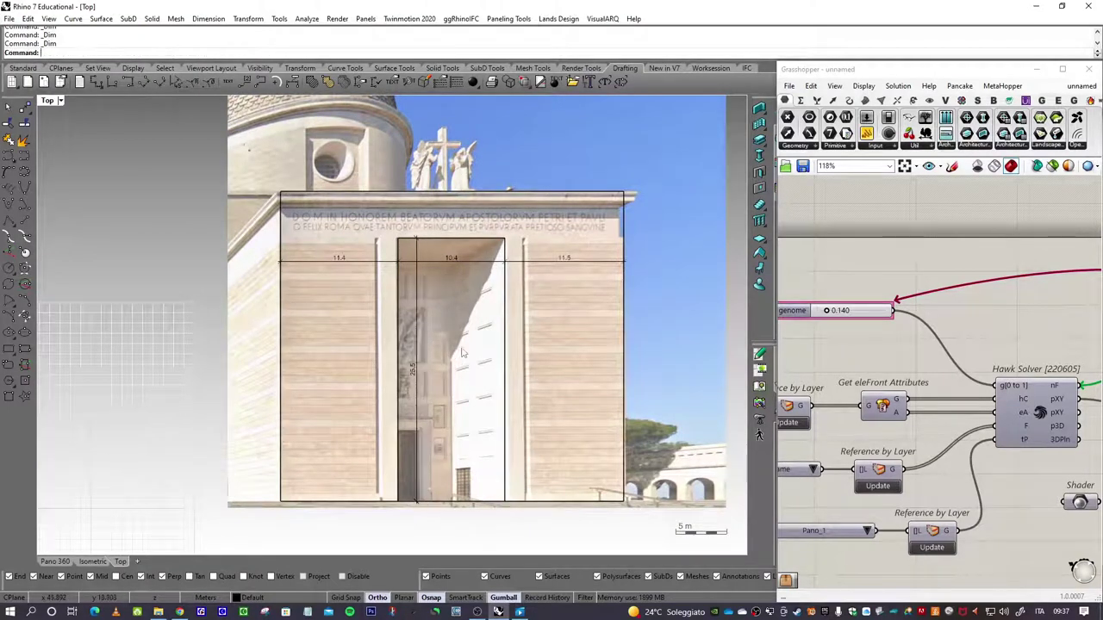
# Dimension the facade's height from the lower part of the cornice to the base, placing the dimension line left of the facade
pyautogui.press('Return')
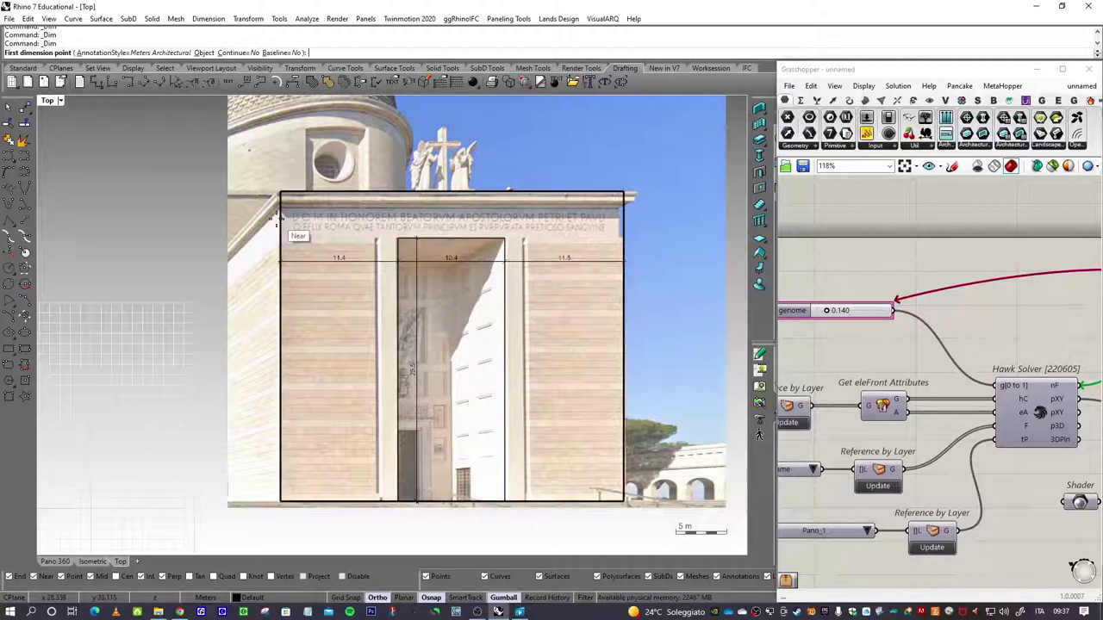
pyautogui.scroll(3, 277, 211)
pyautogui.scroll(2, 274, 216)
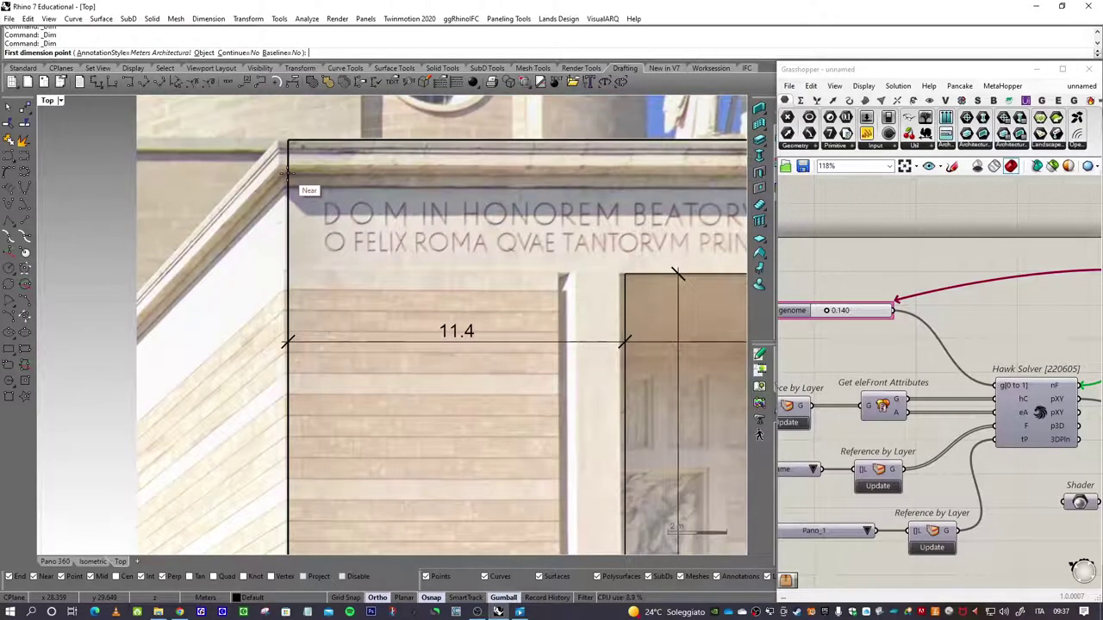
pyautogui.click(285, 172)
pyautogui.scroll(-5, 286, 216)
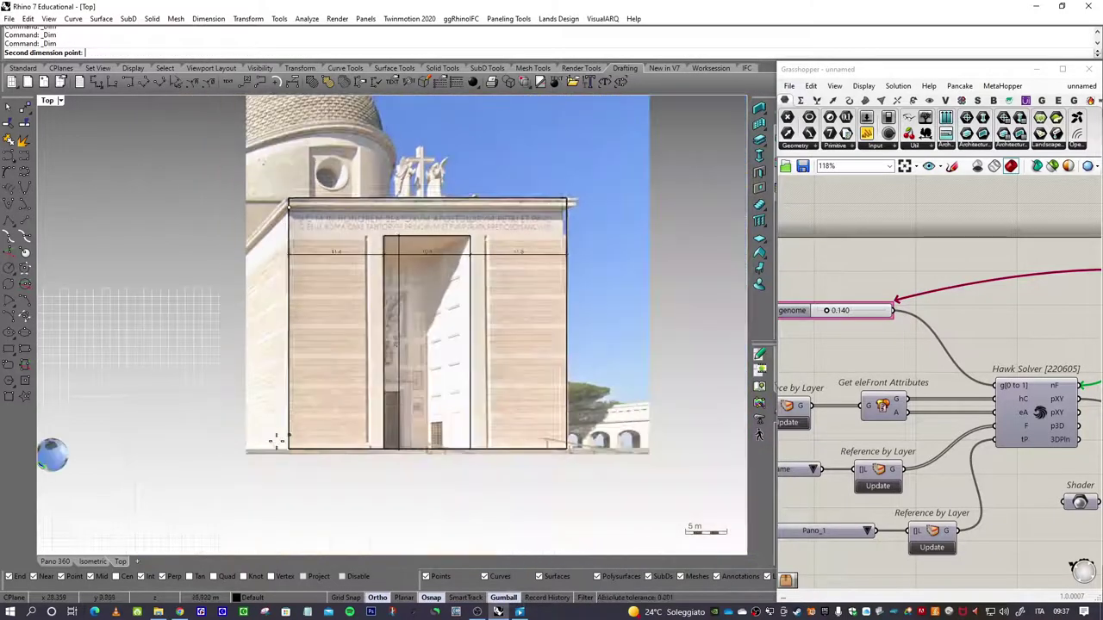
pyautogui.click(289, 457)
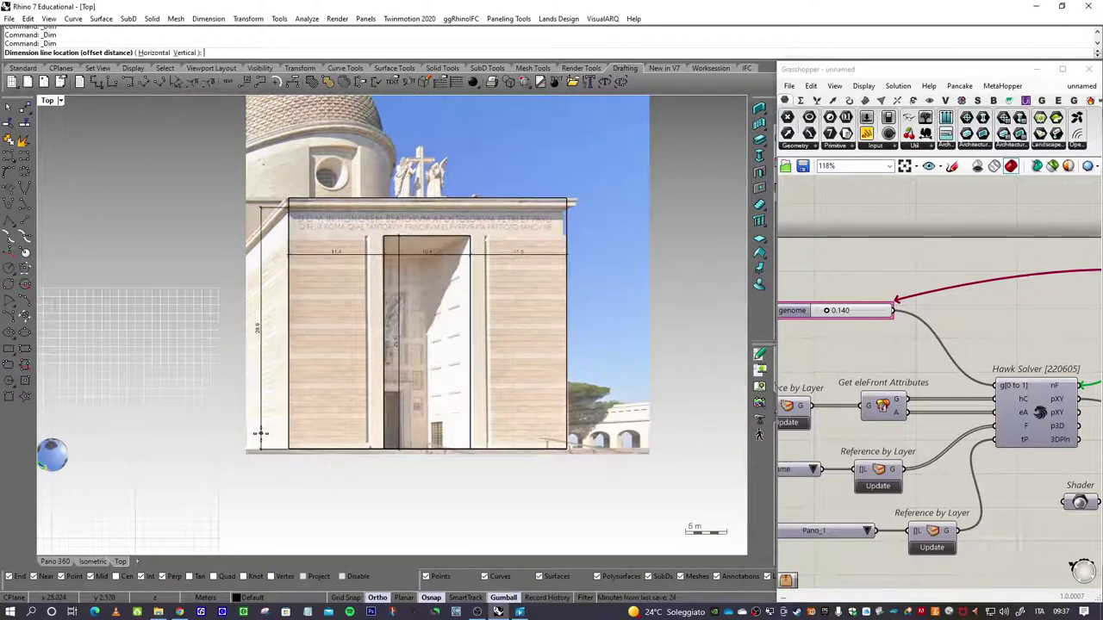
pyautogui.click(261, 434)
pyautogui.moveTo(487, 355); pyautogui.dragTo(400, 361, button='right')
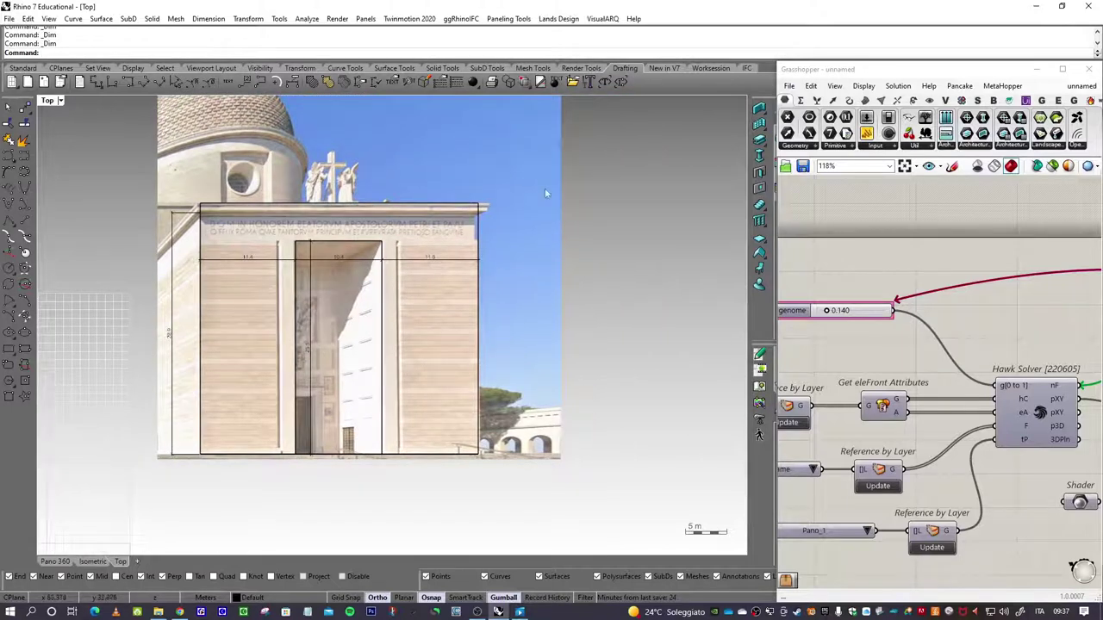
pyautogui.scroll(3, 184, 192)
pyautogui.scroll(-3, 233, 259)
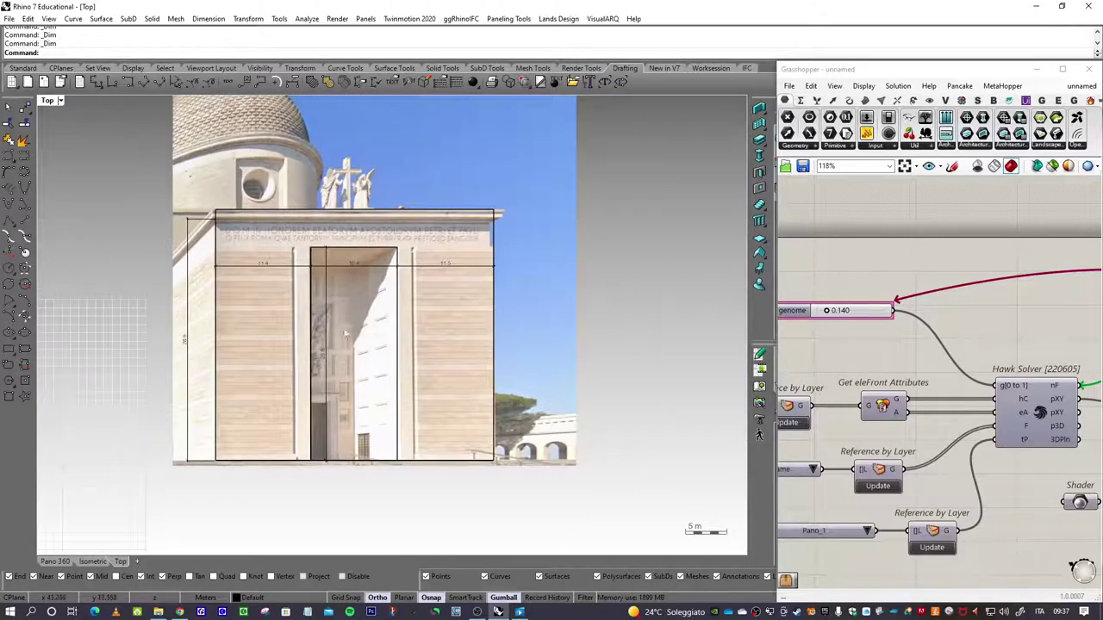